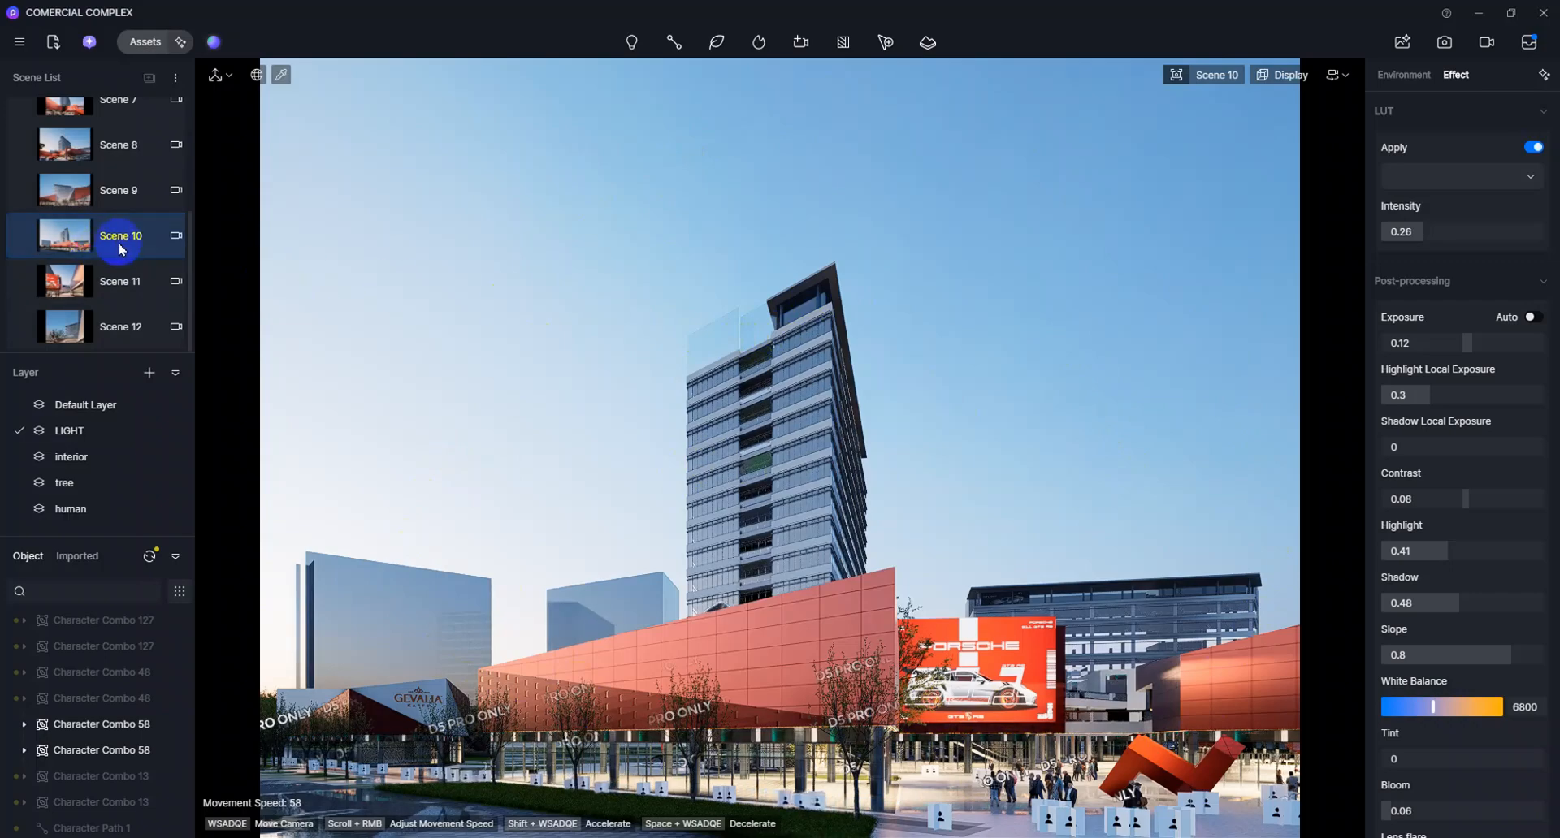
Step: Compare the camera views of Scene 1 and Scene 3, and return to Scene 10
scroll(110, 239, "up", 3)
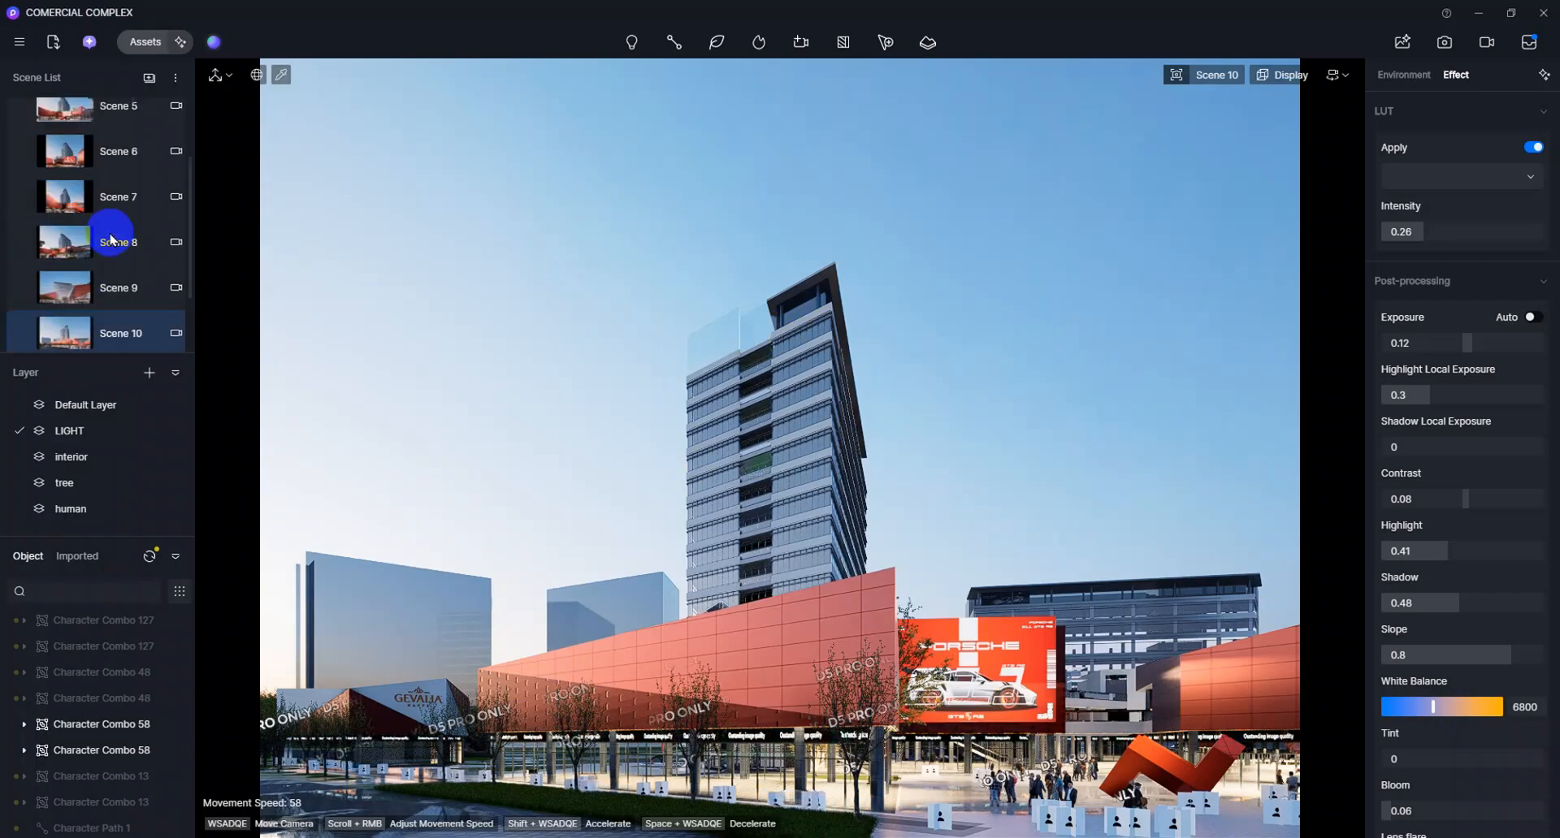
left_click(82, 123)
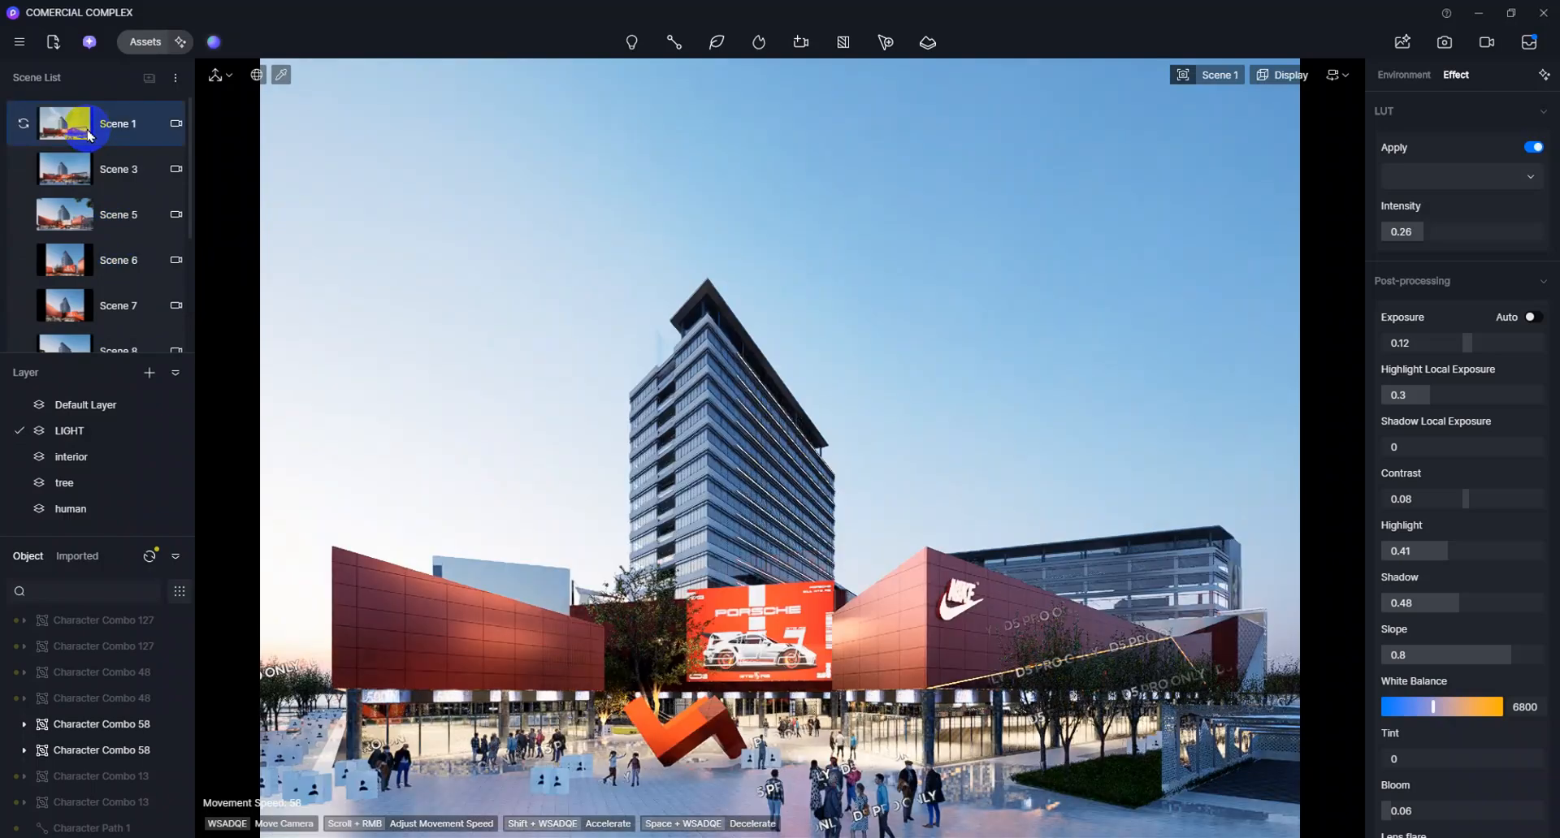
left_click(86, 169)
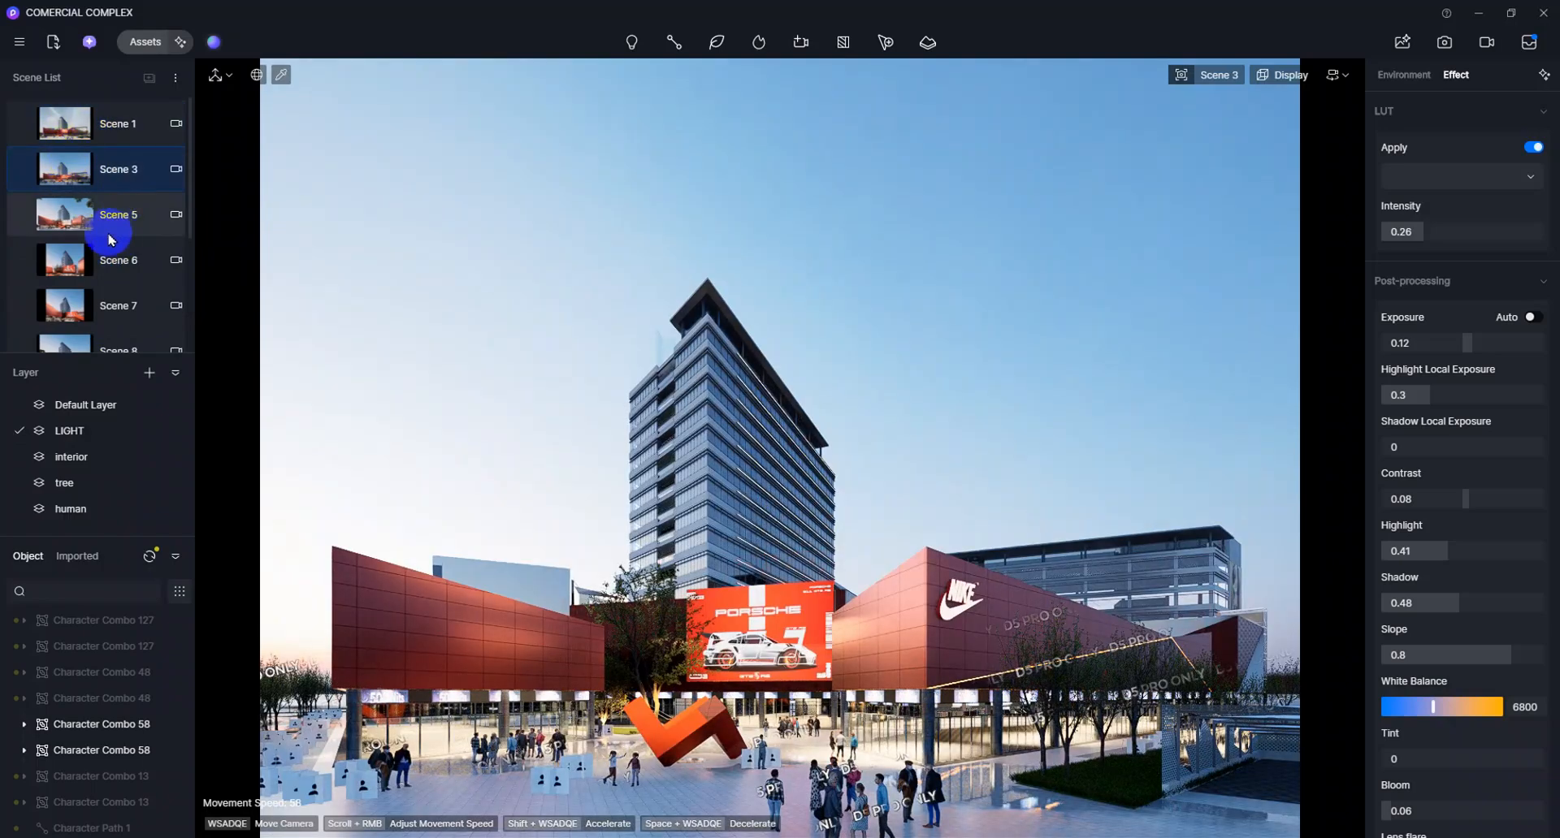
left_click(88, 227)
left_click(114, 259)
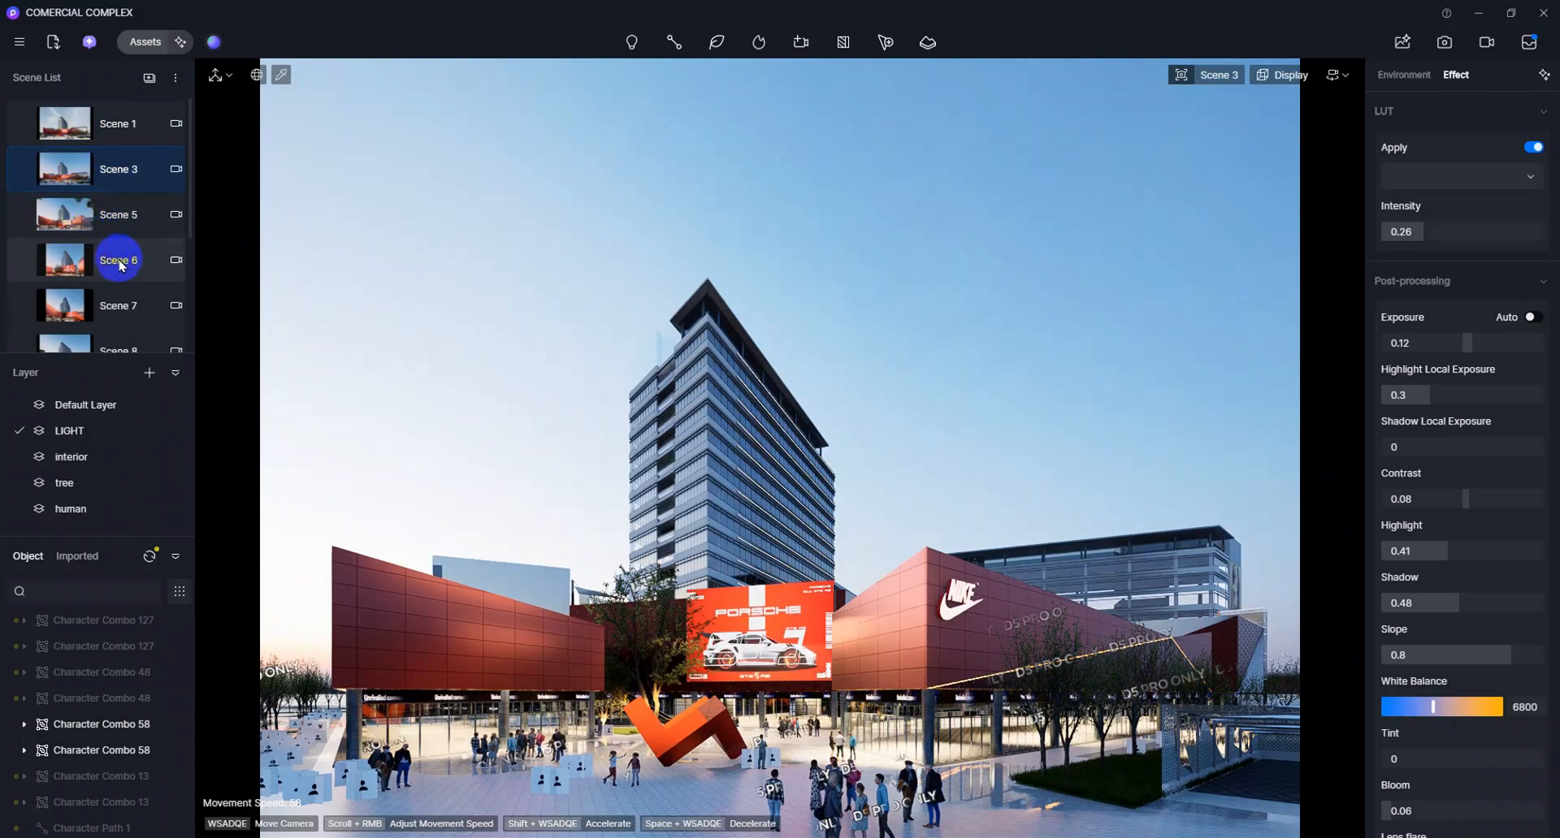
left_click(90, 139)
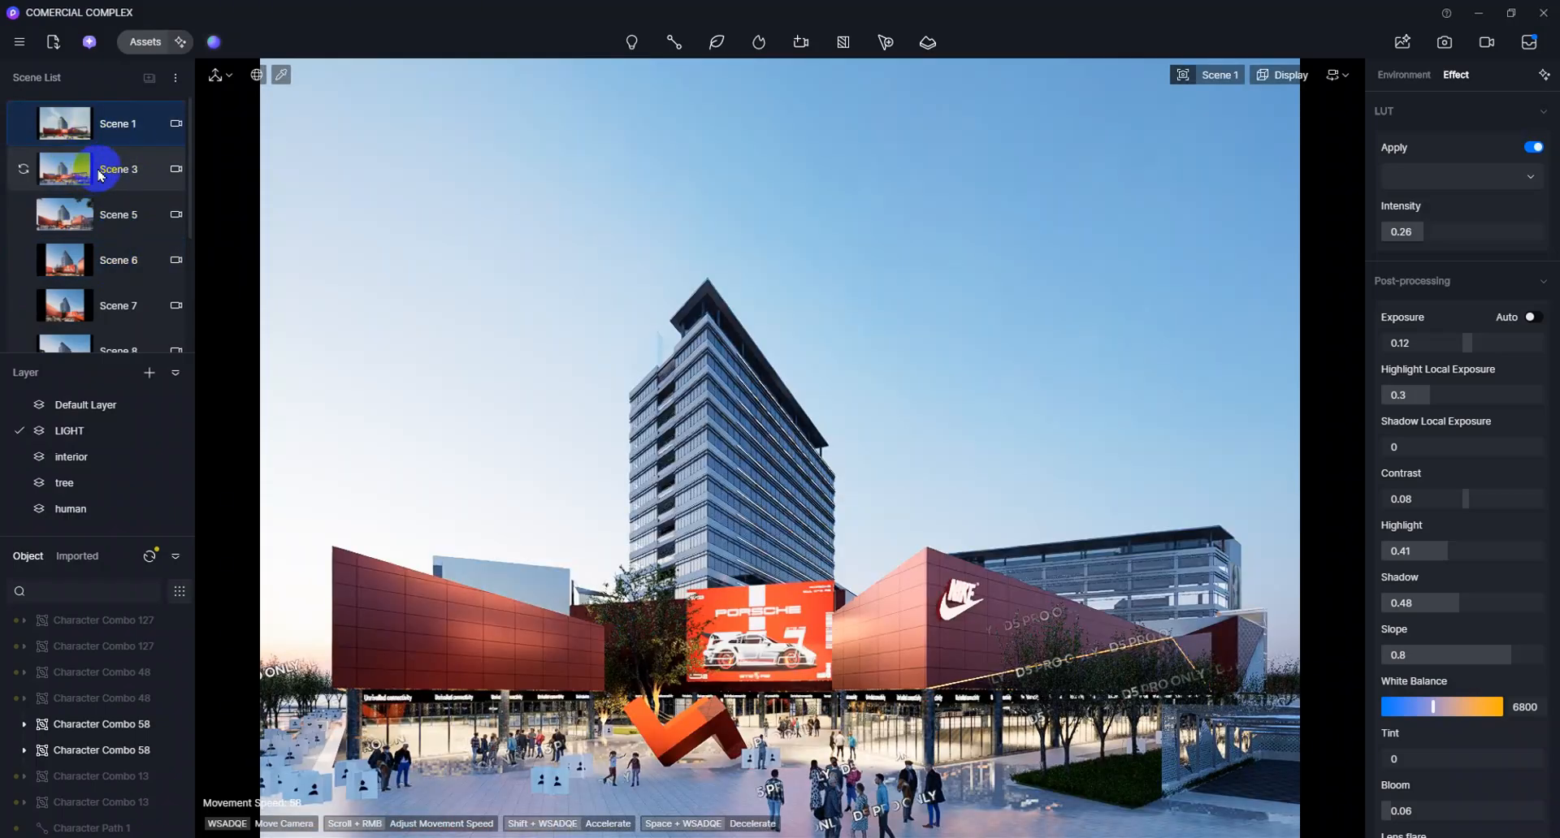
left_click(58, 143)
left_click(69, 118)
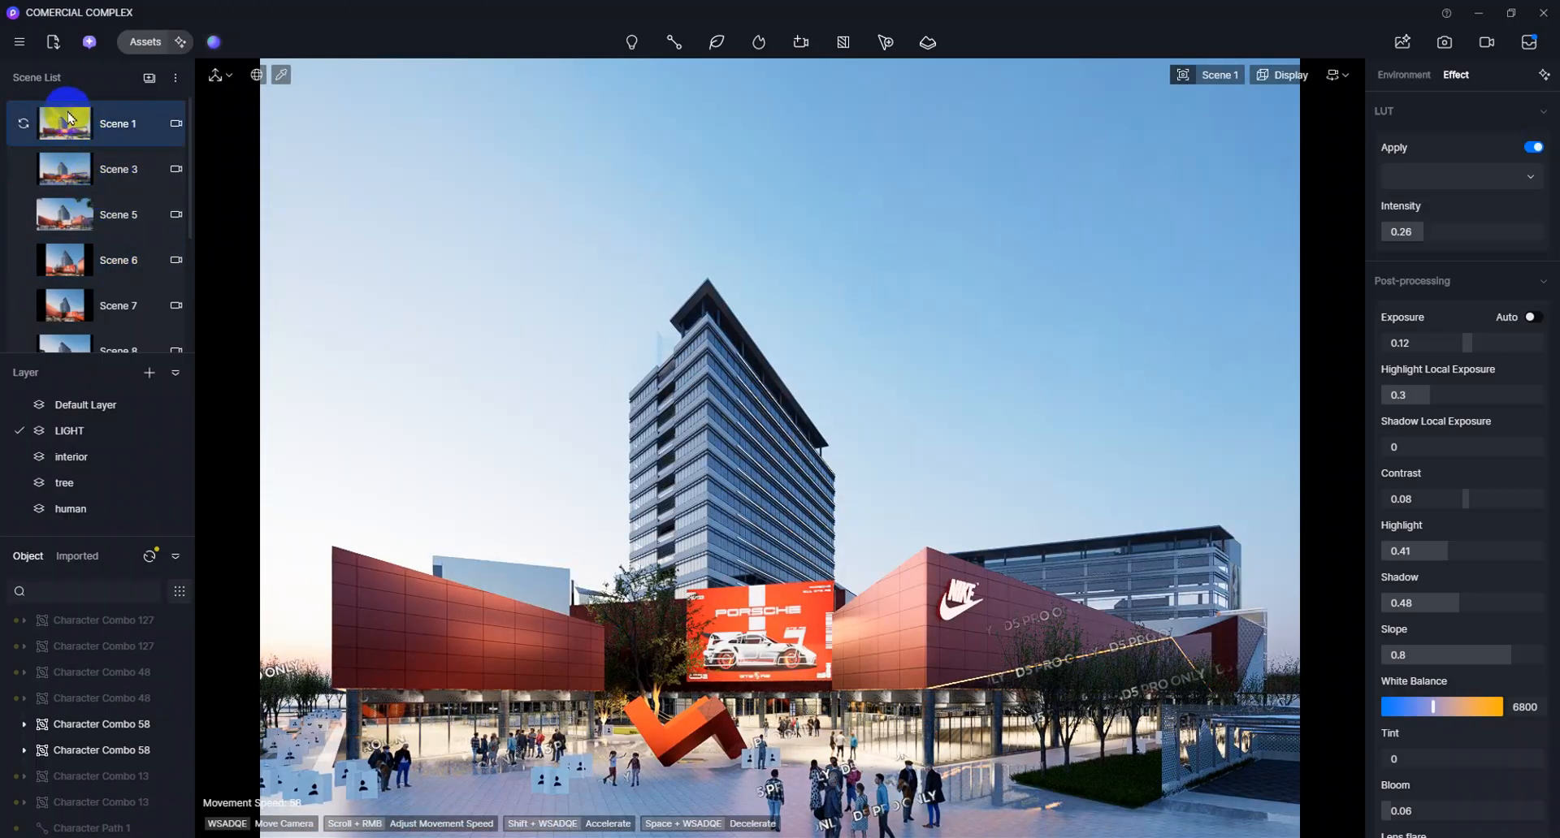
scroll(74, 129, "down", 3)
left_click(77, 254)
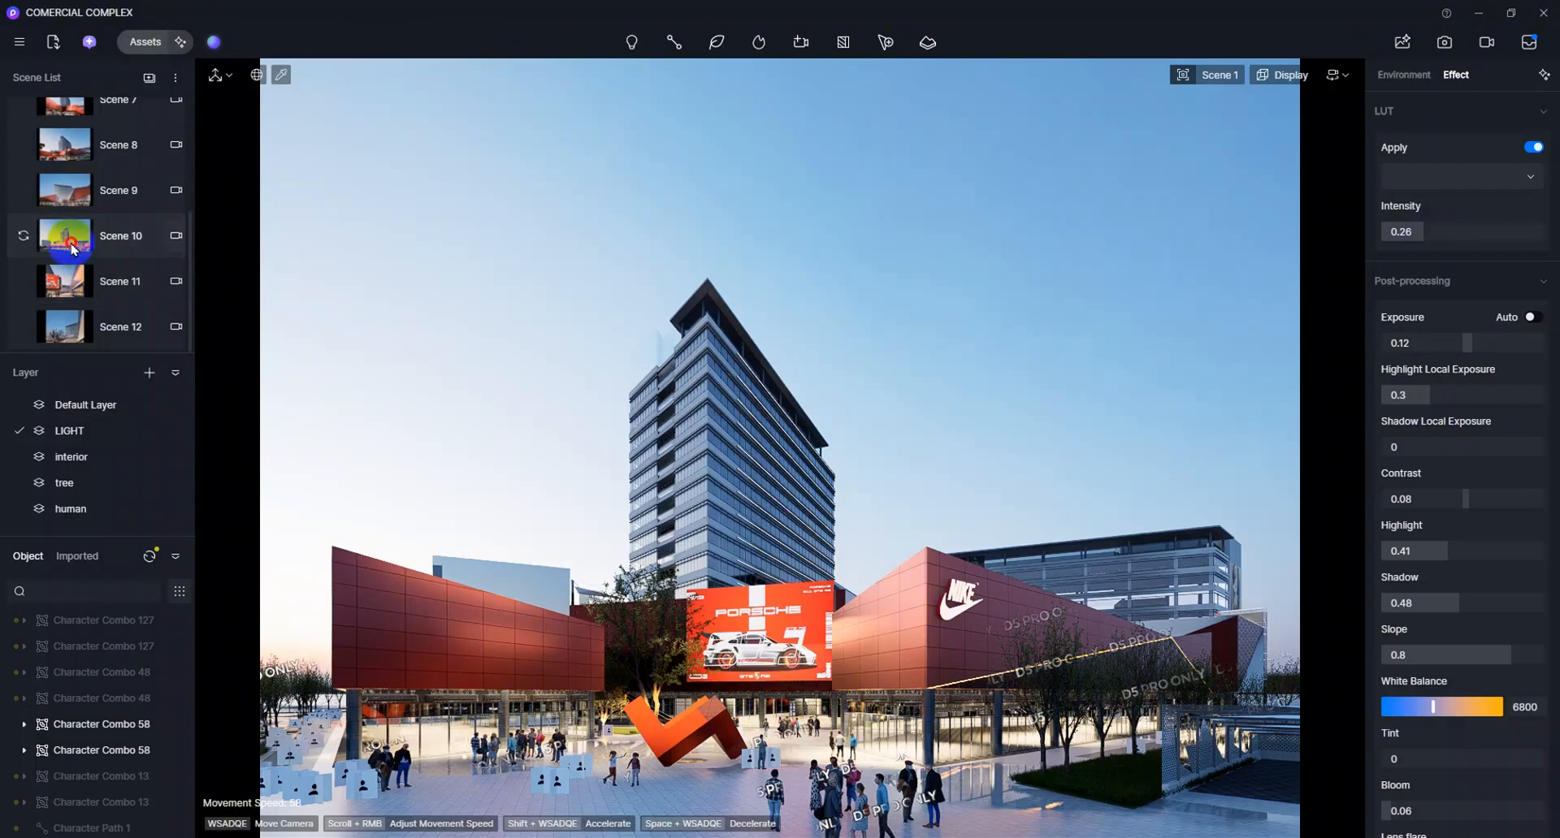
left_click(99, 249)
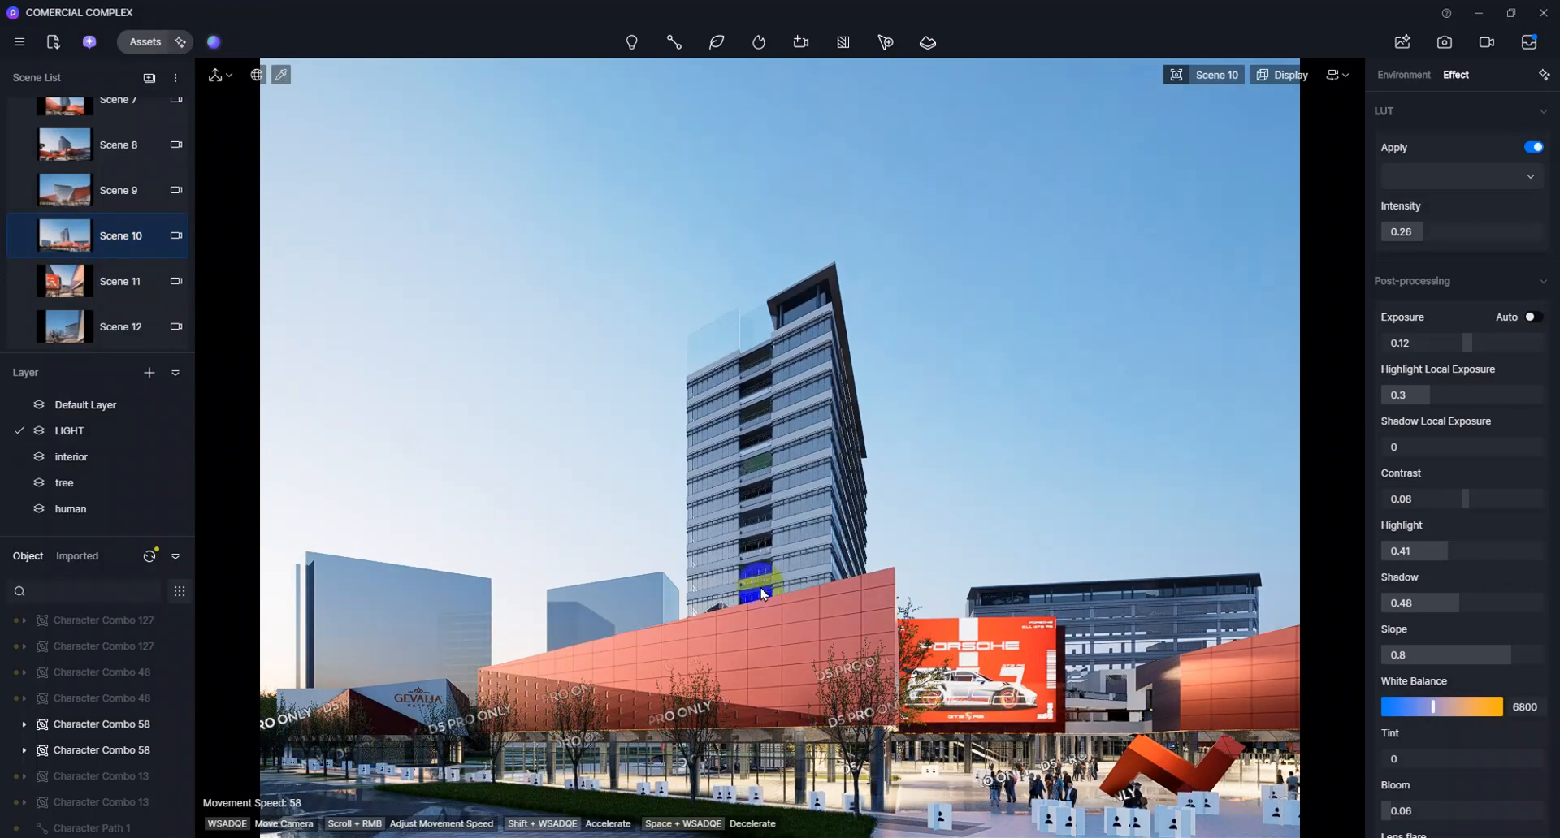
left_click(731, 563)
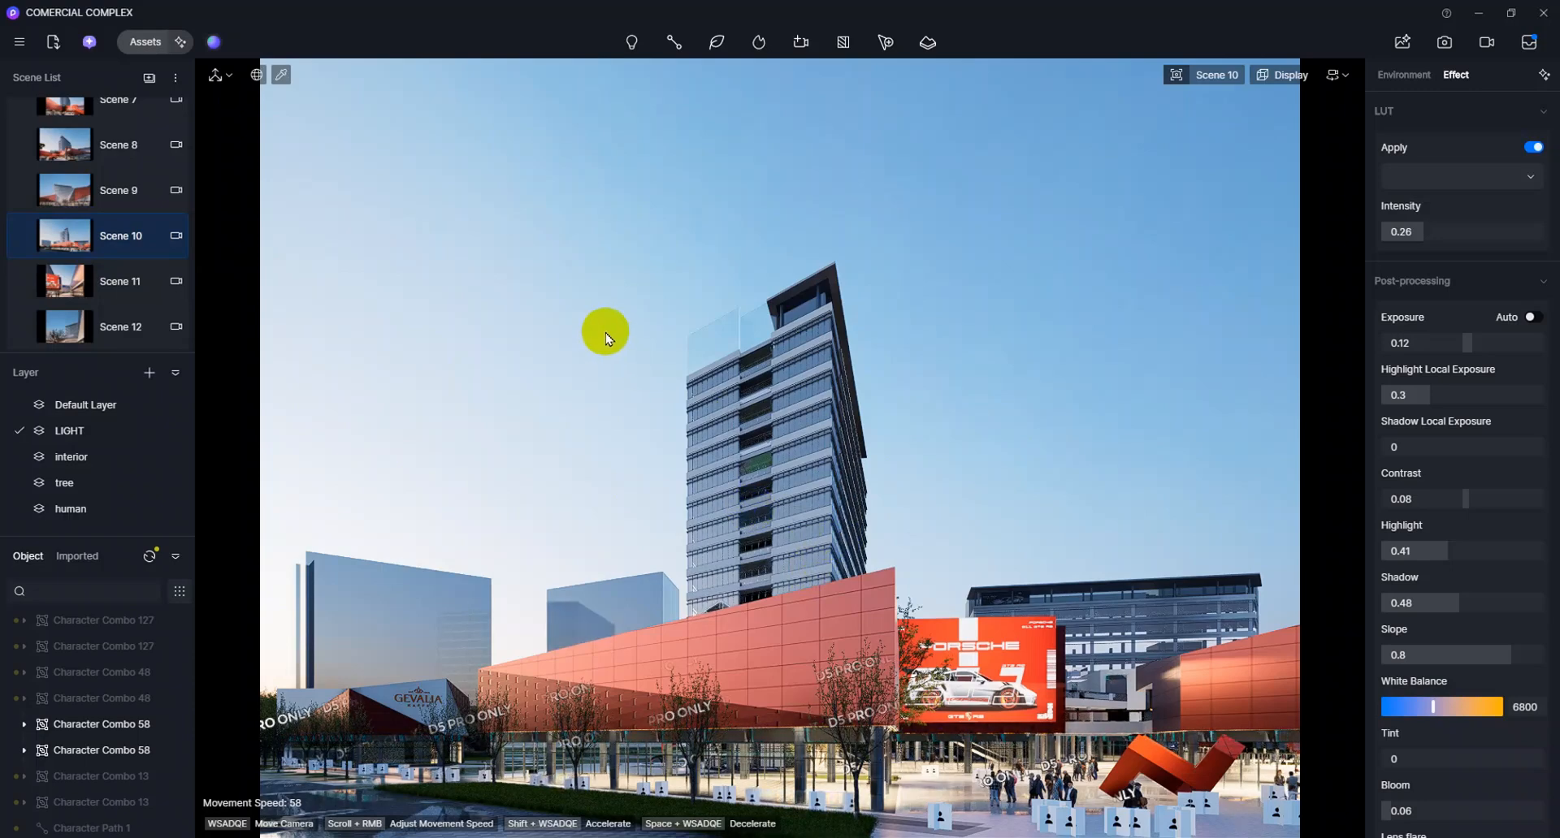
Step: Open the Studio preset library and move its window clear of the tower in the viewport
left_click(216, 47)
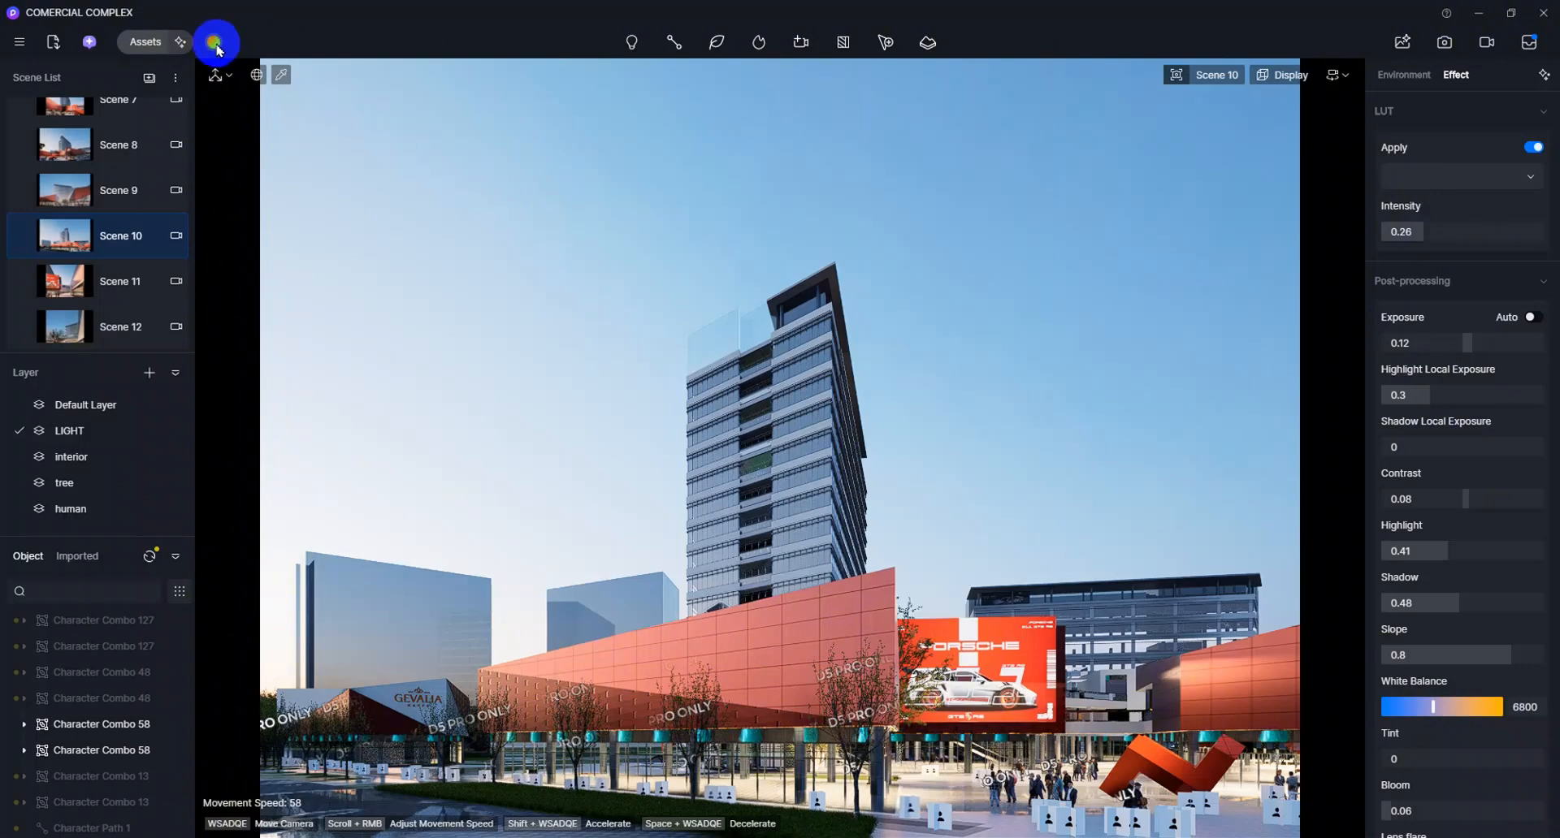
left_click(216, 48)
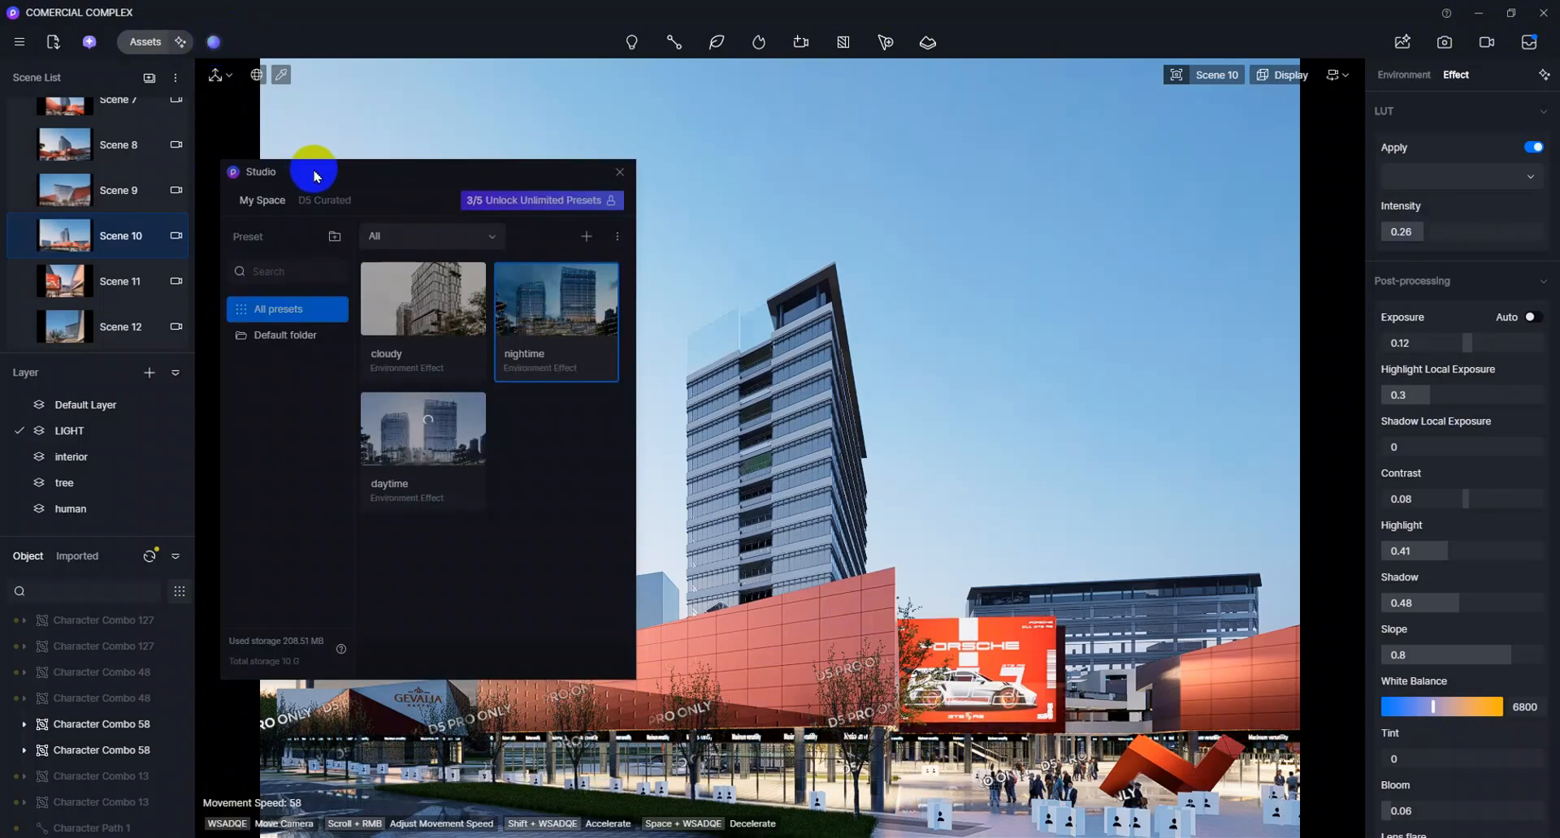
left_click(376, 172)
left_click_drag(394, 164, 544, 135)
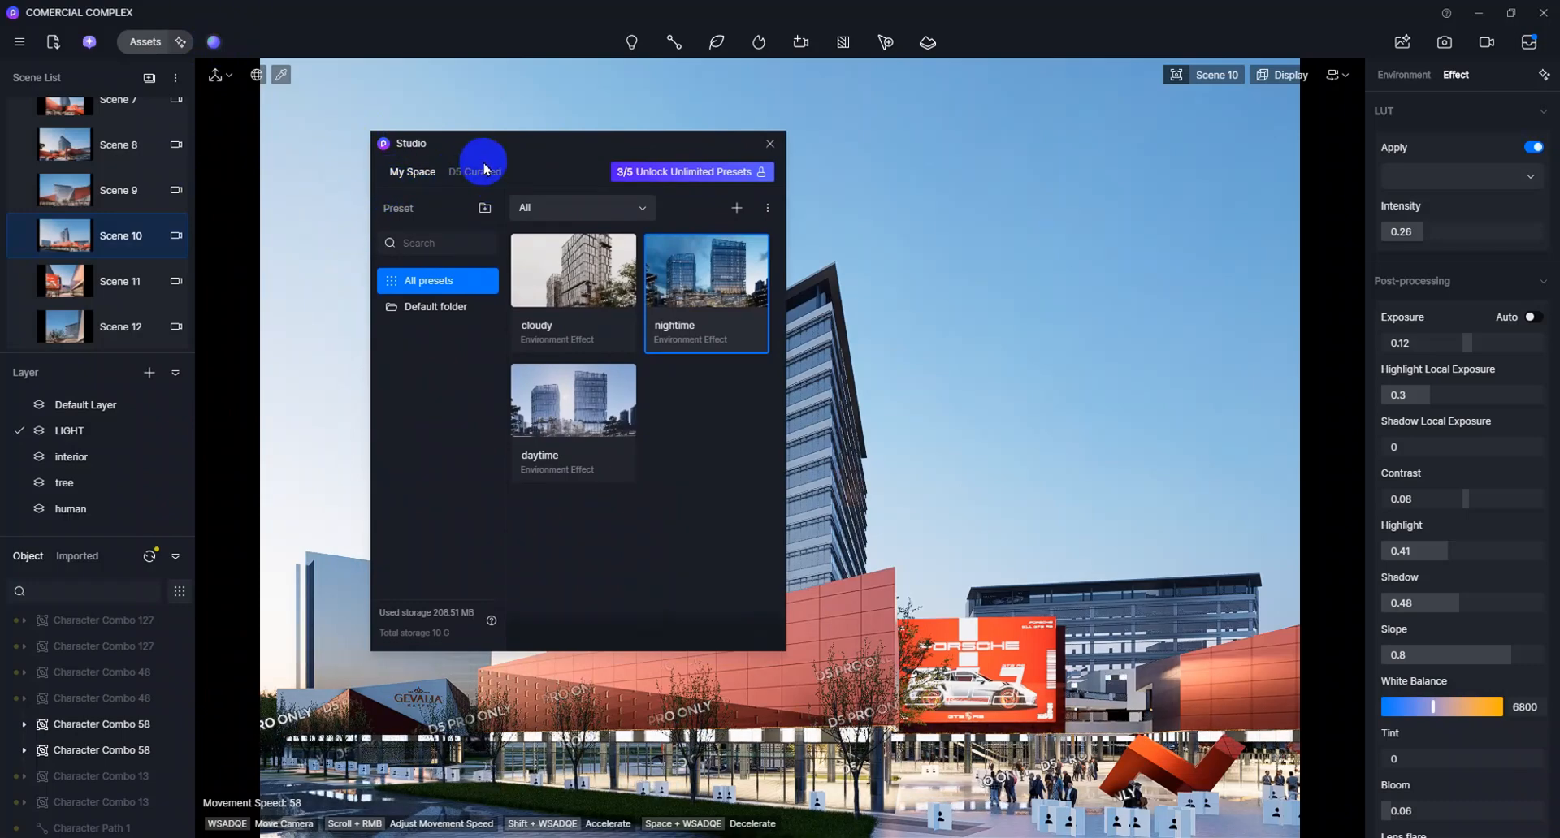
left_click_drag(523, 139, 506, 126)
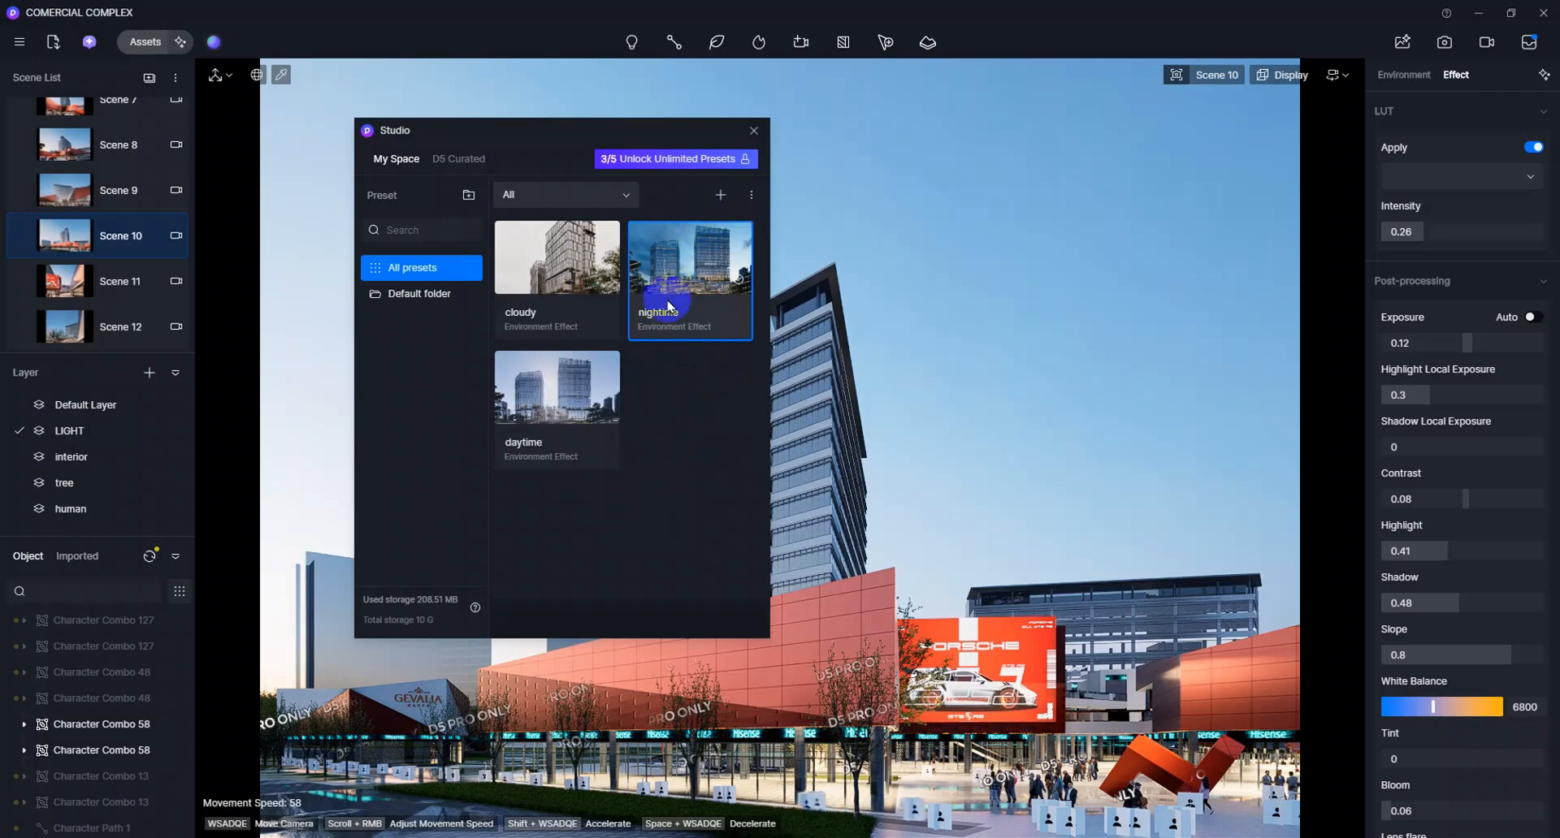
left_click_drag(540, 130, 401, 99)
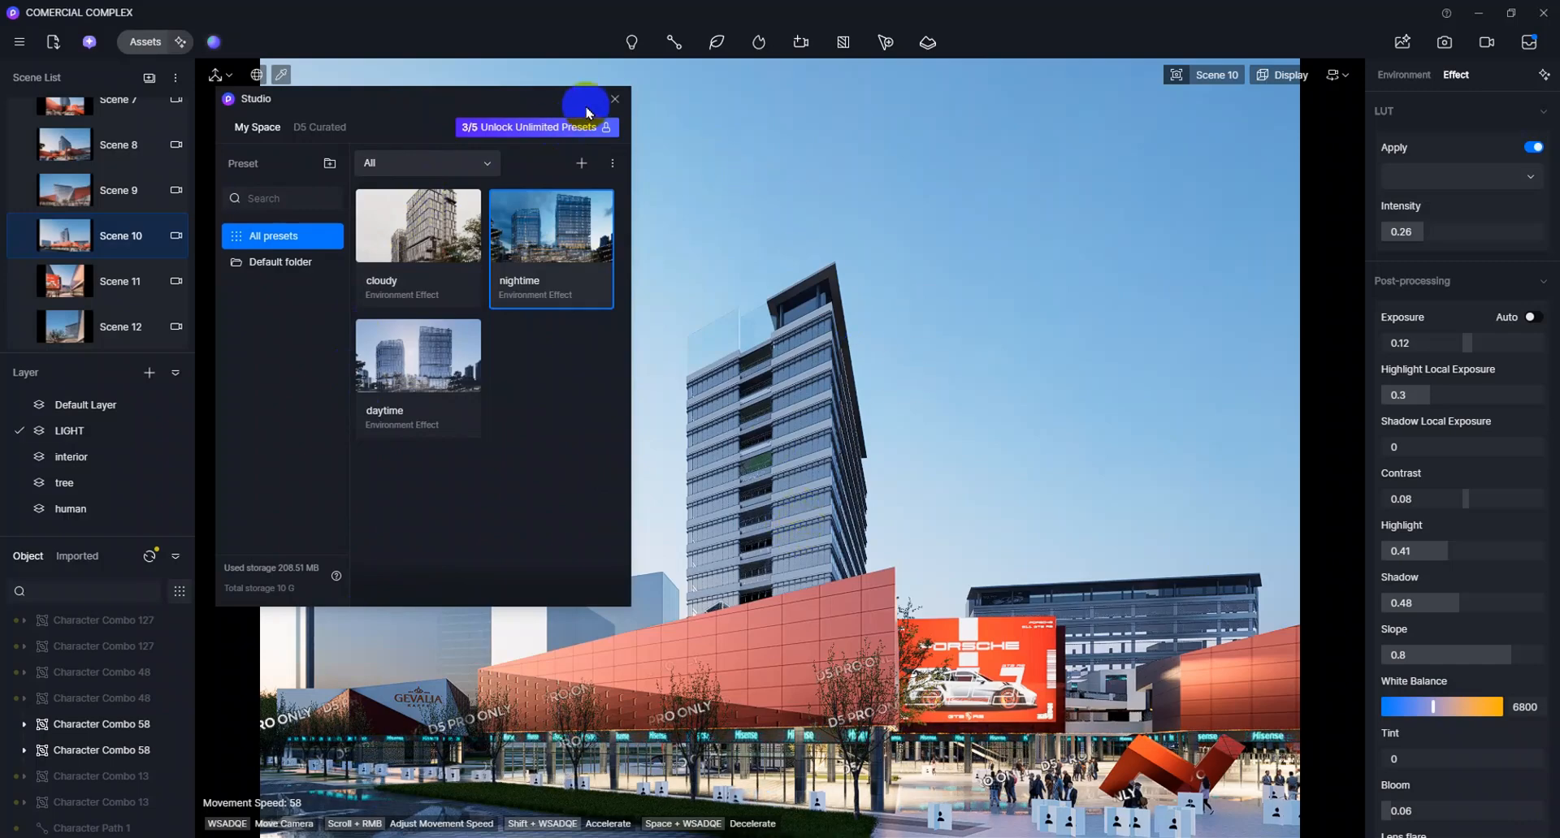
left_click(614, 98)
left_click(211, 42)
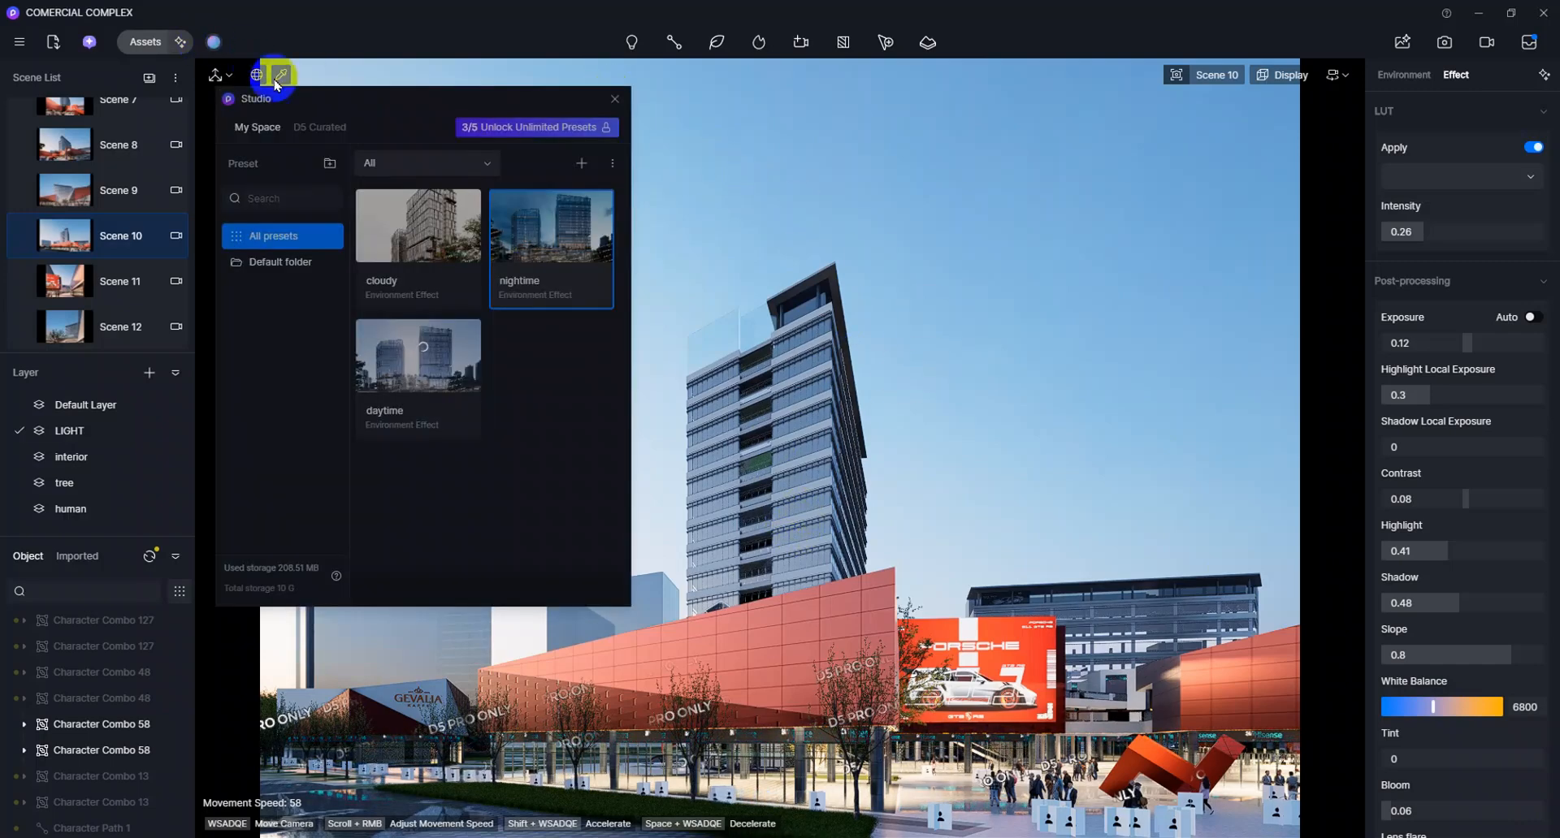
Step: Save the current environment and effect as a preset named "Night Clear sky" in the Default folder, and close the preset library
left_click(582, 166)
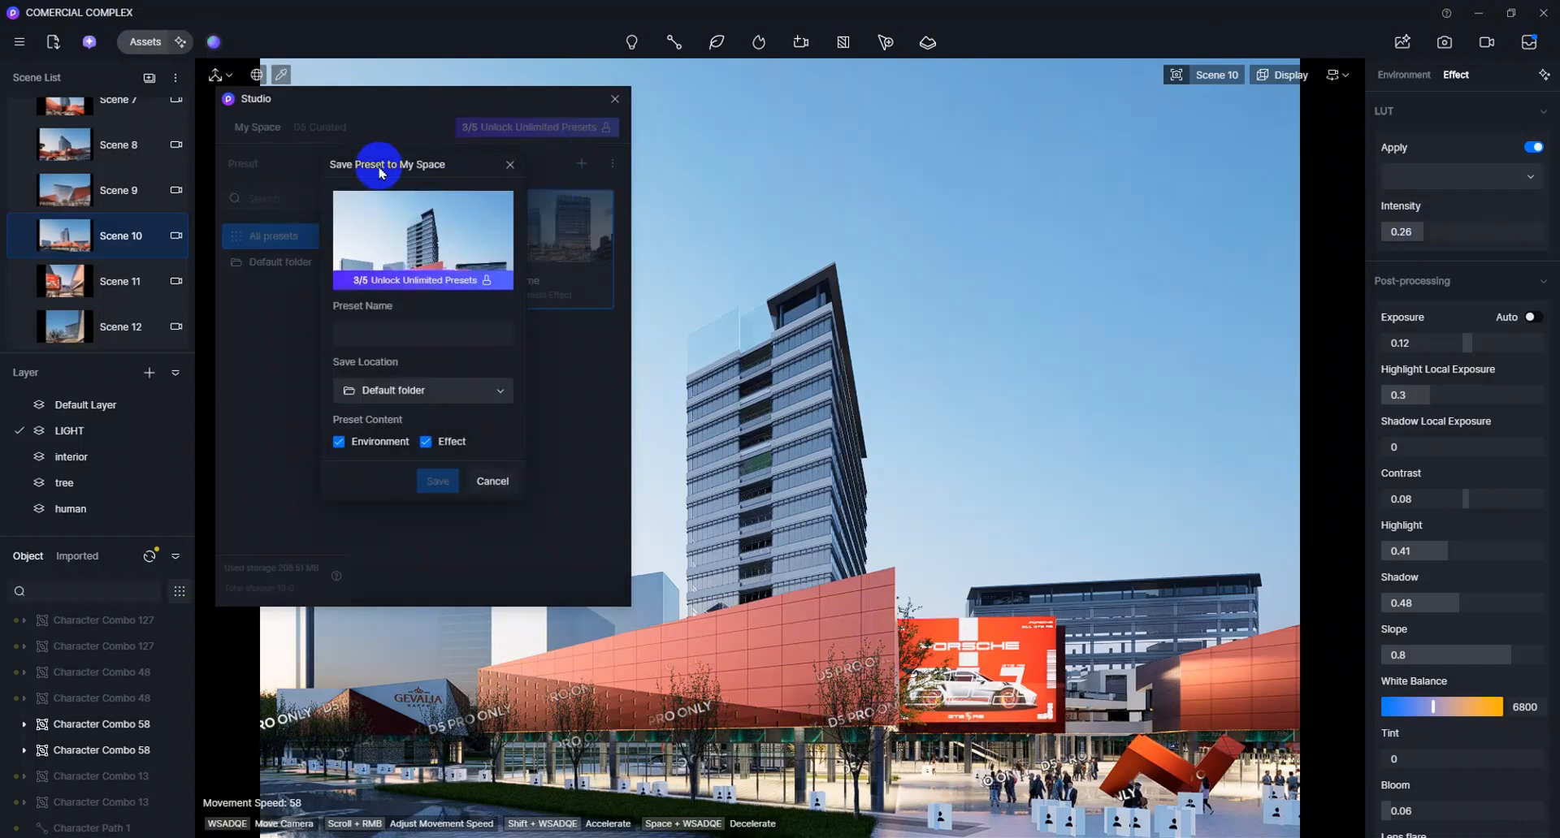
mouse_move(450, 243)
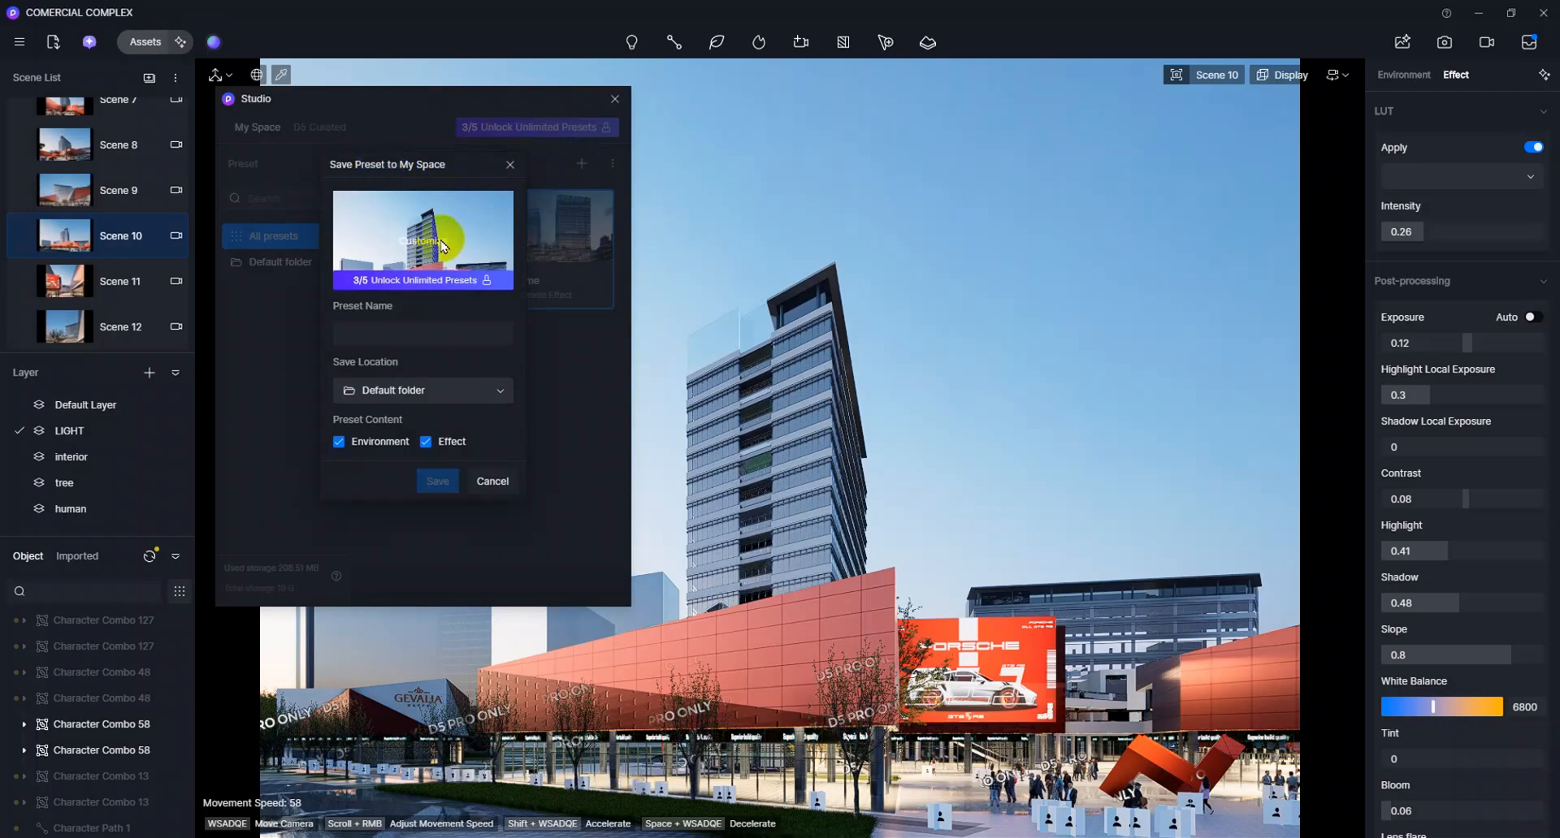
left_click(366, 333)
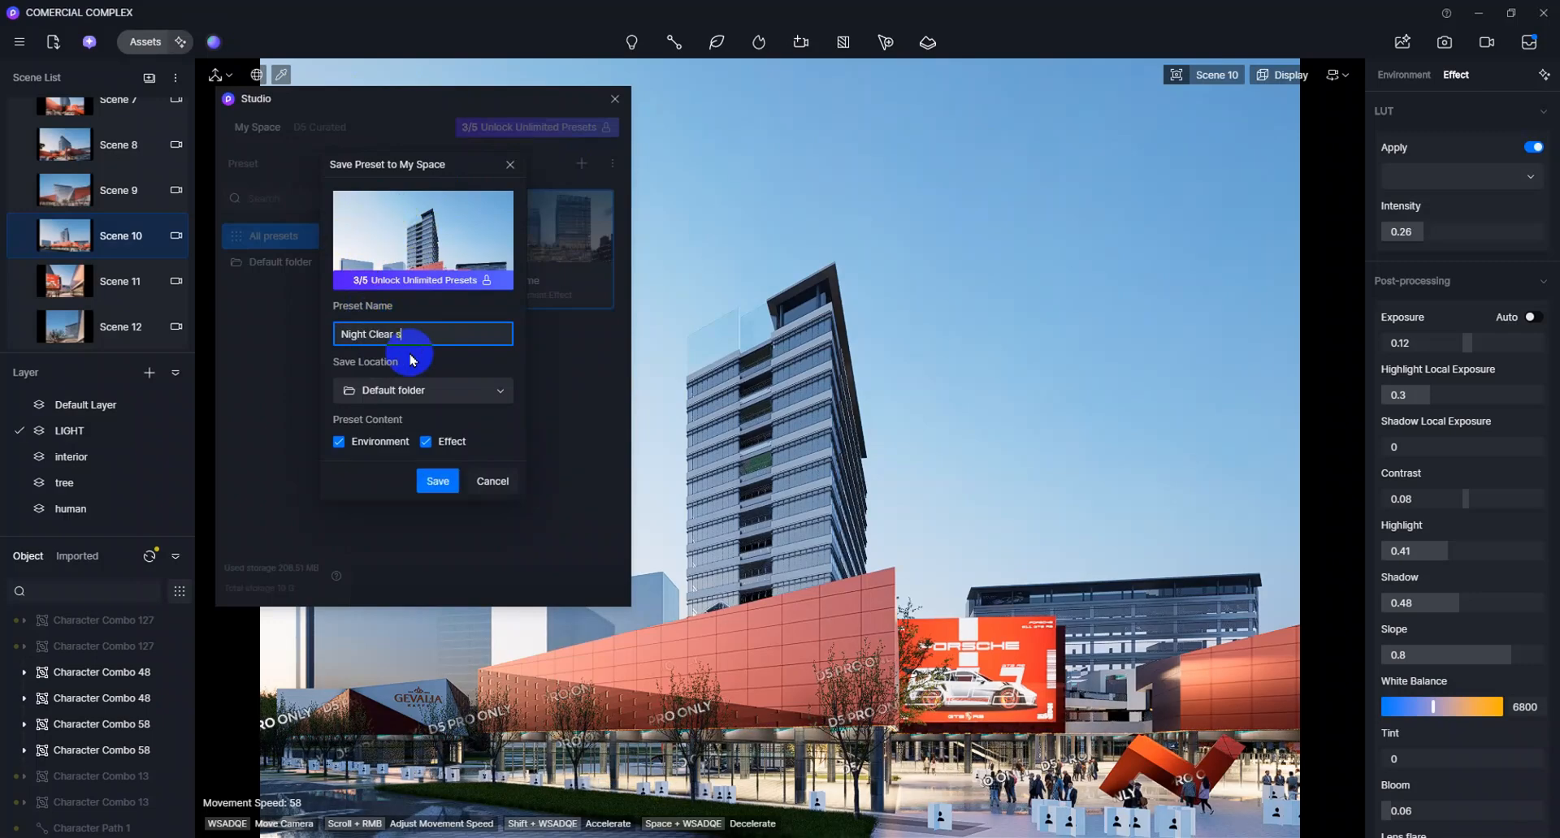
left_click(455, 398)
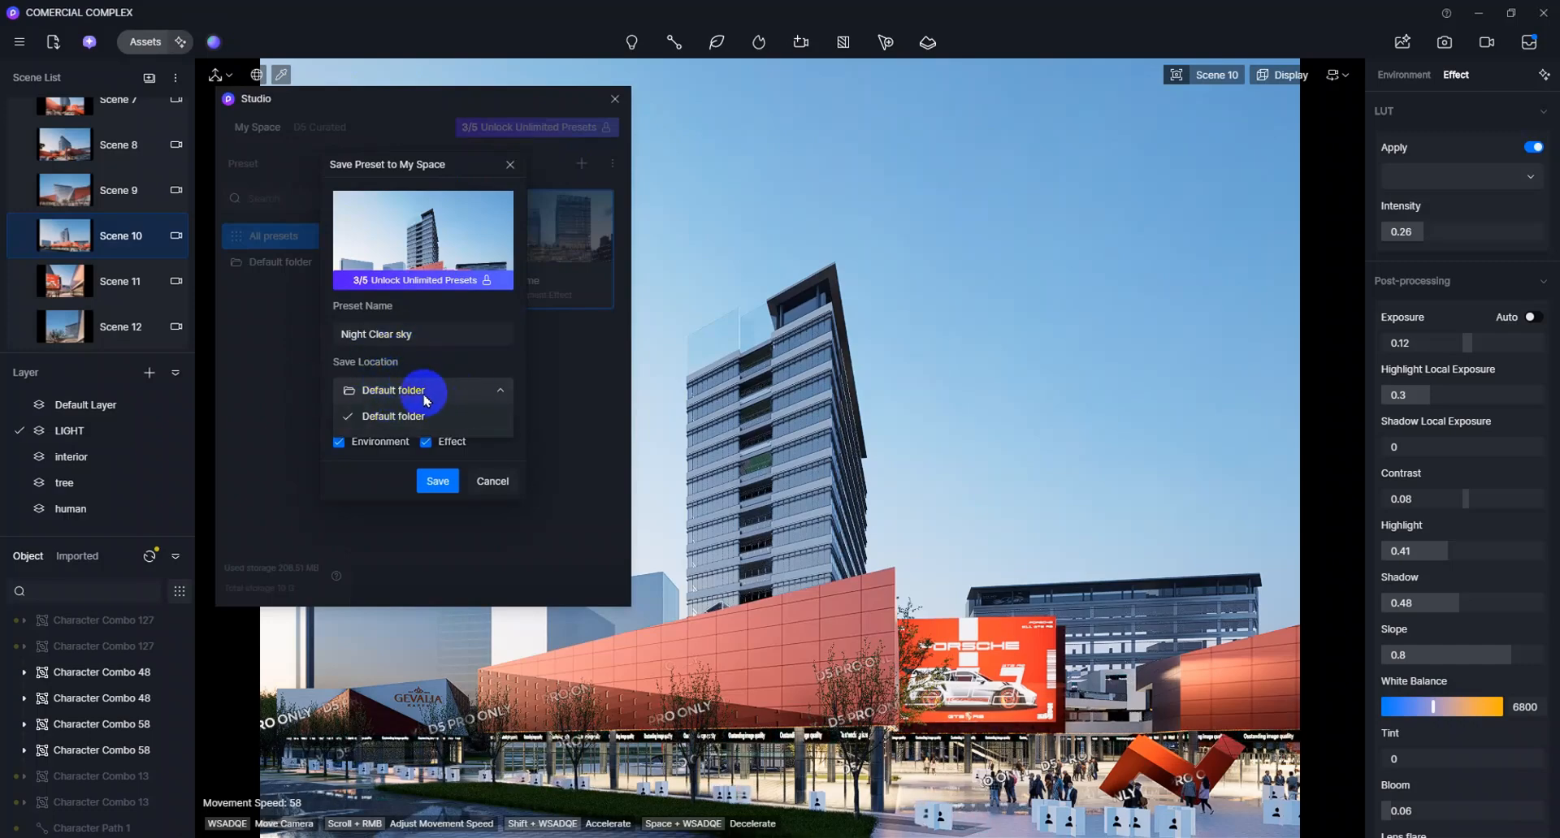
left_click(460, 158)
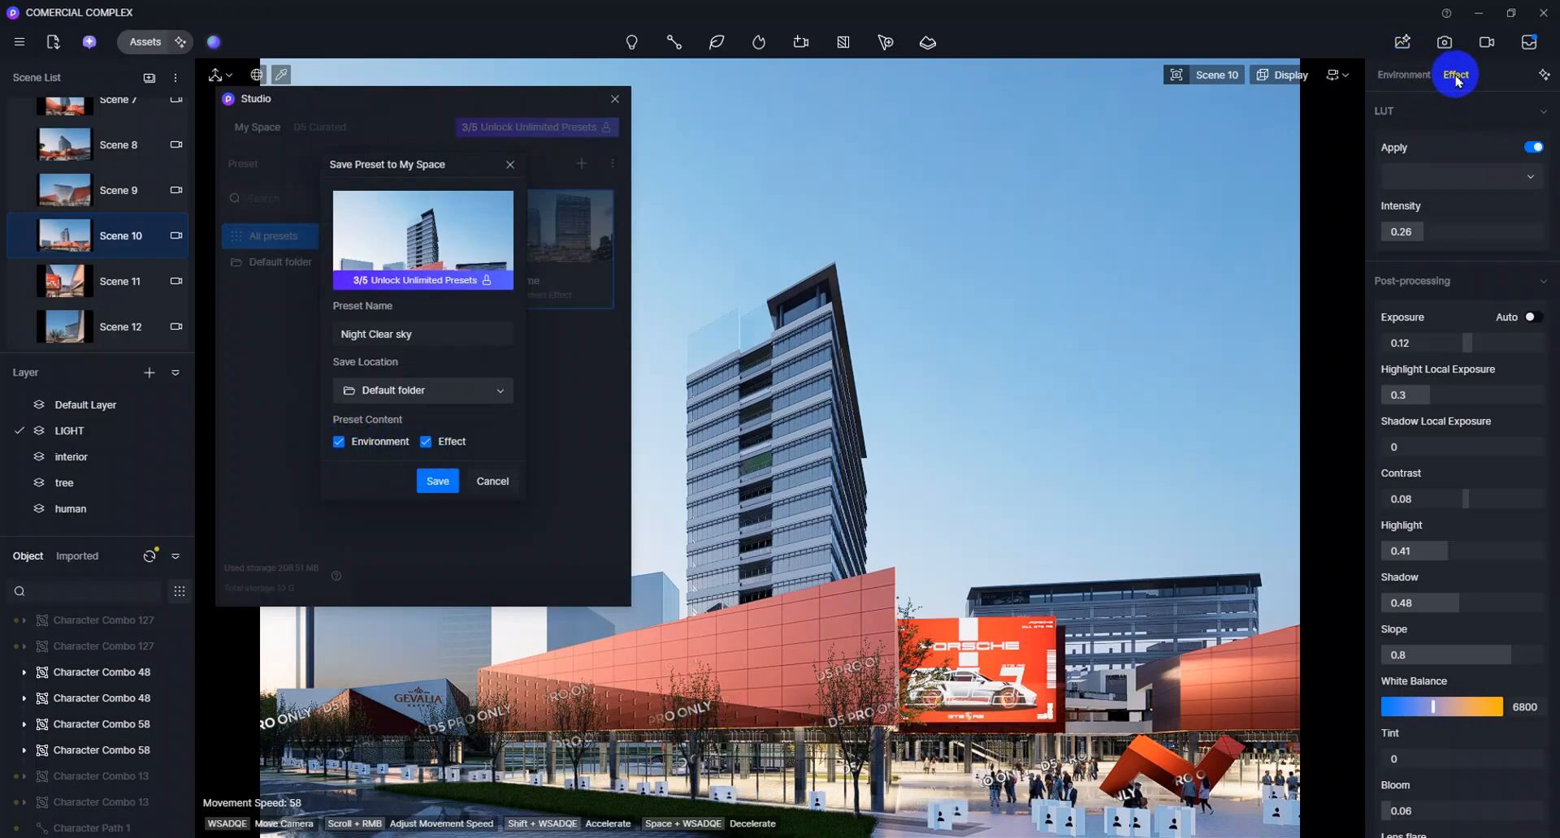
left_click(430, 486)
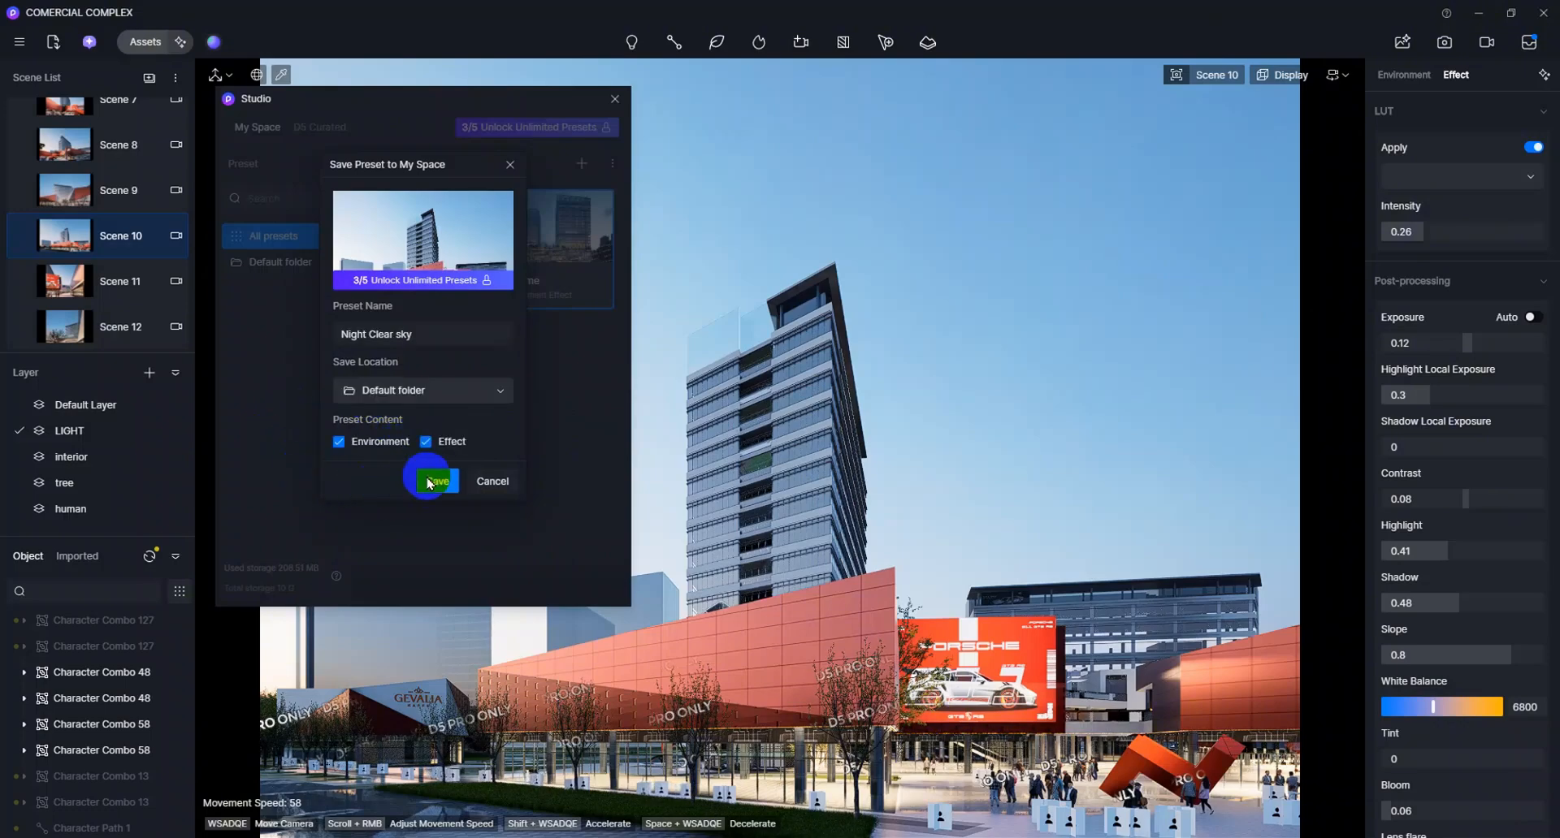
left_click(430, 483)
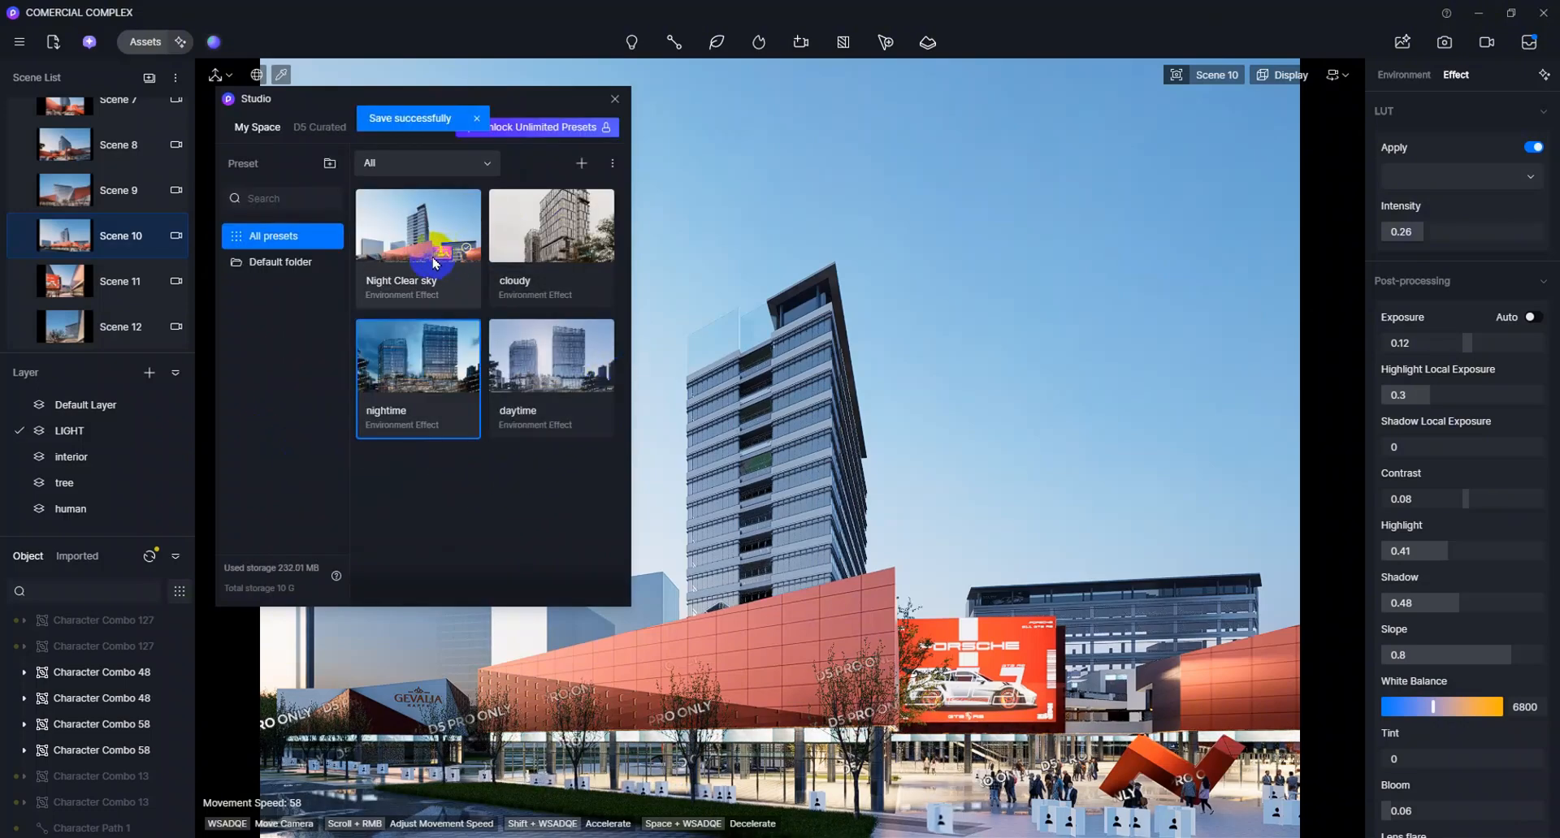
left_click(614, 99)
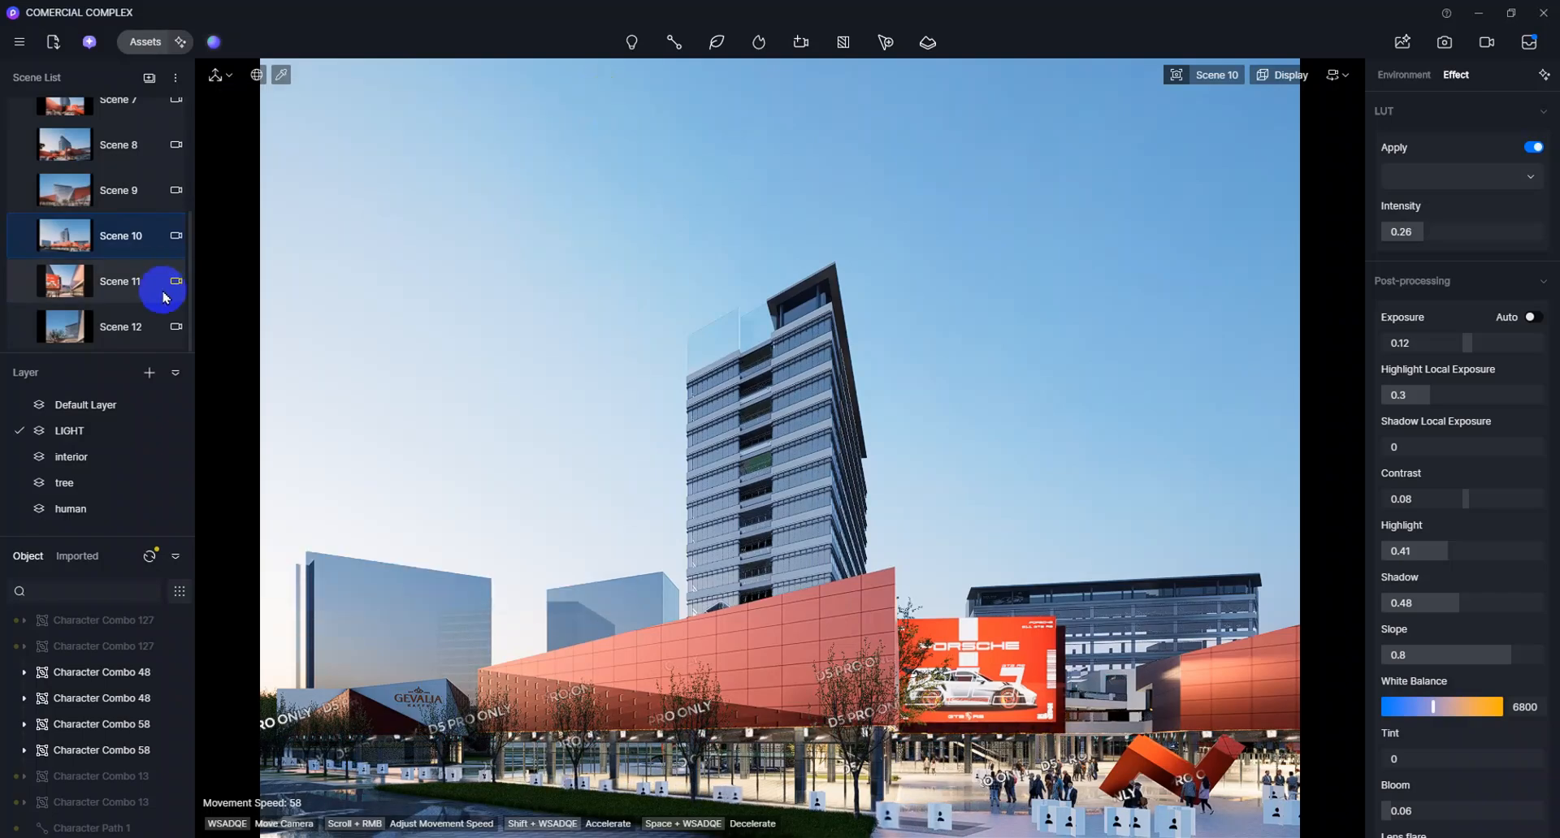
Step: View Scene 12 and start a new project without saving the changes to the current one
left_click(110, 325)
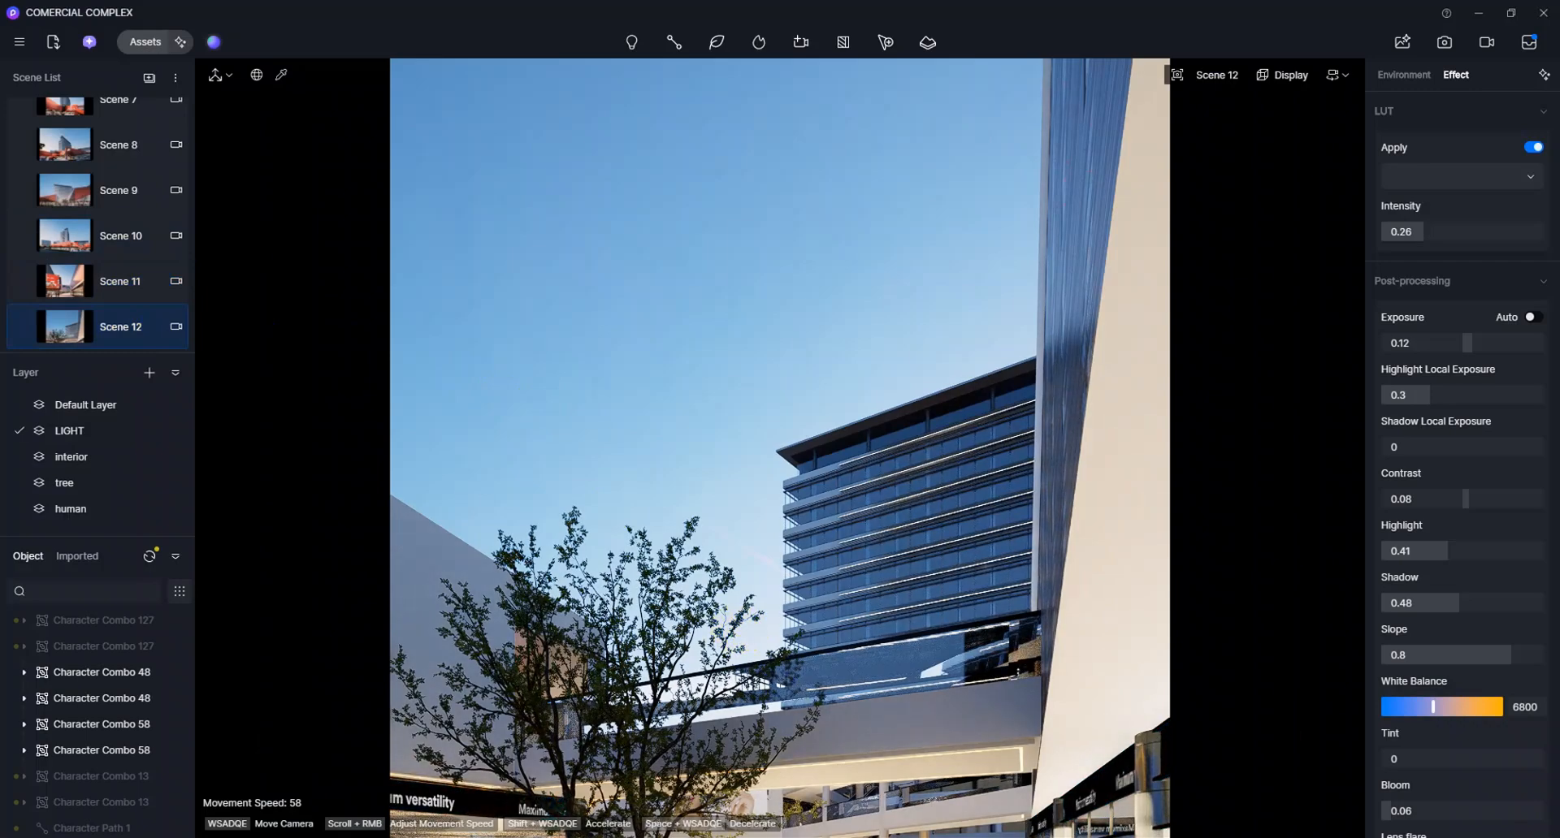
left_click(20, 41)
mouse_move(146, 77)
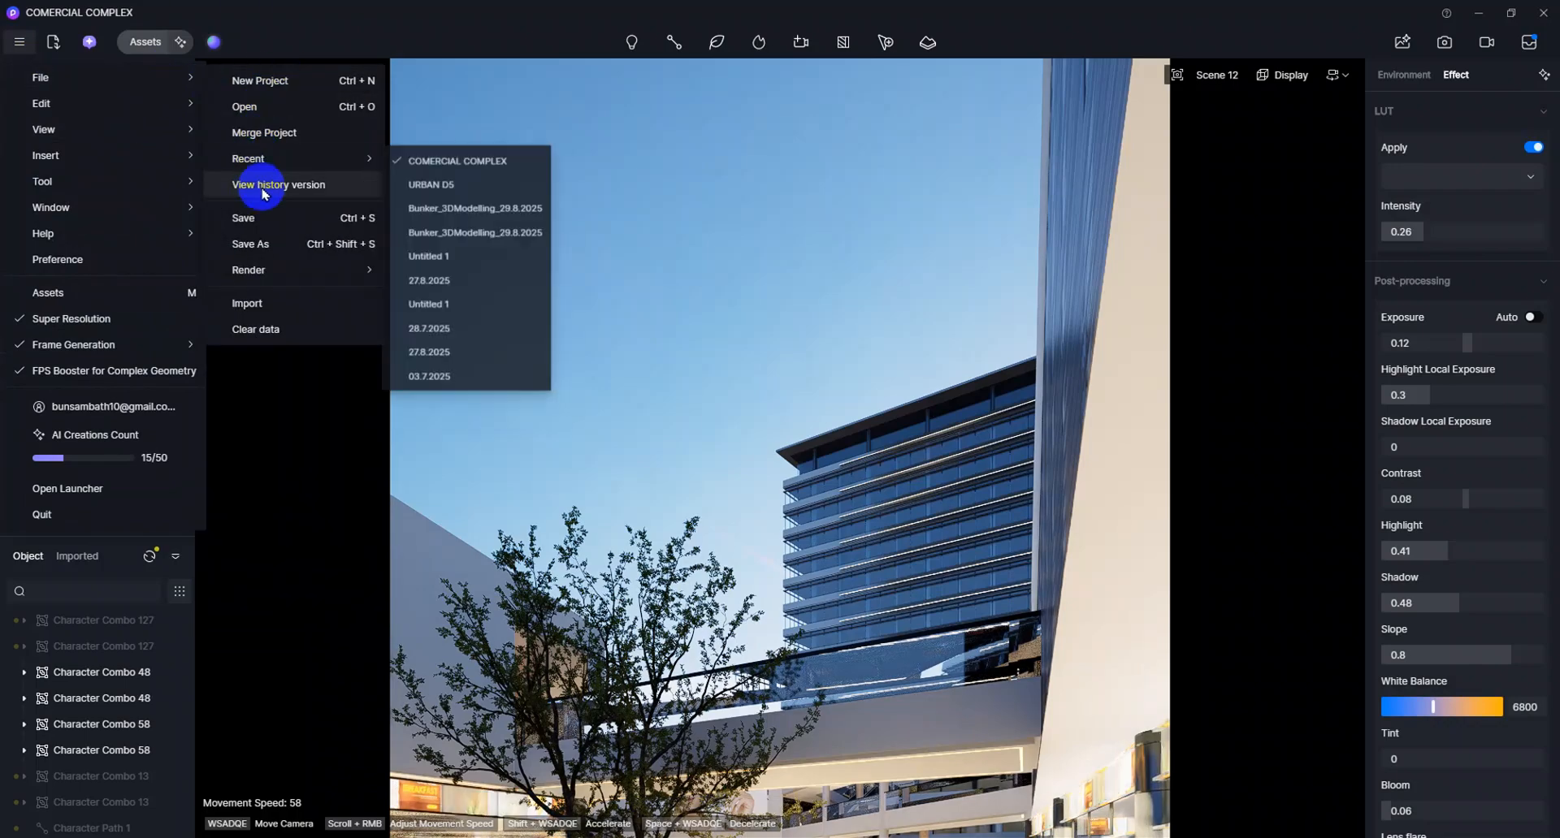
left_click(252, 81)
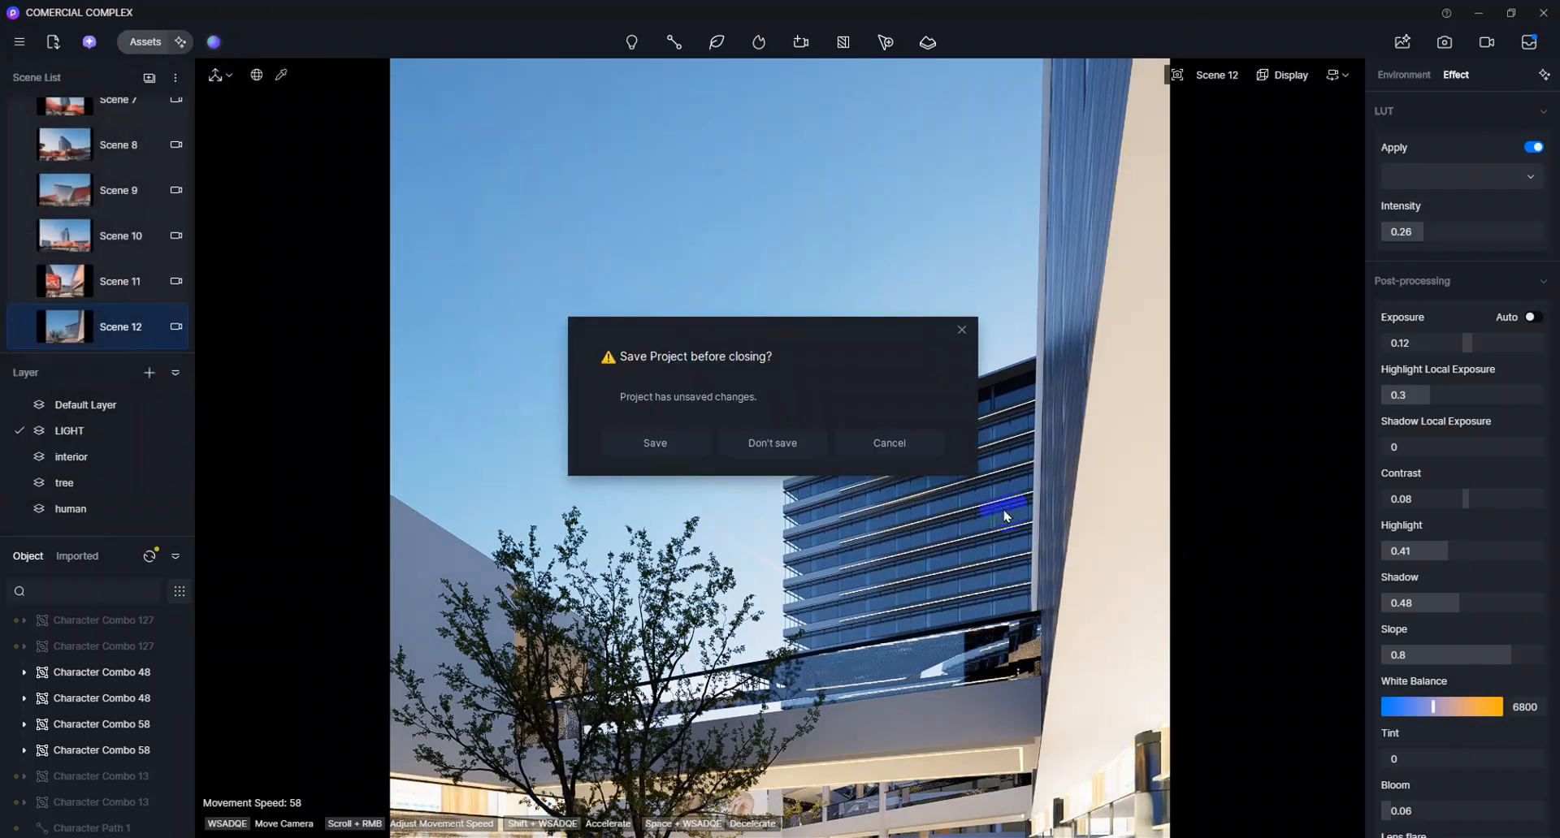
left_click(782, 443)
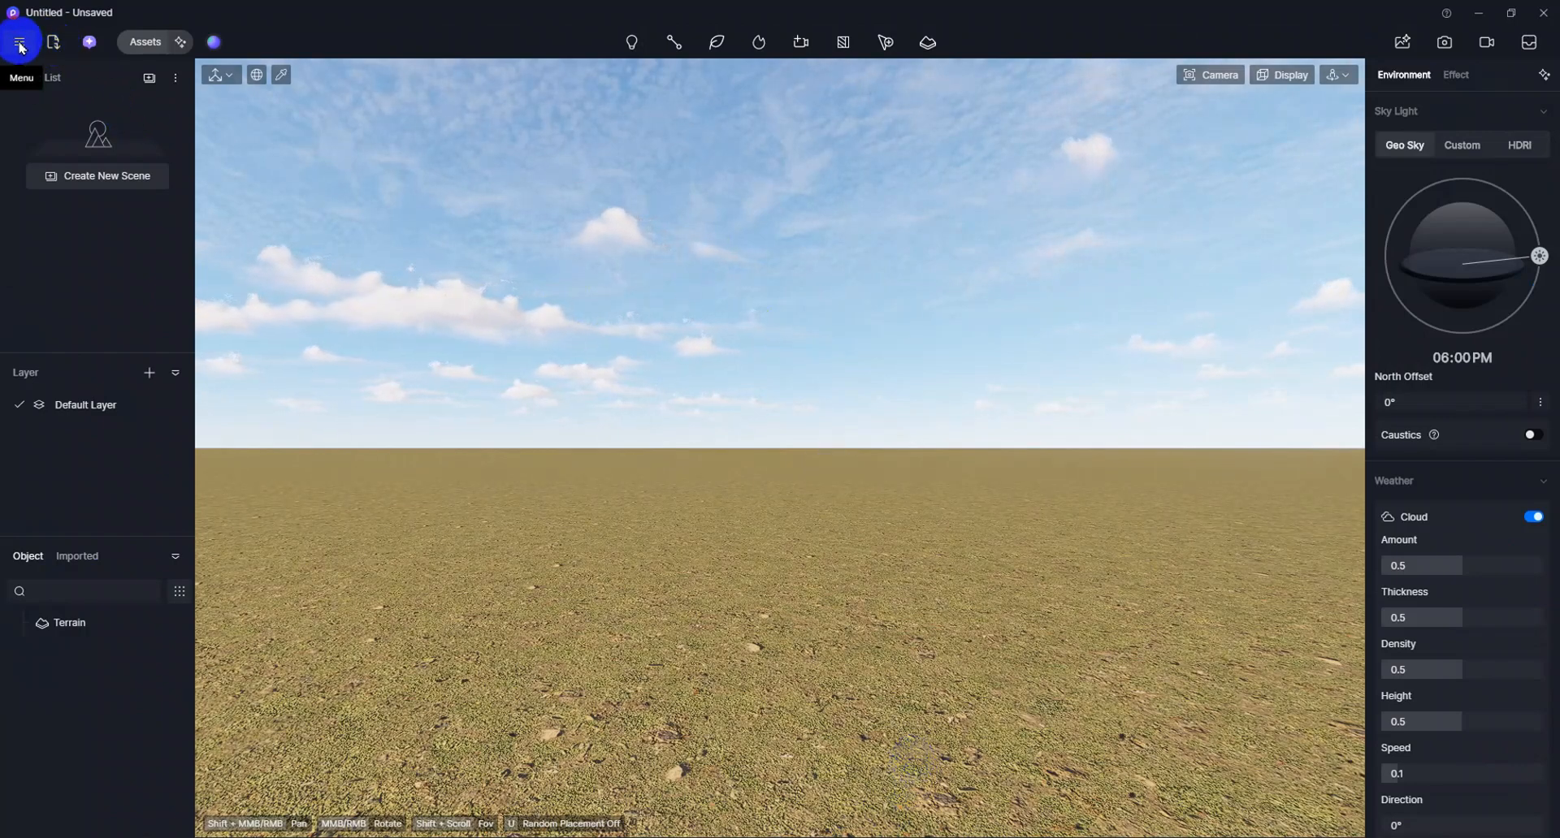
Step: Place the Commercial model from the online Outdoor Buildings assets on the terrain
left_click(143, 42)
left_click(27, 74)
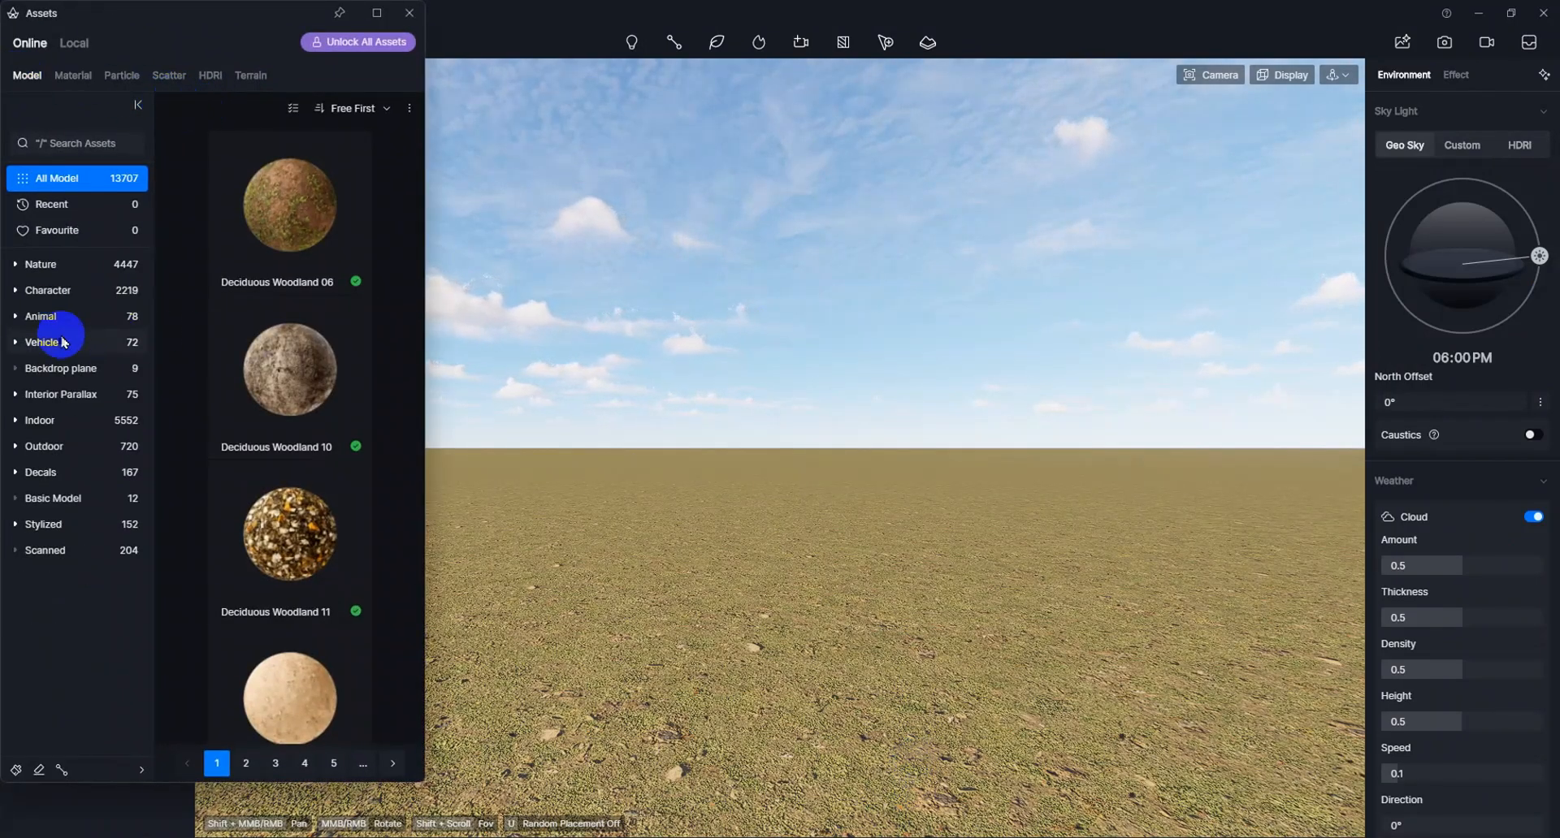
left_click(35, 446)
left_click(59, 474)
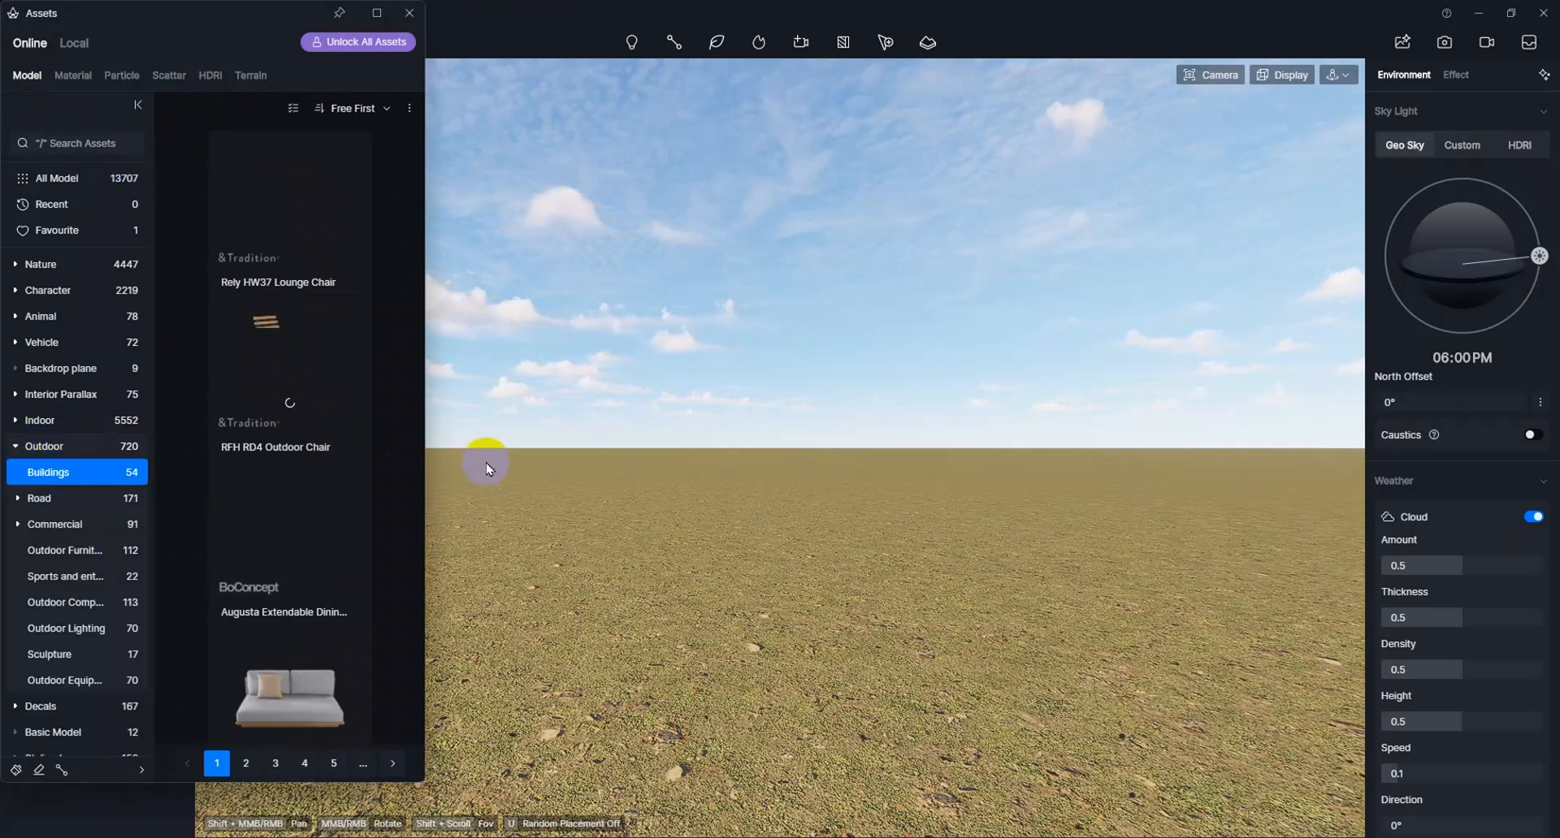
left_click(269, 253)
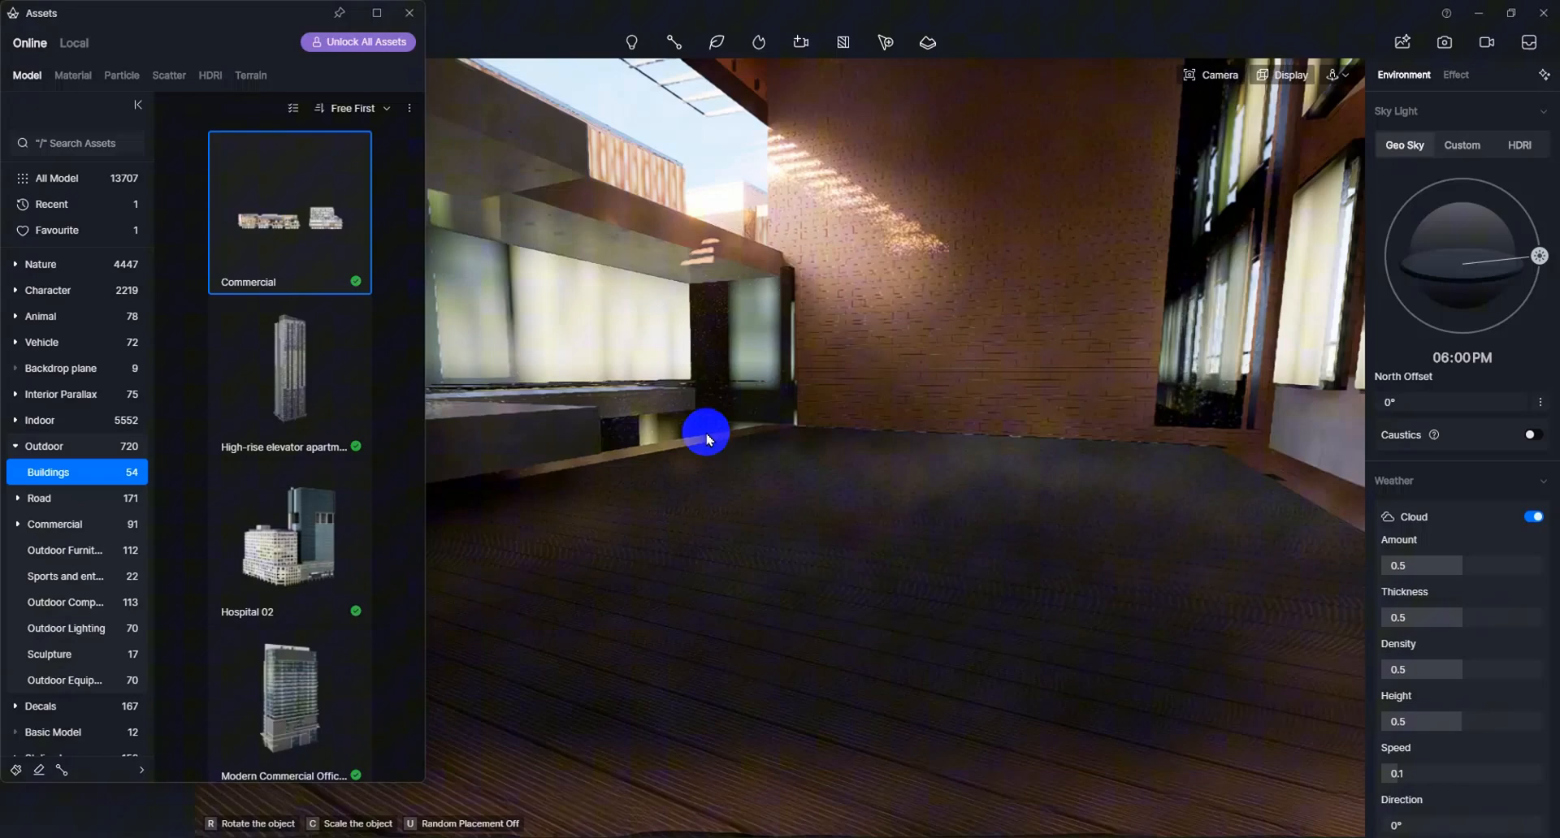
left_click(741, 429)
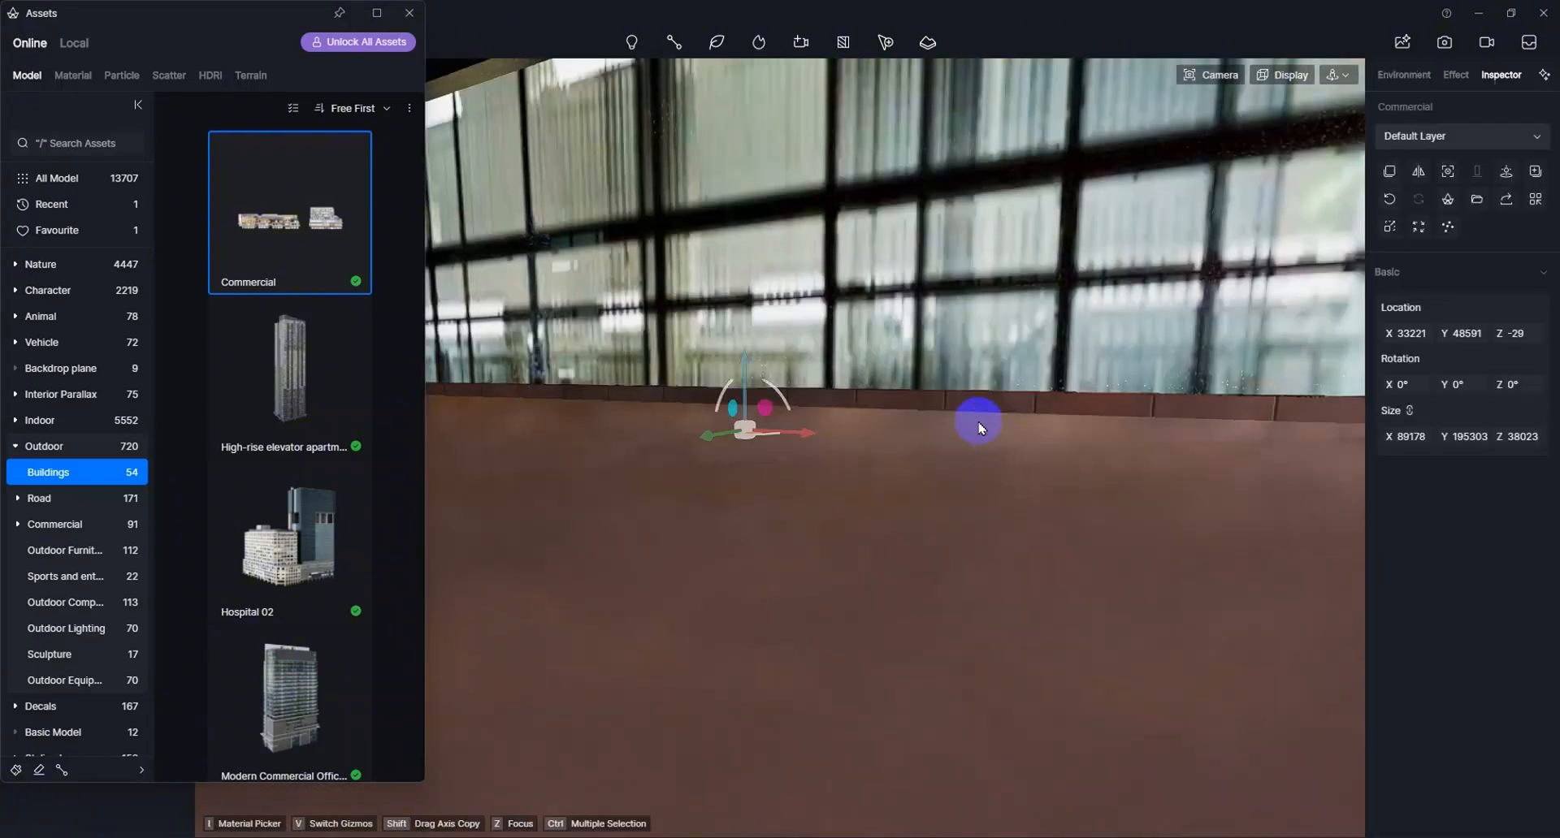
left_click(411, 11)
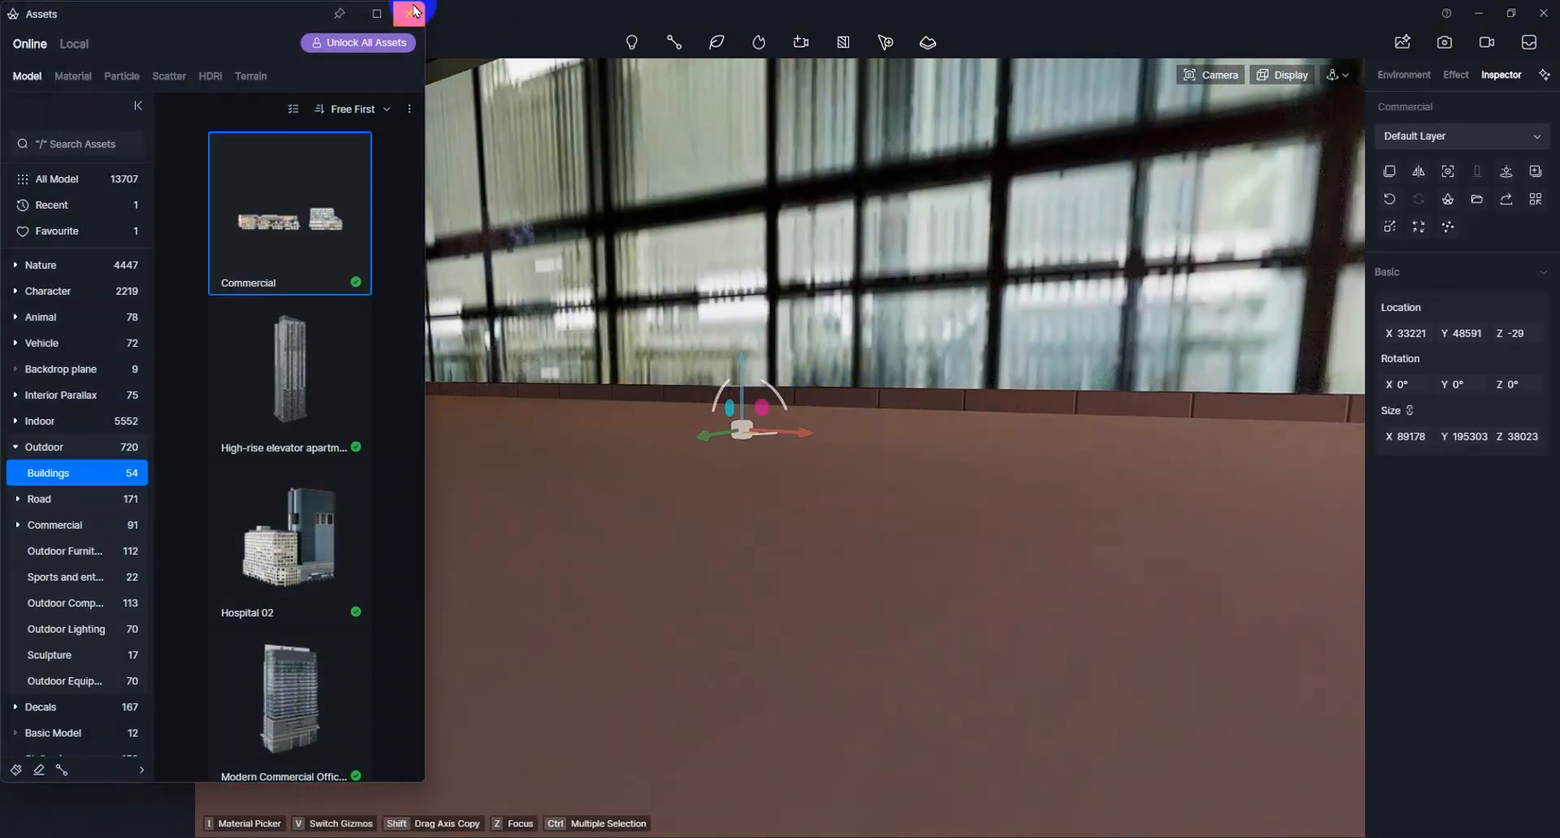
Step: Set the navigation mode to Fly, close the asset library and frame the commercial buildings' storefronts from outside at an angle
left_click(1329, 74)
left_click(1289, 125)
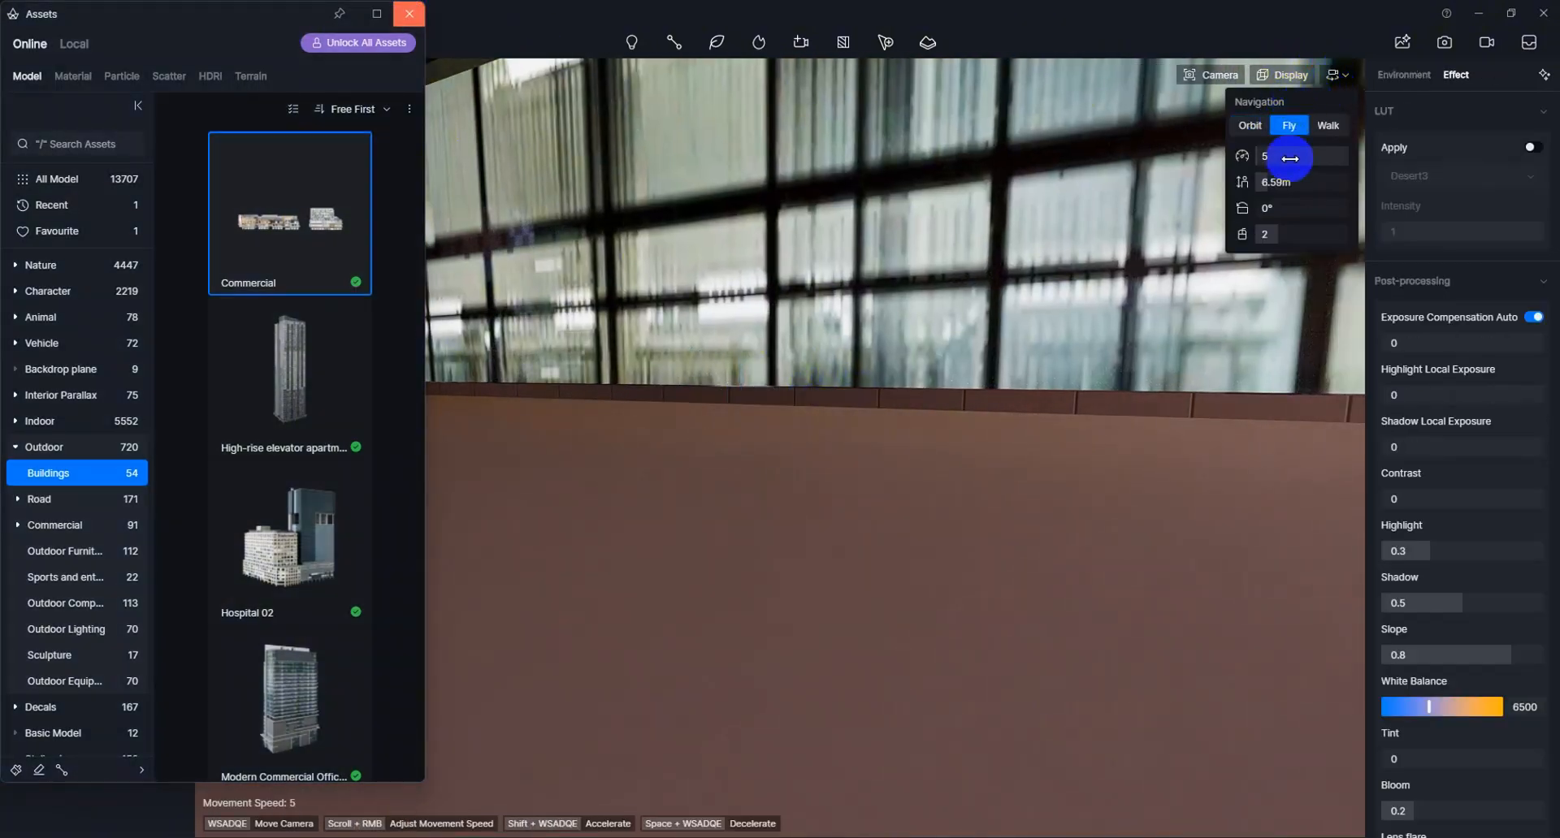
key("s")
right_click_drag(871, 313, 699, 414)
key("a")
left_click(408, 14)
key("a")
right_click_drag(537, 479, 659, 453)
key("d")
middle_click_drag(452, 451, 1034, 578)
right_click_drag(1033, 577, 960, 582)
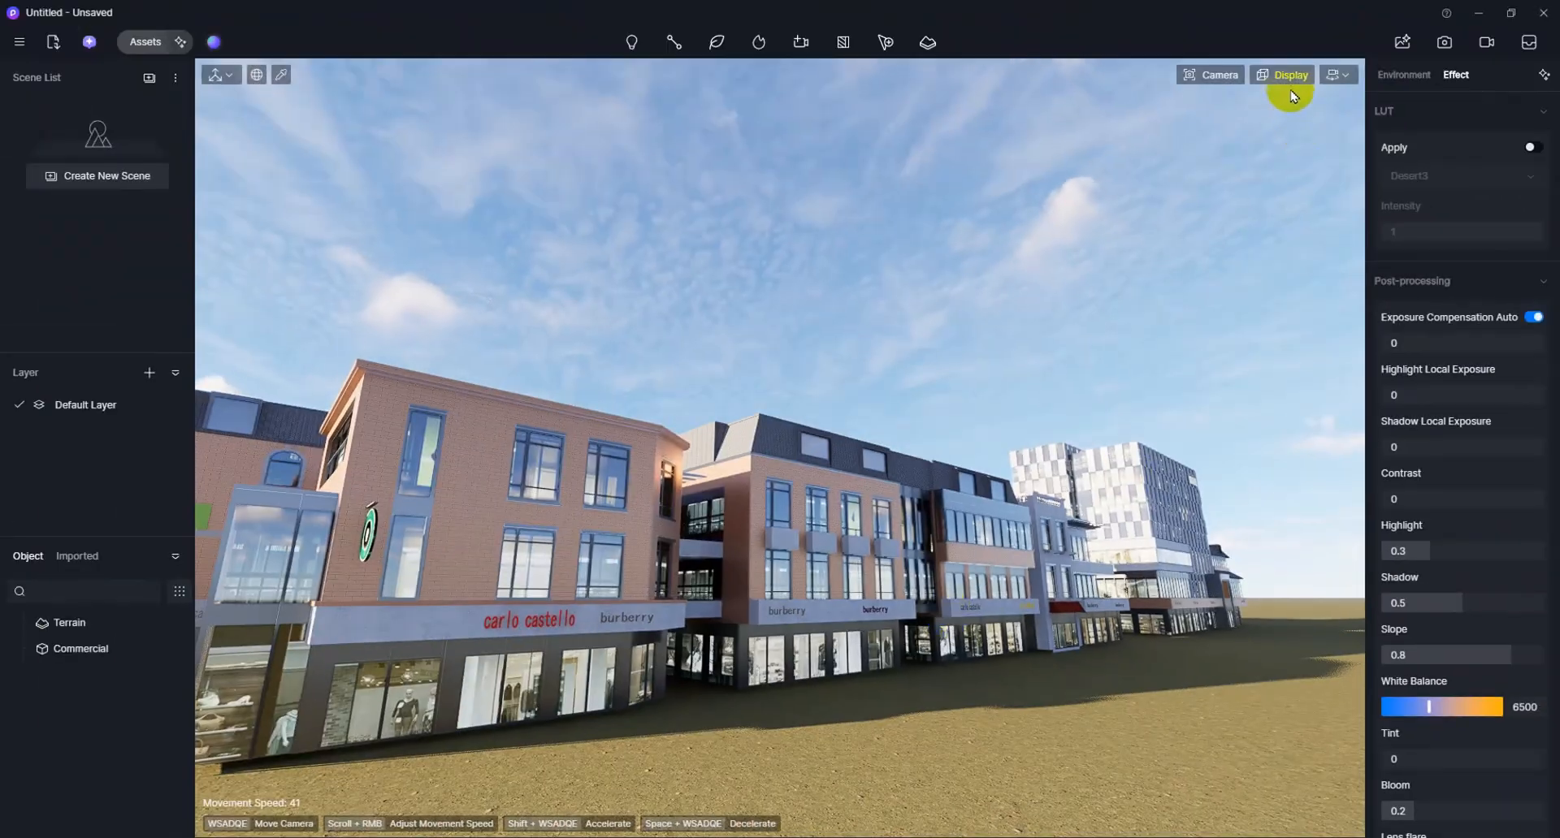
Step: Switch the camera to two-point perspective, frame the whole row of commercial buildings and save the view as Scene 1
left_click(1290, 75)
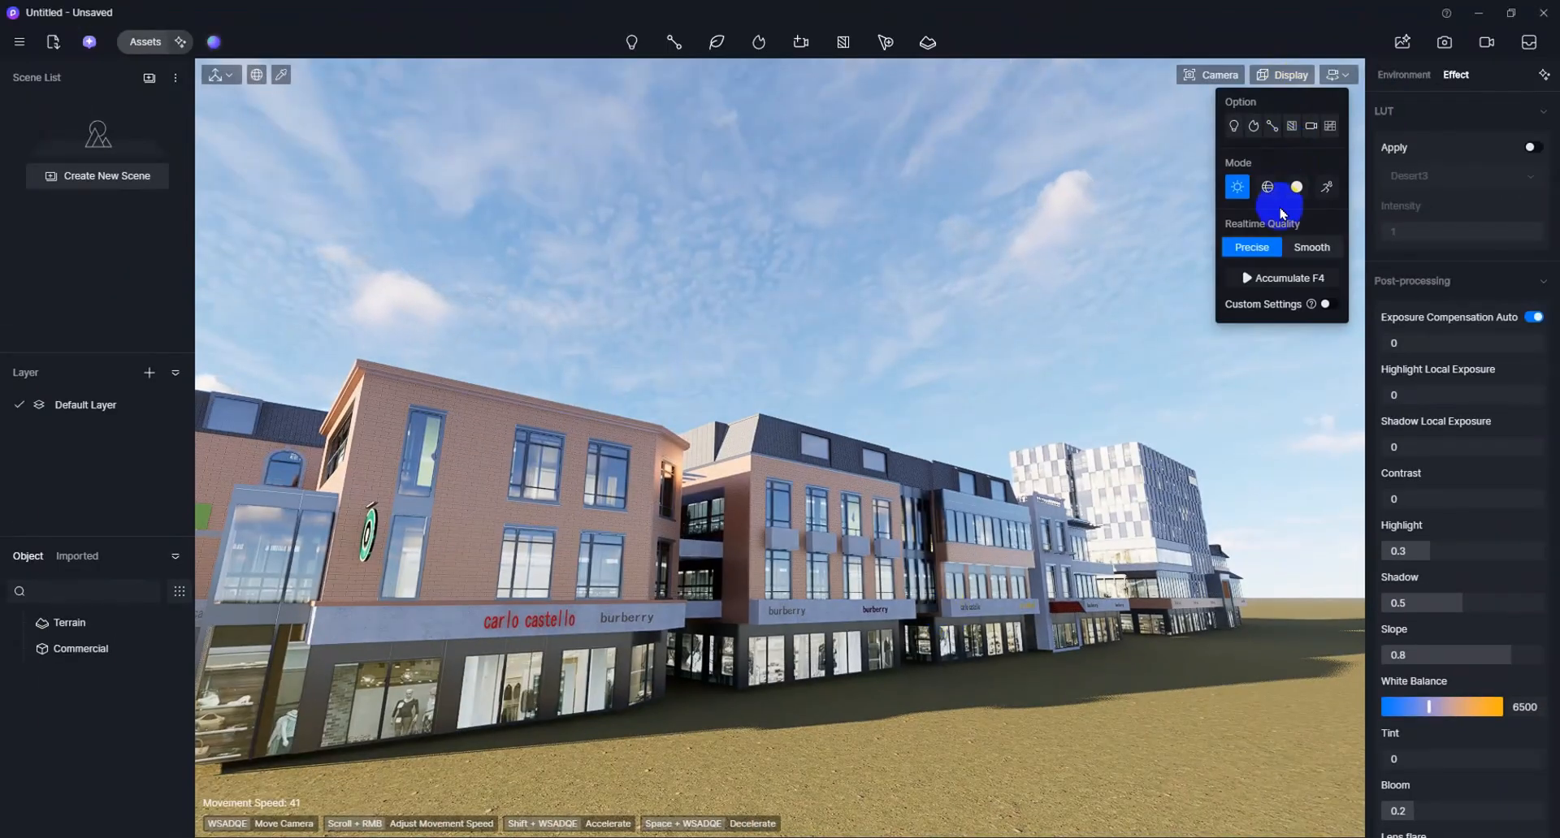
left_click(1214, 74)
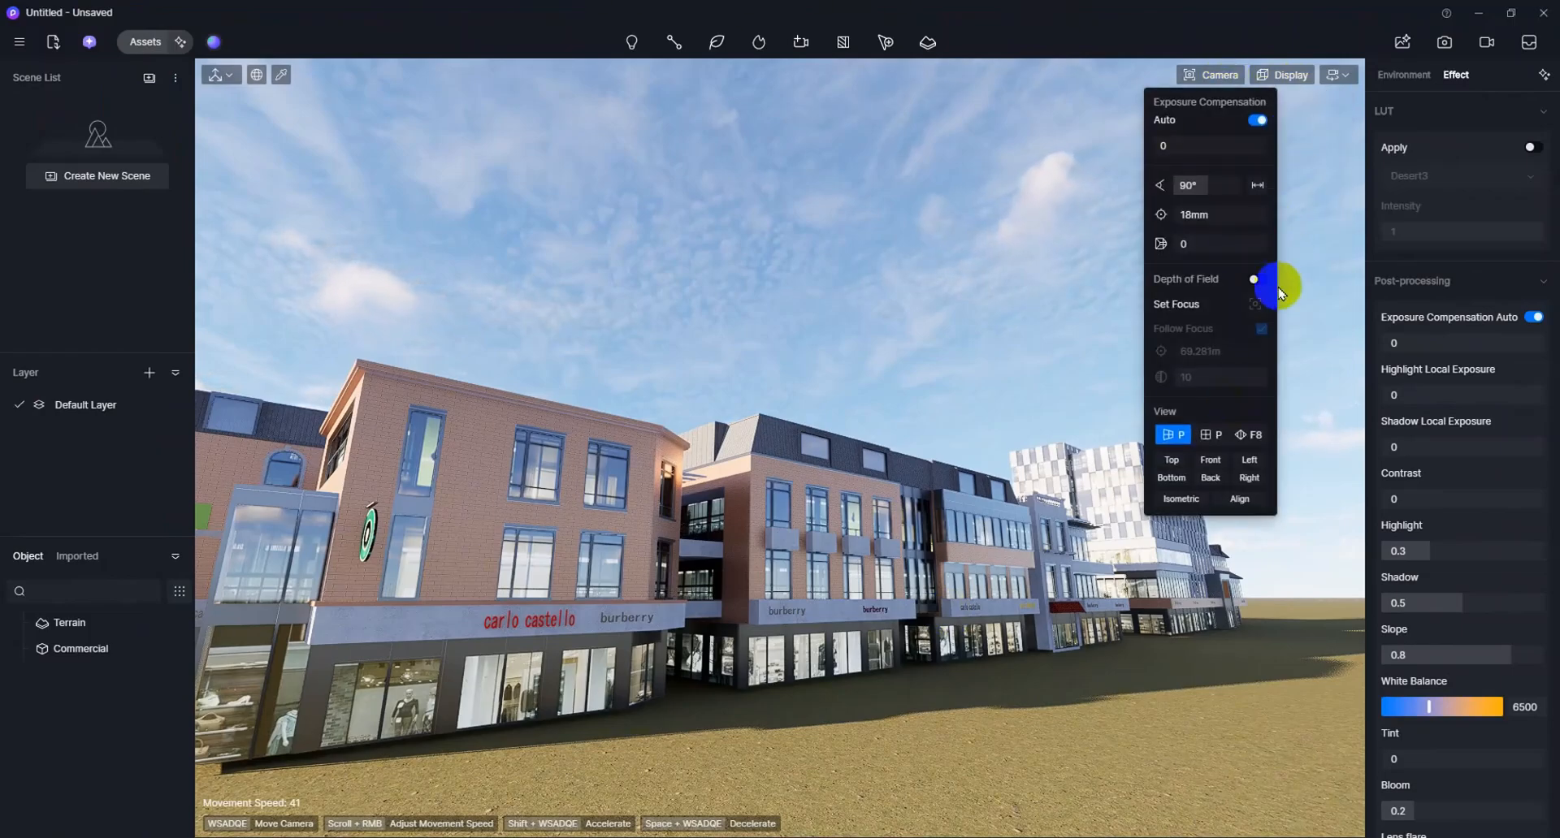
left_click(1245, 435)
right_click_drag(810, 379, 742, 369)
left_click(81, 180)
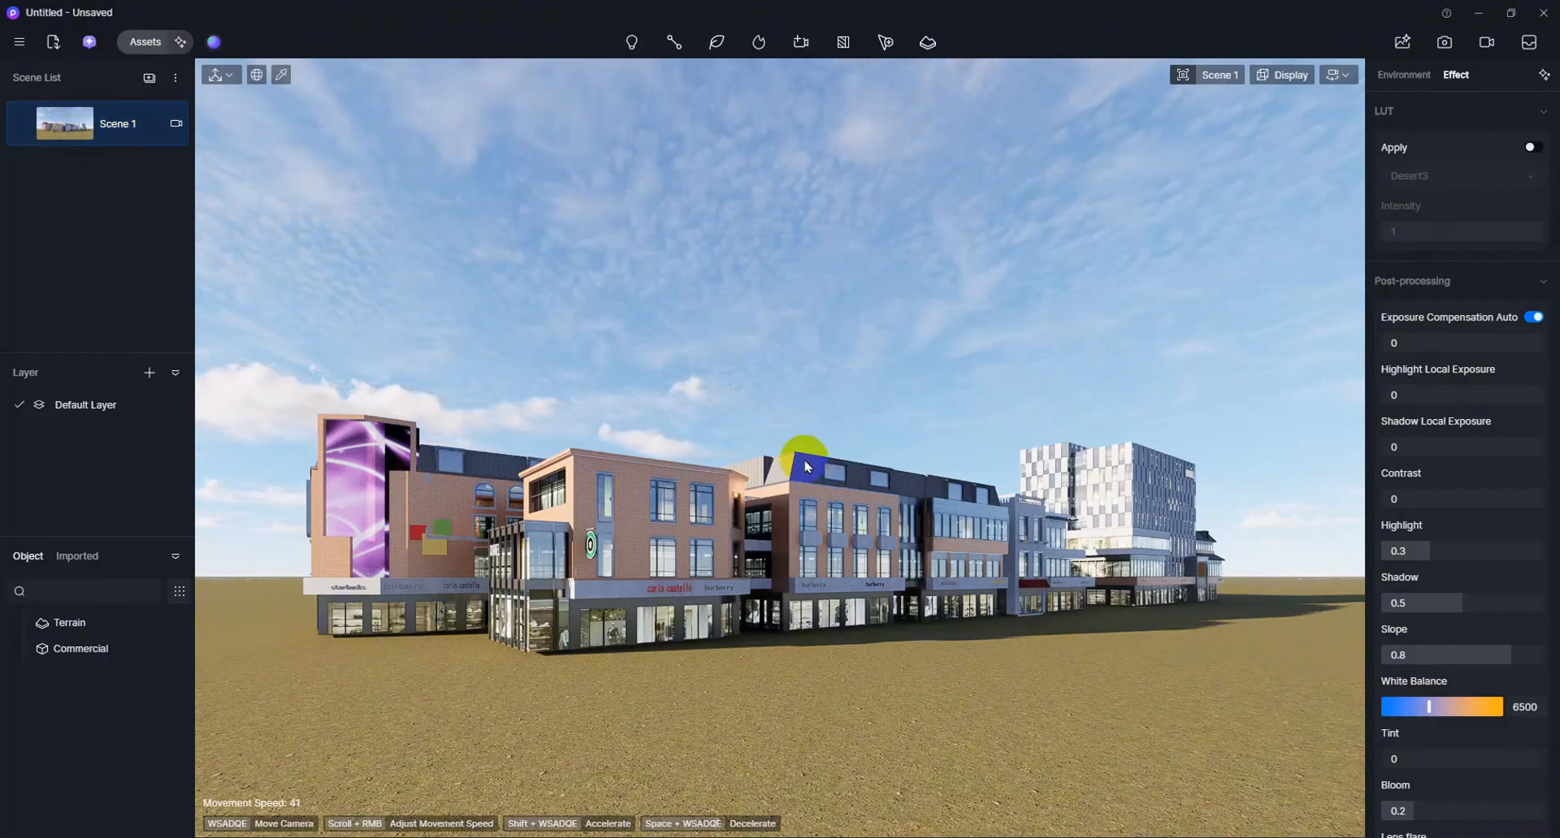
left_click(504, 276)
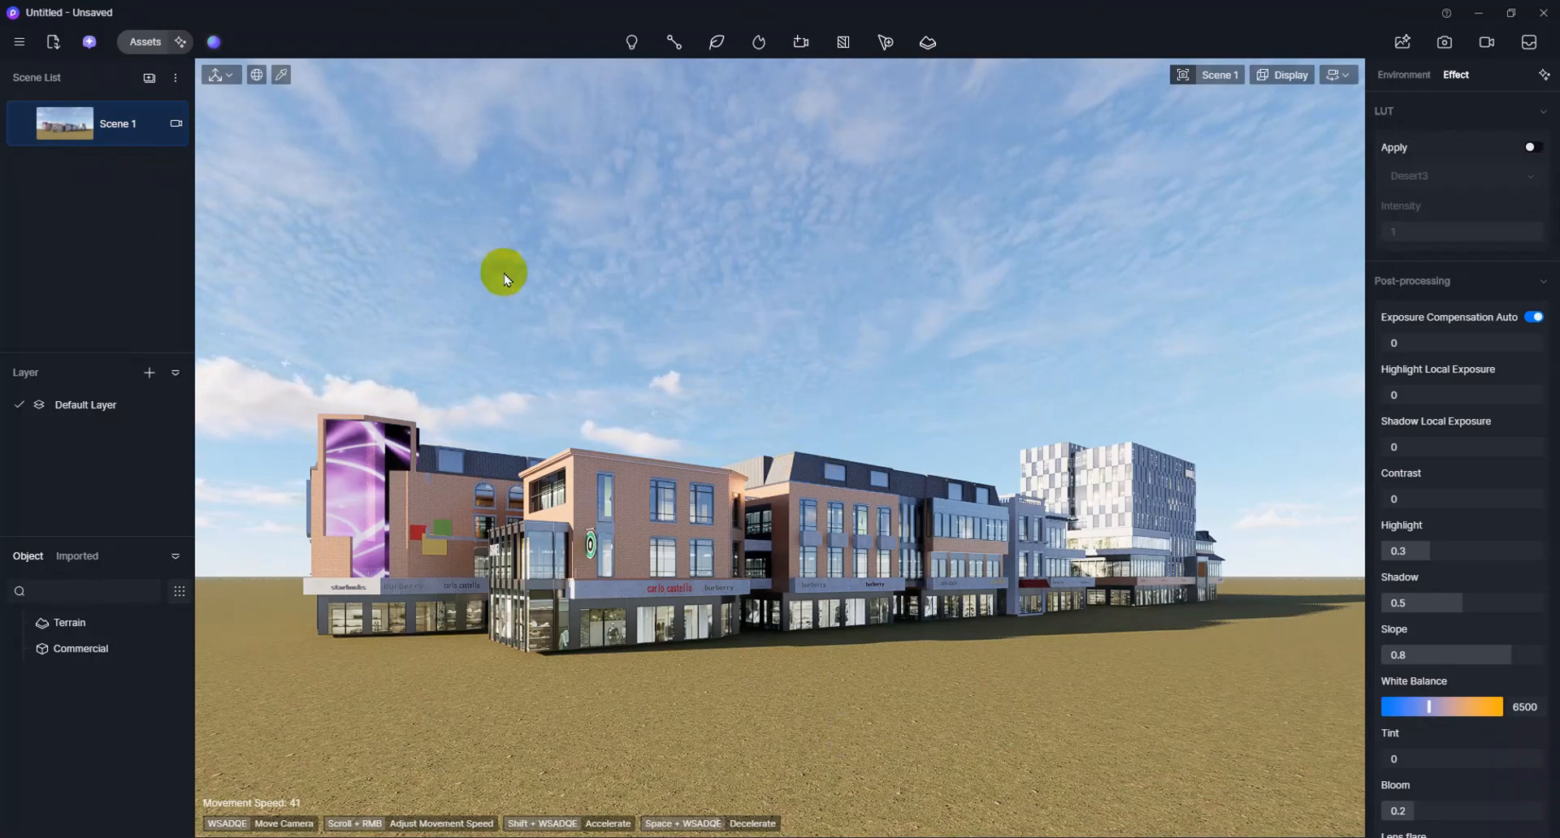
Step: Apply the "Night Clear sky" preset from the Studio library to Scene 1 and close the library
left_click(177, 84)
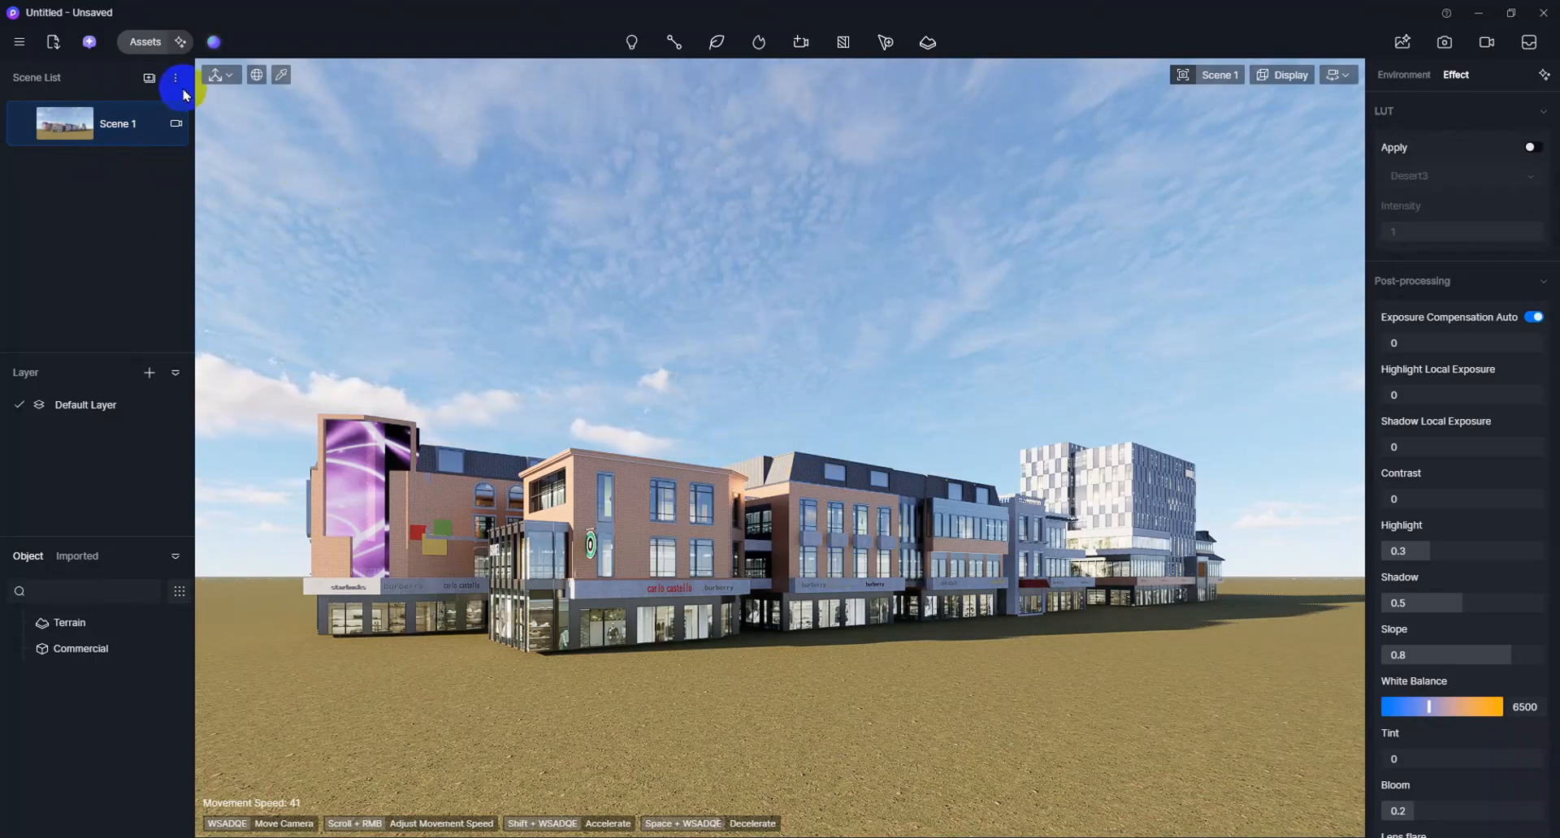
left_click(212, 44)
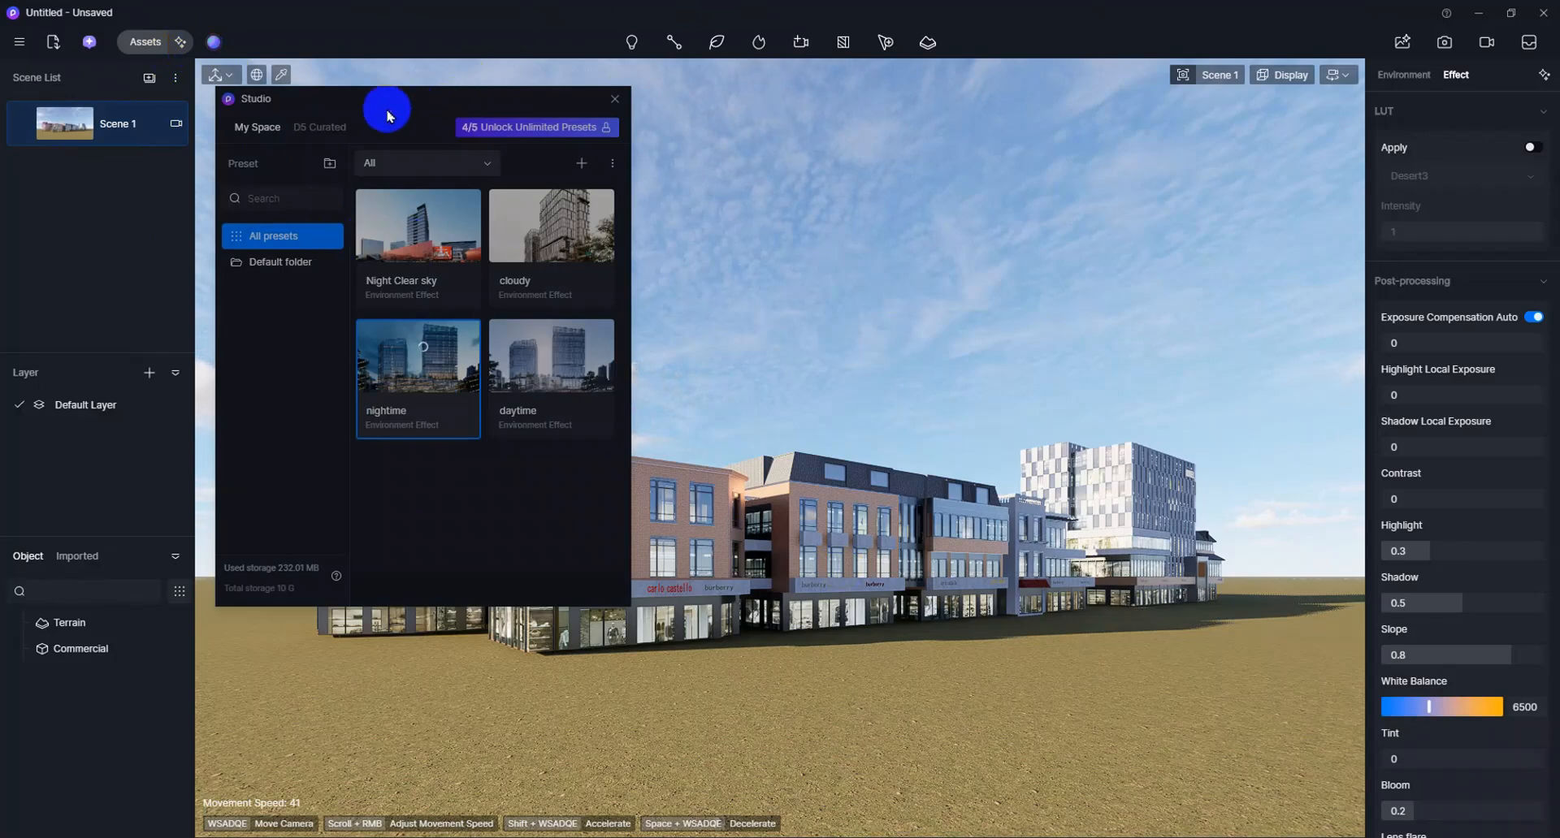
left_click(412, 240)
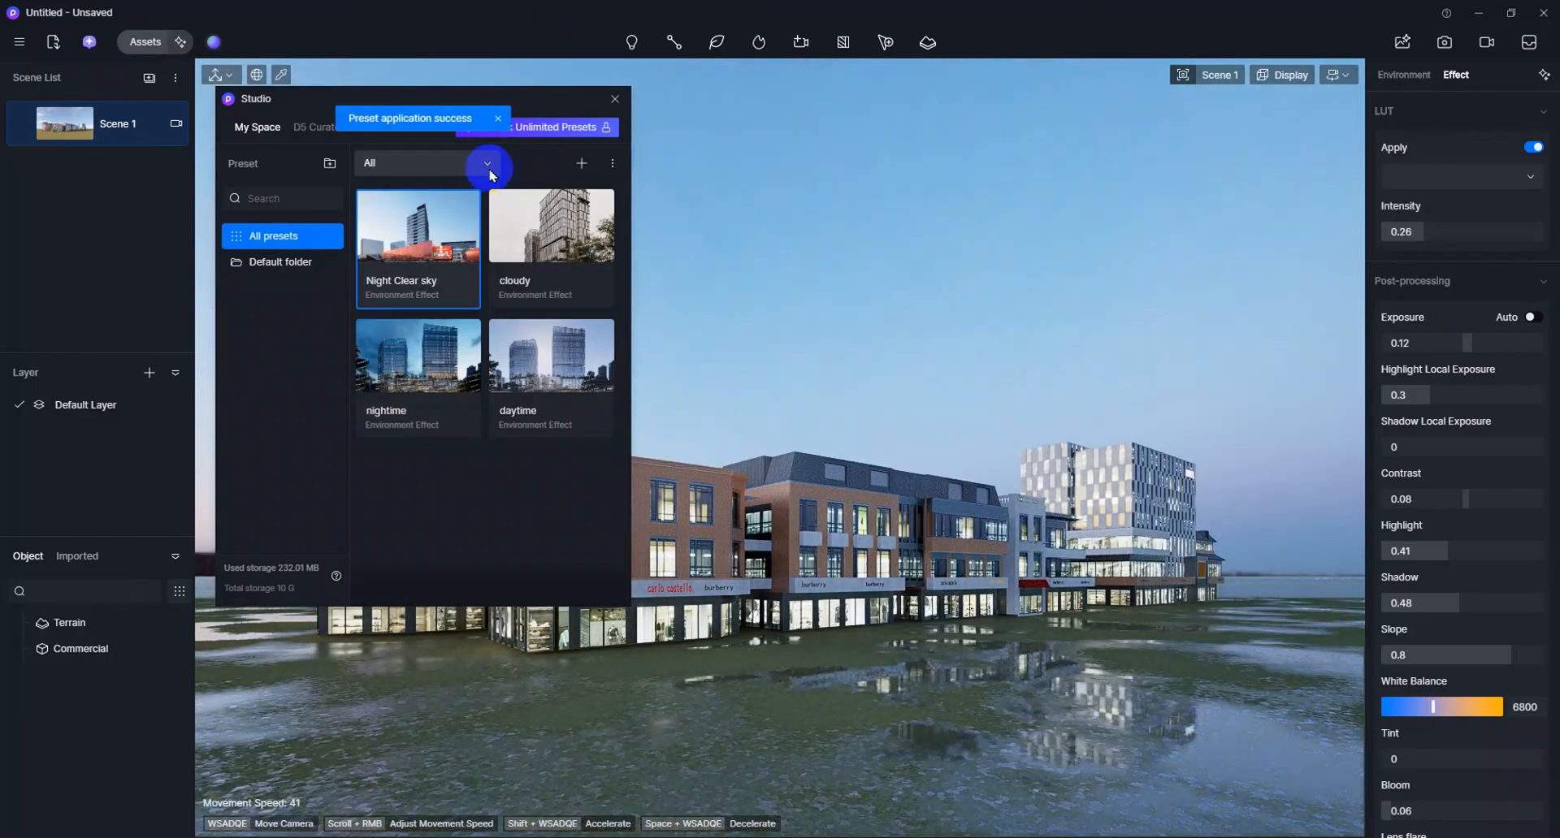
left_click_drag(528, 96, 442, 100)
left_click(539, 101)
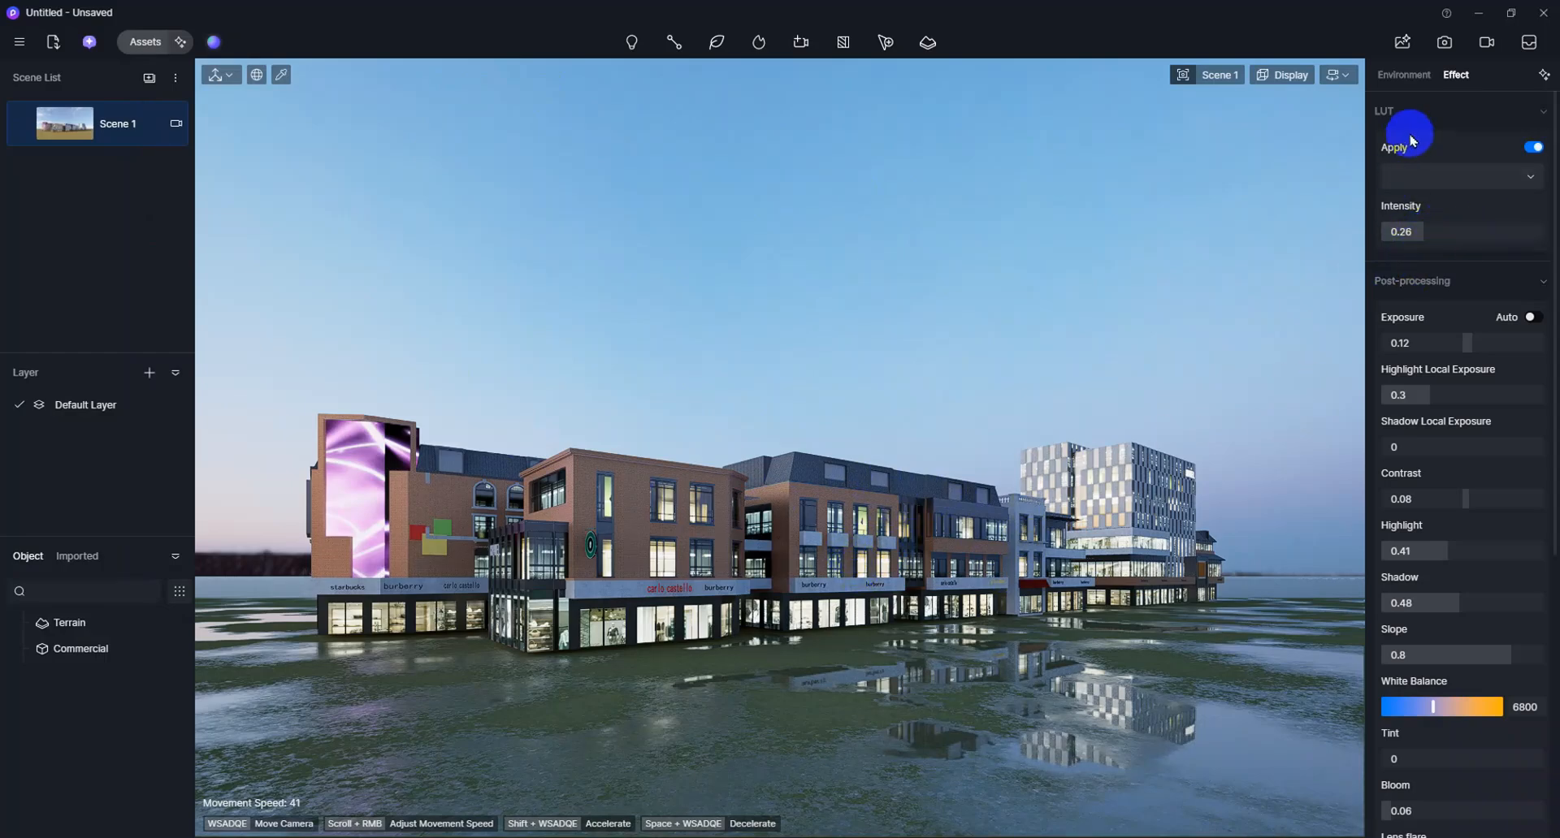
Step: Set the HDRI sky rotation to 251.7° and update Scene 1
left_click(1402, 74)
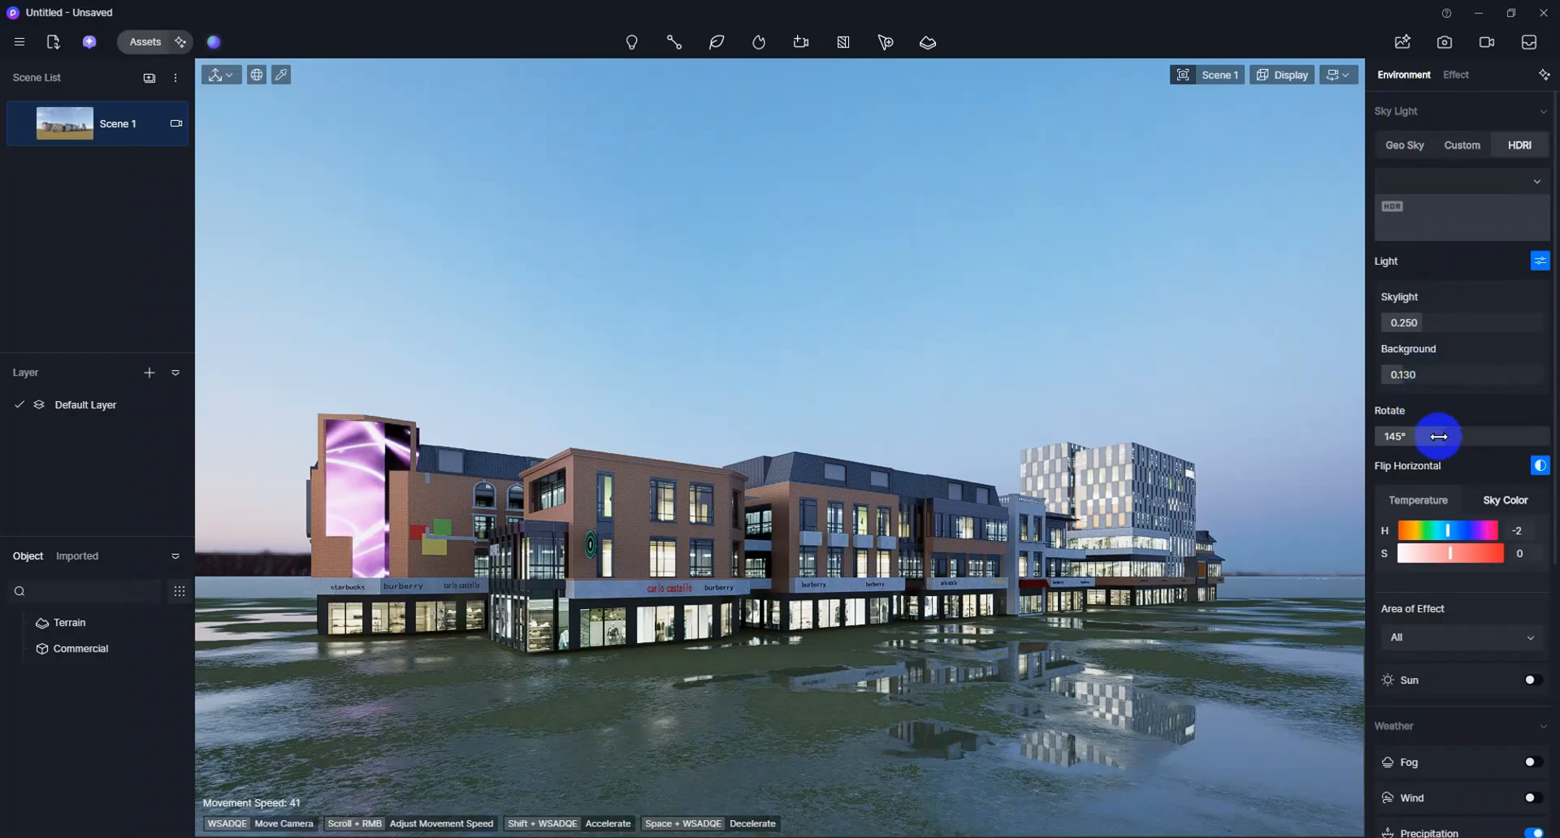
left_click_drag(1435, 436, 1504, 418)
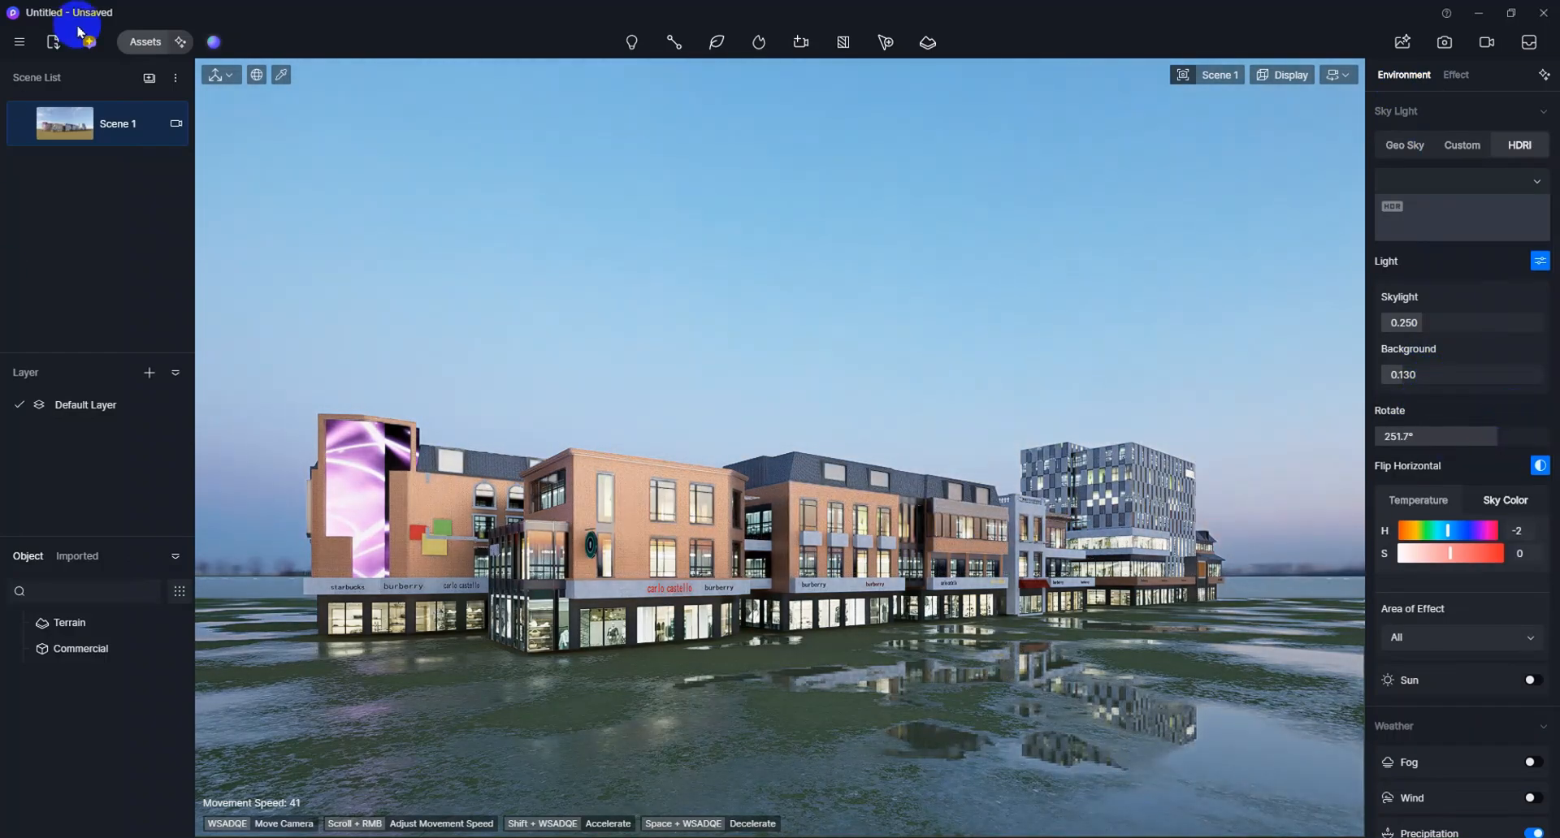
left_click(212, 72)
Step: Start a vegetation path from the online Nature Broadleaf assets using Olea europaea 14 and Citrus limon 04
left_click(146, 42)
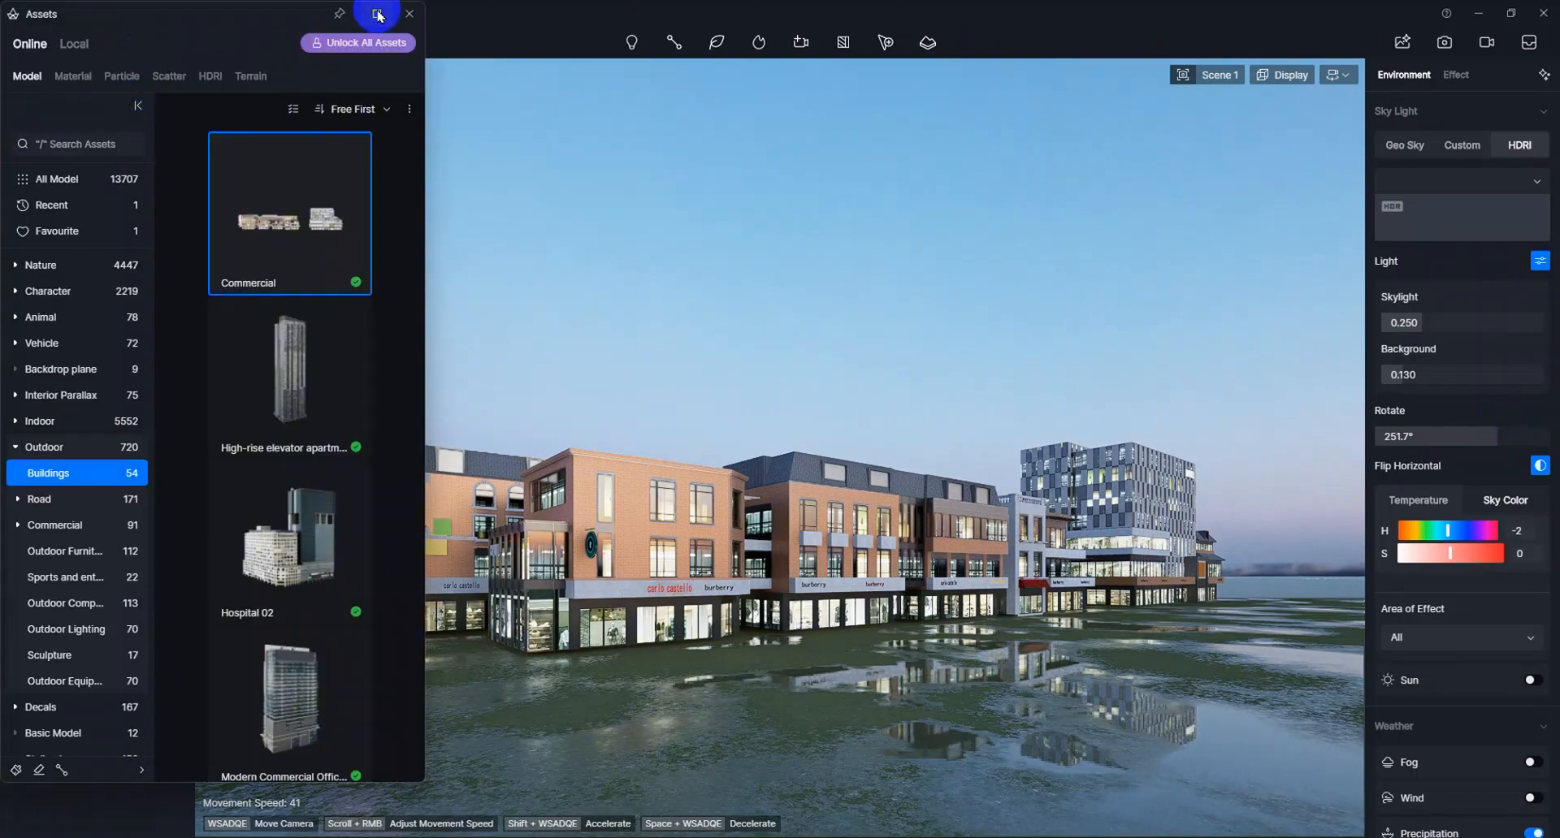
left_click(408, 14)
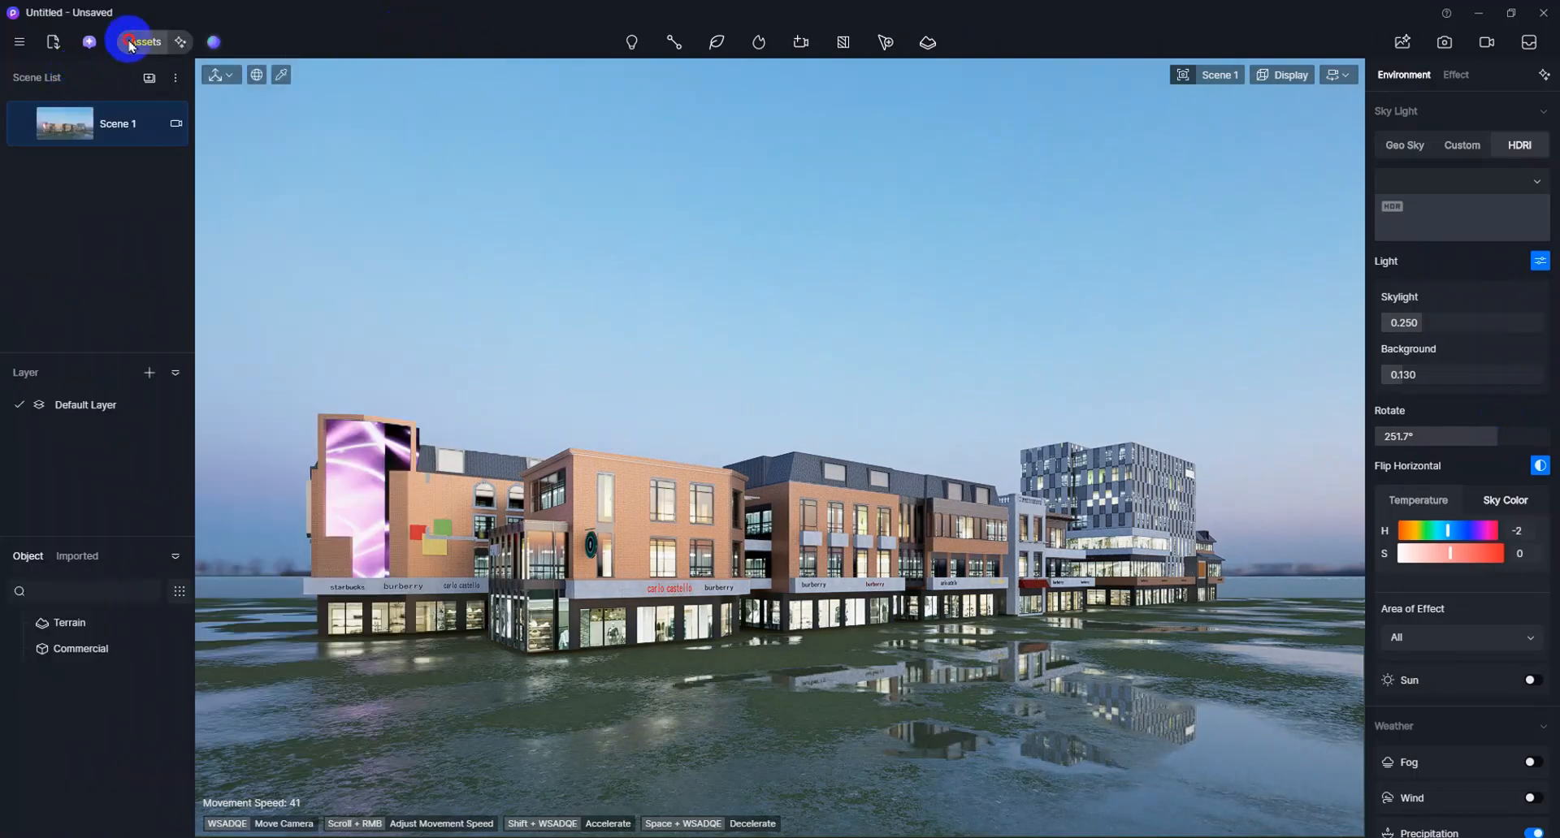
left_click(134, 46)
left_click(41, 273)
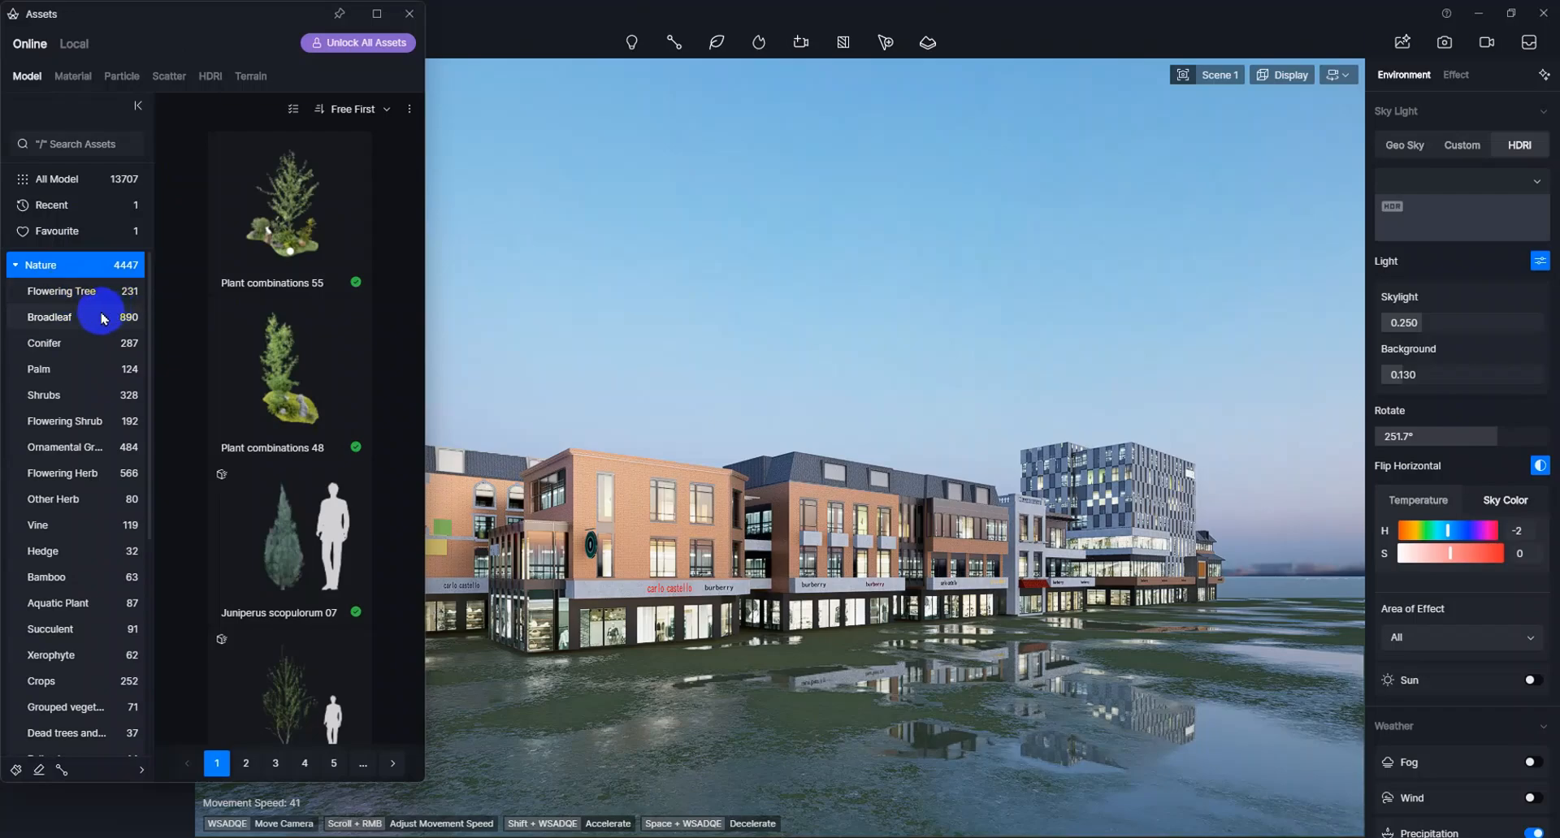
left_click(106, 319)
left_click(277, 345)
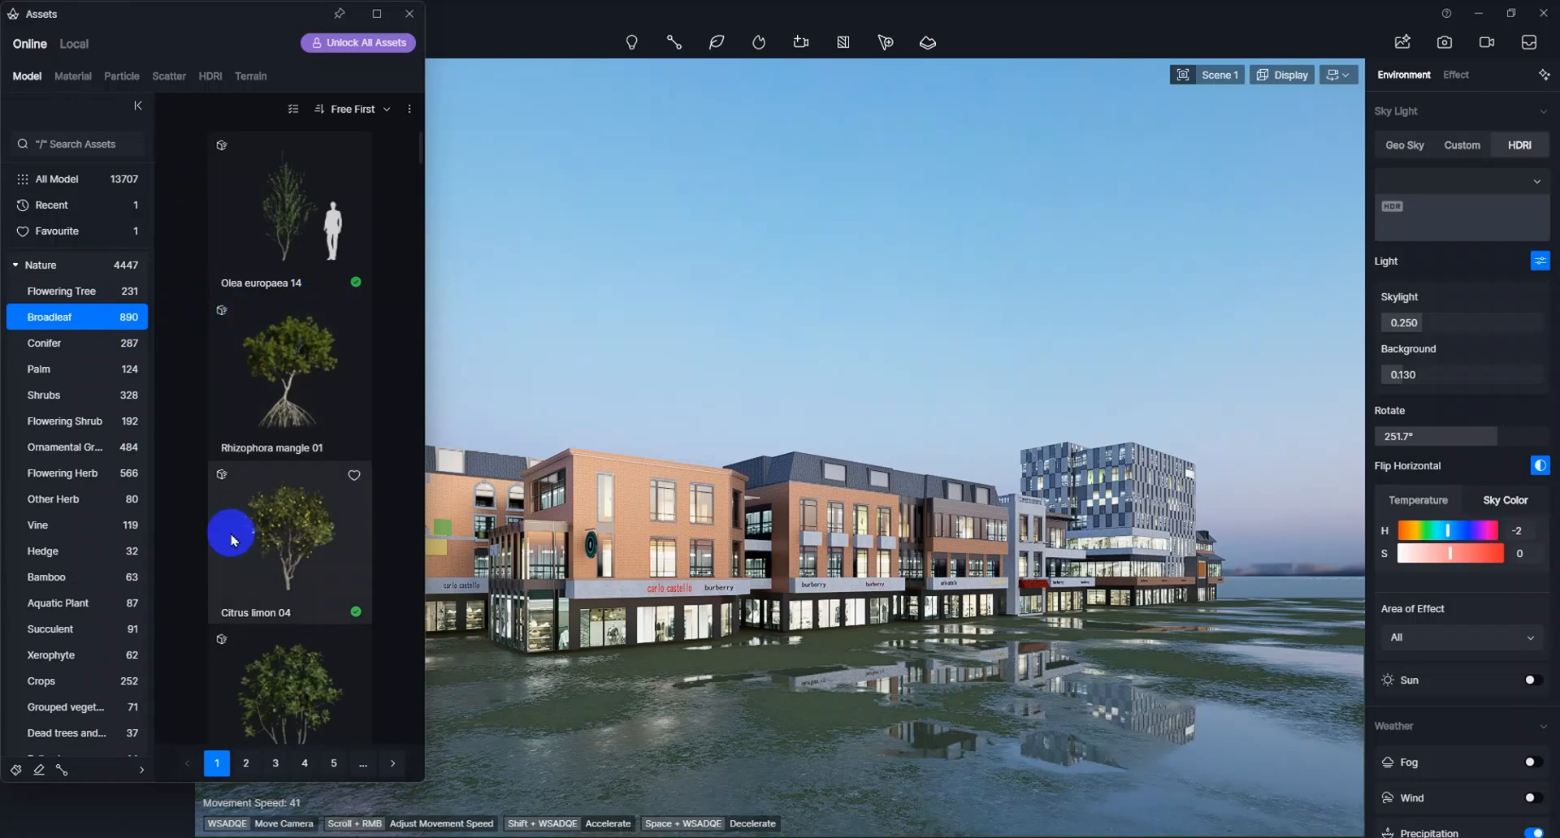
left_click(63, 767)
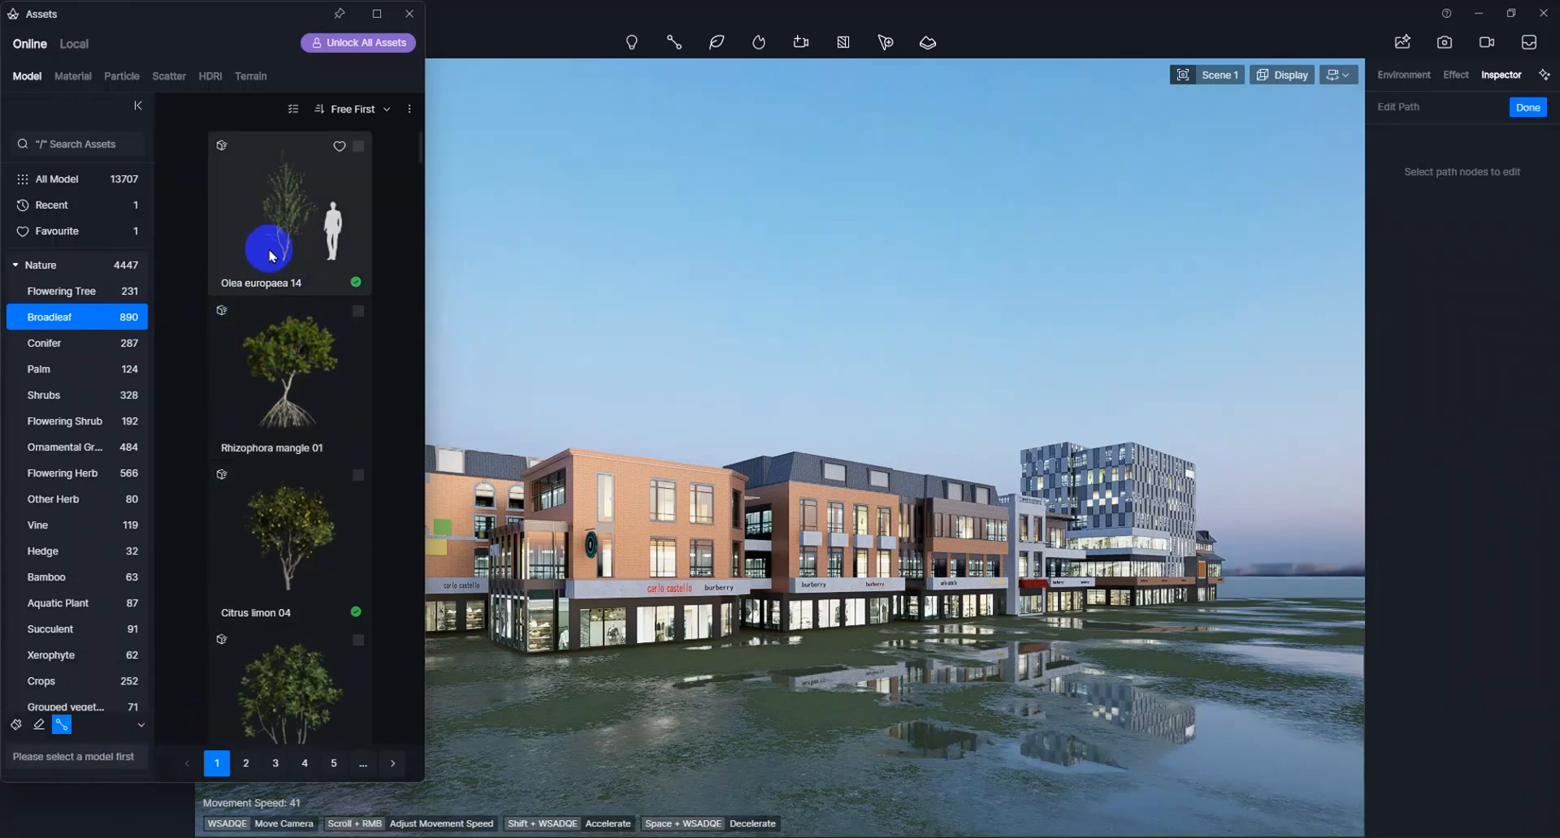
left_click(341, 260)
left_click(292, 556)
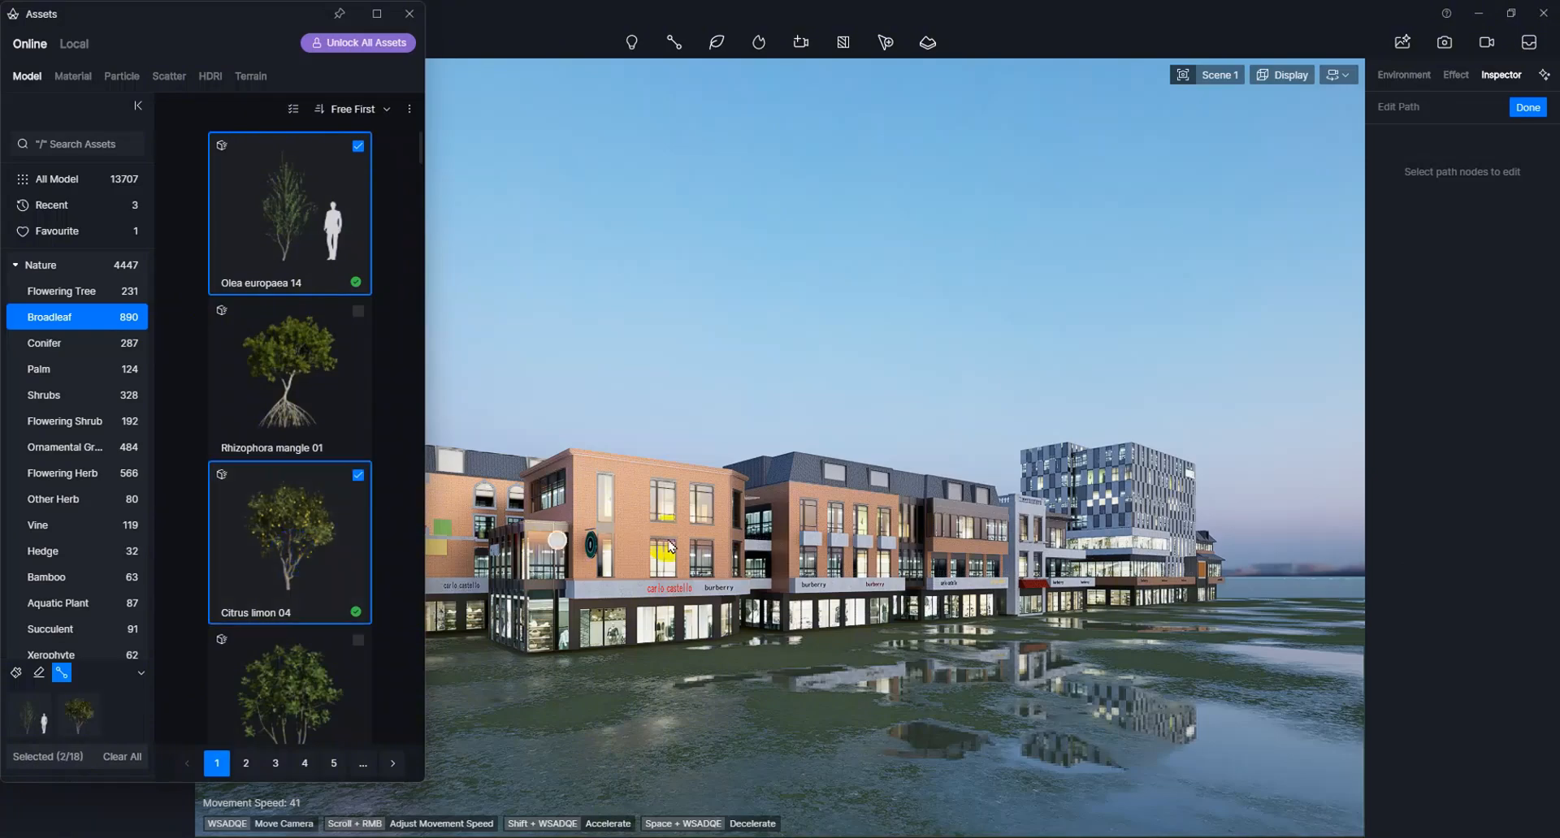
Step: Place the first vegetation path points on the terrain beside the end of the buildings with the purple screen
right_click_drag(680, 543, 631, 564)
left_click(678, 483)
key("e")
key("a")
right_click_drag(678, 485, 464, 559)
left_click(607, 699)
right_click_drag(668, 647, 602, 557)
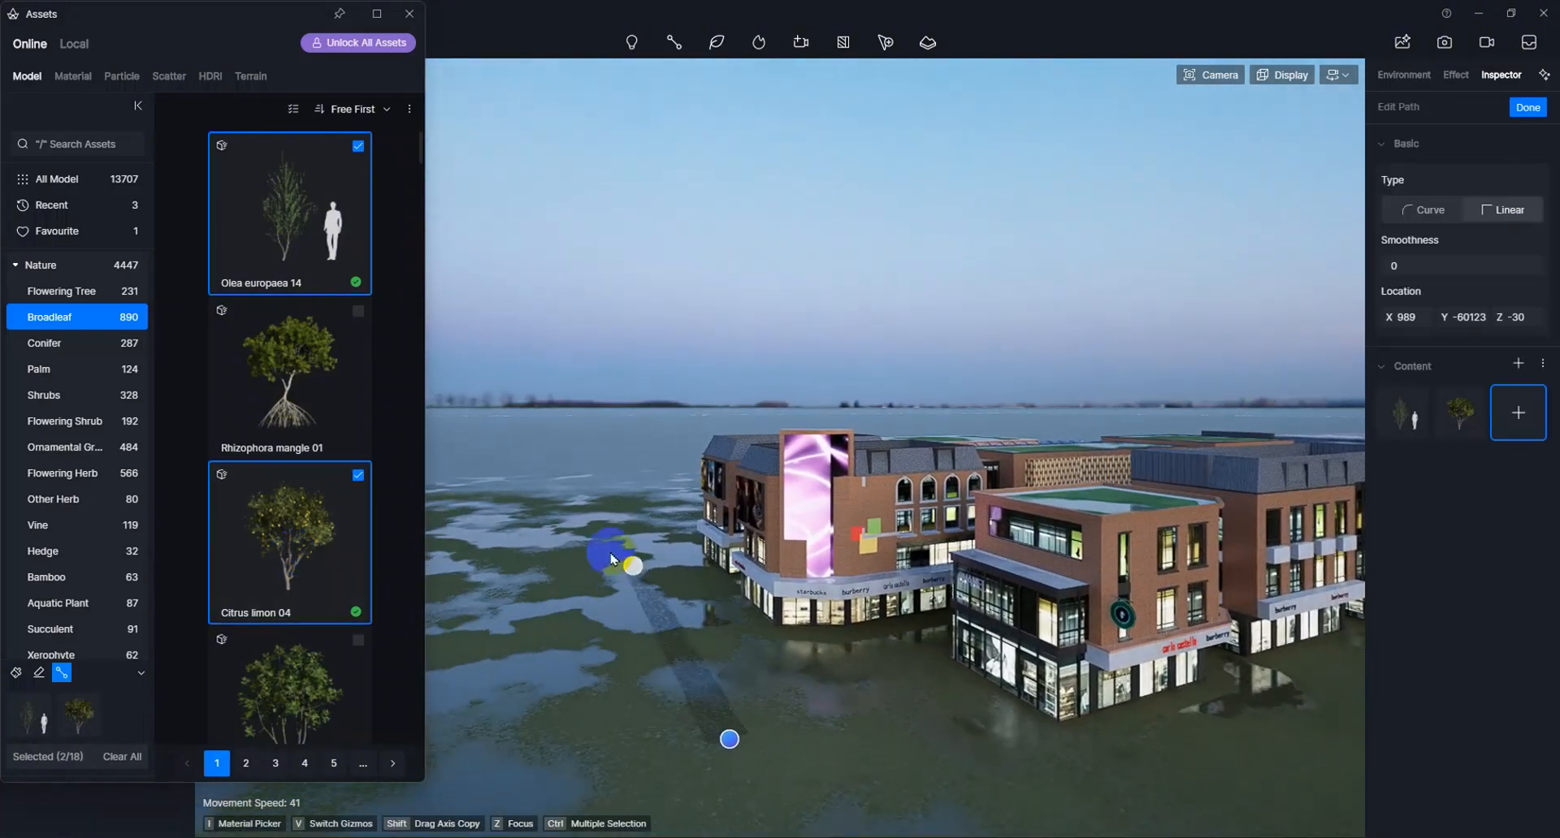
left_click(588, 526)
Step: Extend the linear vegetation path around the back, far end and front of the commercial buildings and finish it
key("e")
right_click_drag(633, 501, 888, 355)
key("e")
left_click(961, 452)
right_click_drag(957, 463, 1064, 541)
key("d")
left_click(894, 502)
left_click(1055, 571)
key("s")
right_click_drag(968, 591, 881, 580)
left_click(833, 615)
left_click(409, 14)
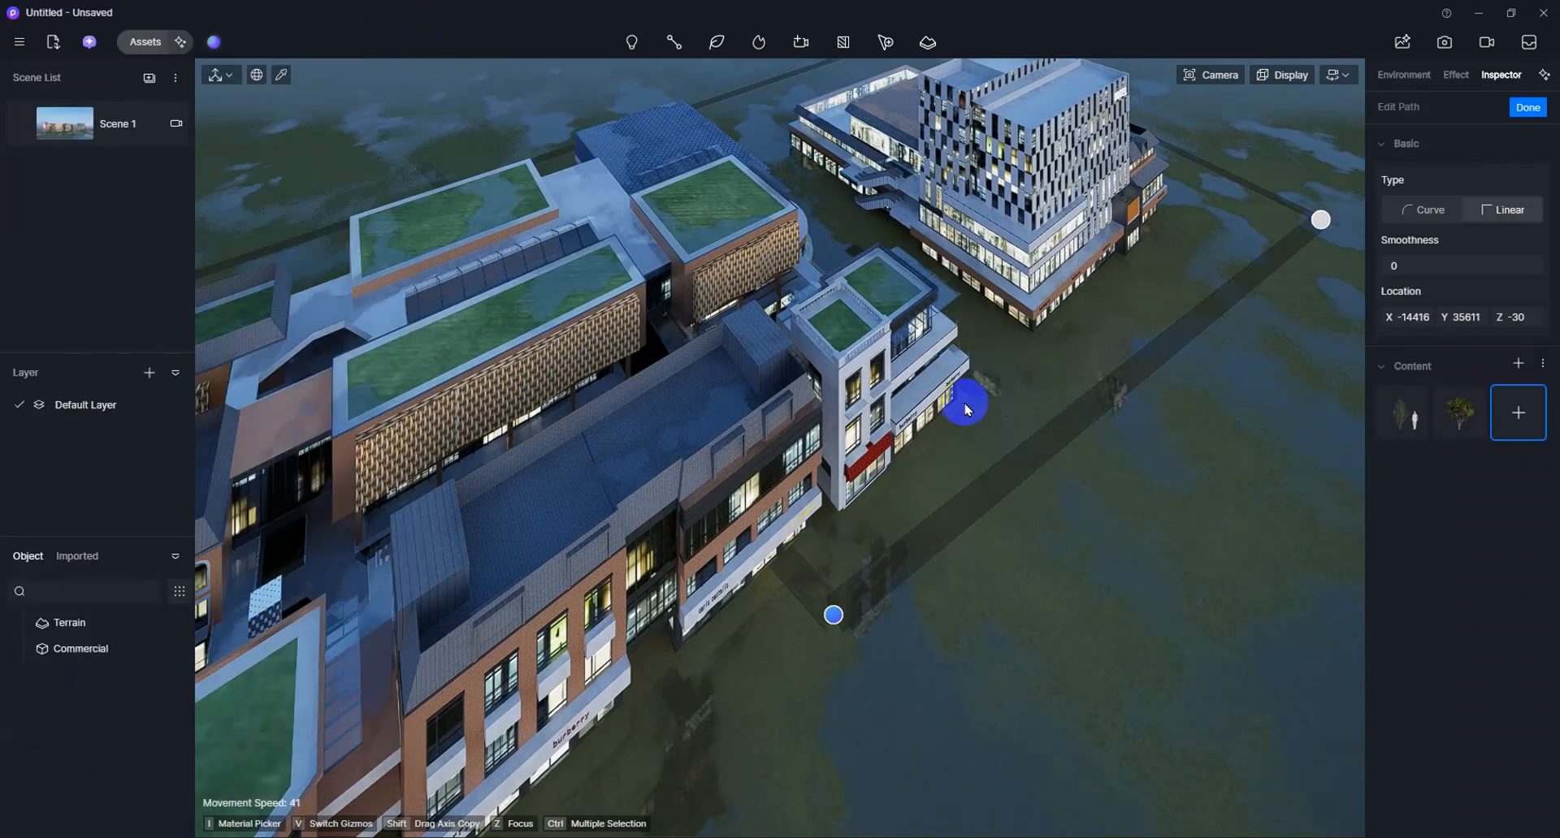
left_click(1531, 112)
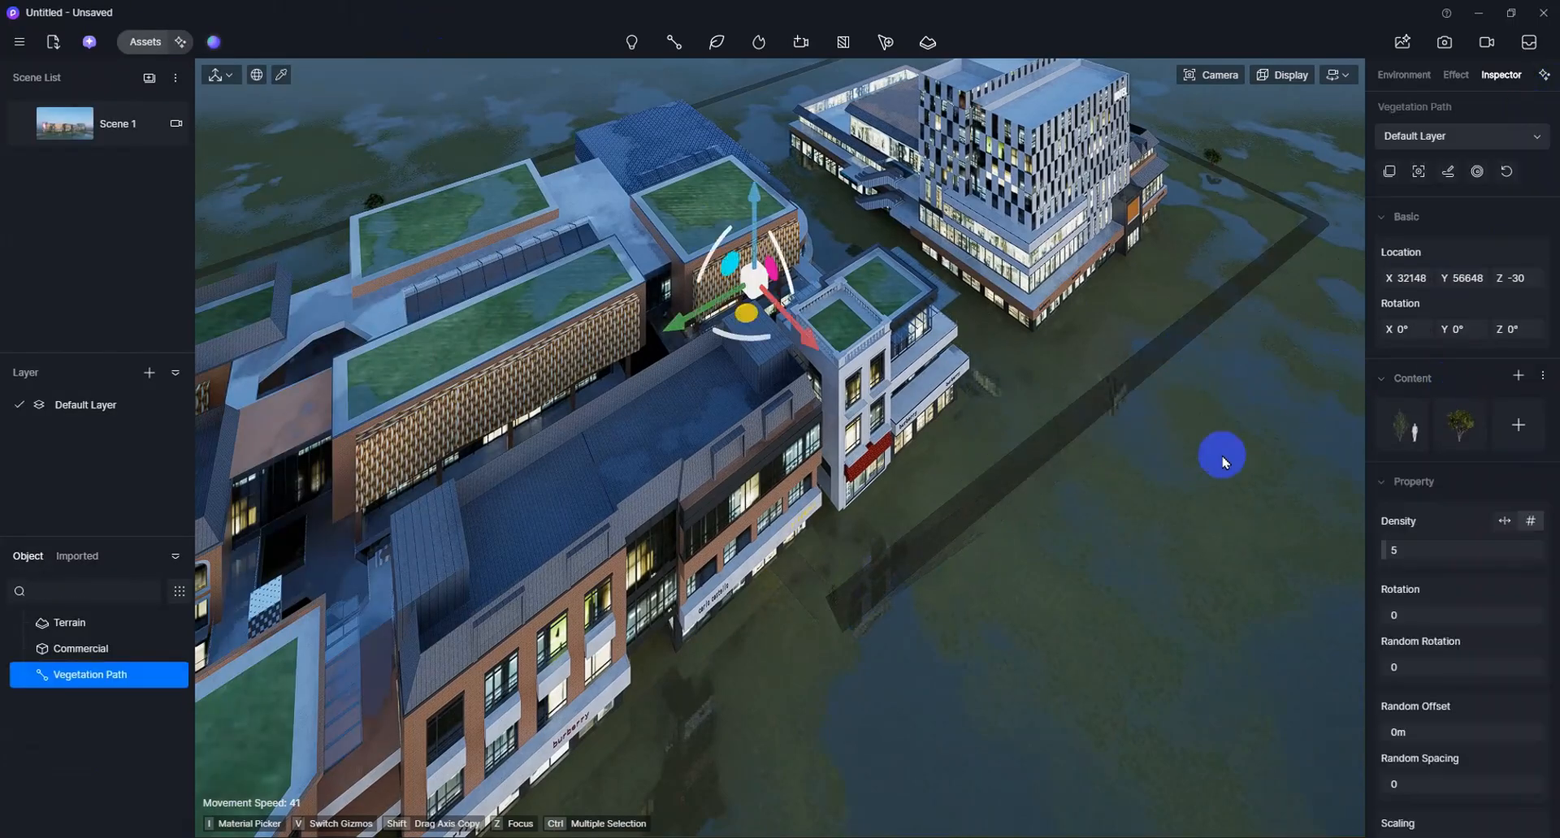
Step: Bring the buildings' front back into view and set the vegetation path's density to 56
key("z")
key("s")
right_click_drag(832, 576, 805, 551)
left_click_drag(1409, 550, 1498, 549)
Step: Set the vegetation path's scaling to 1.94, random spacing to 0.16, random rotation to 0.33 and rotation to 164, and return to Scene 1
scroll(1420, 731, "down", 2)
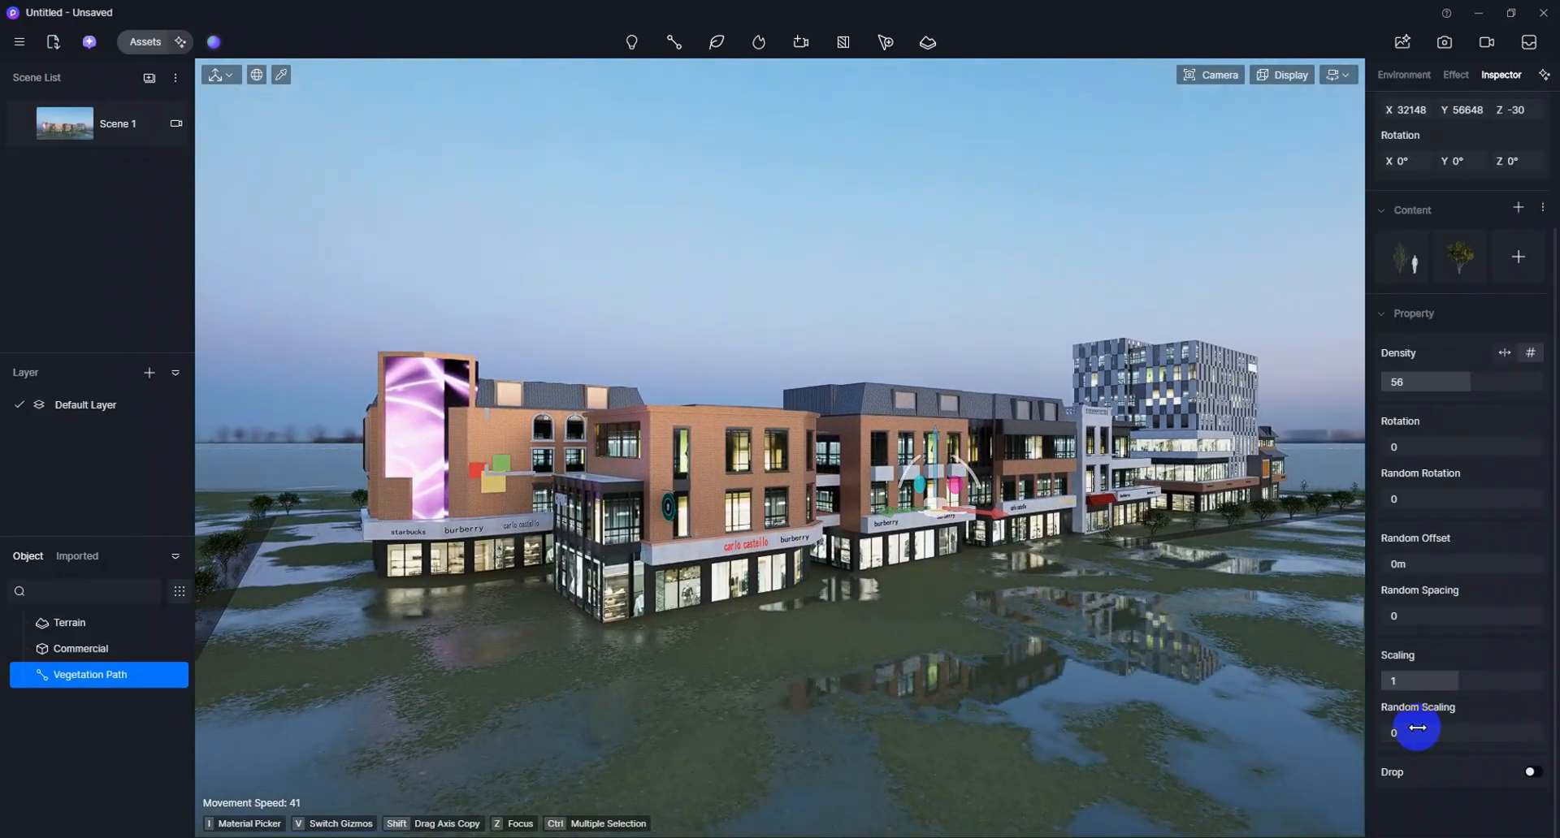
left_click_drag(1450, 678, 1533, 678)
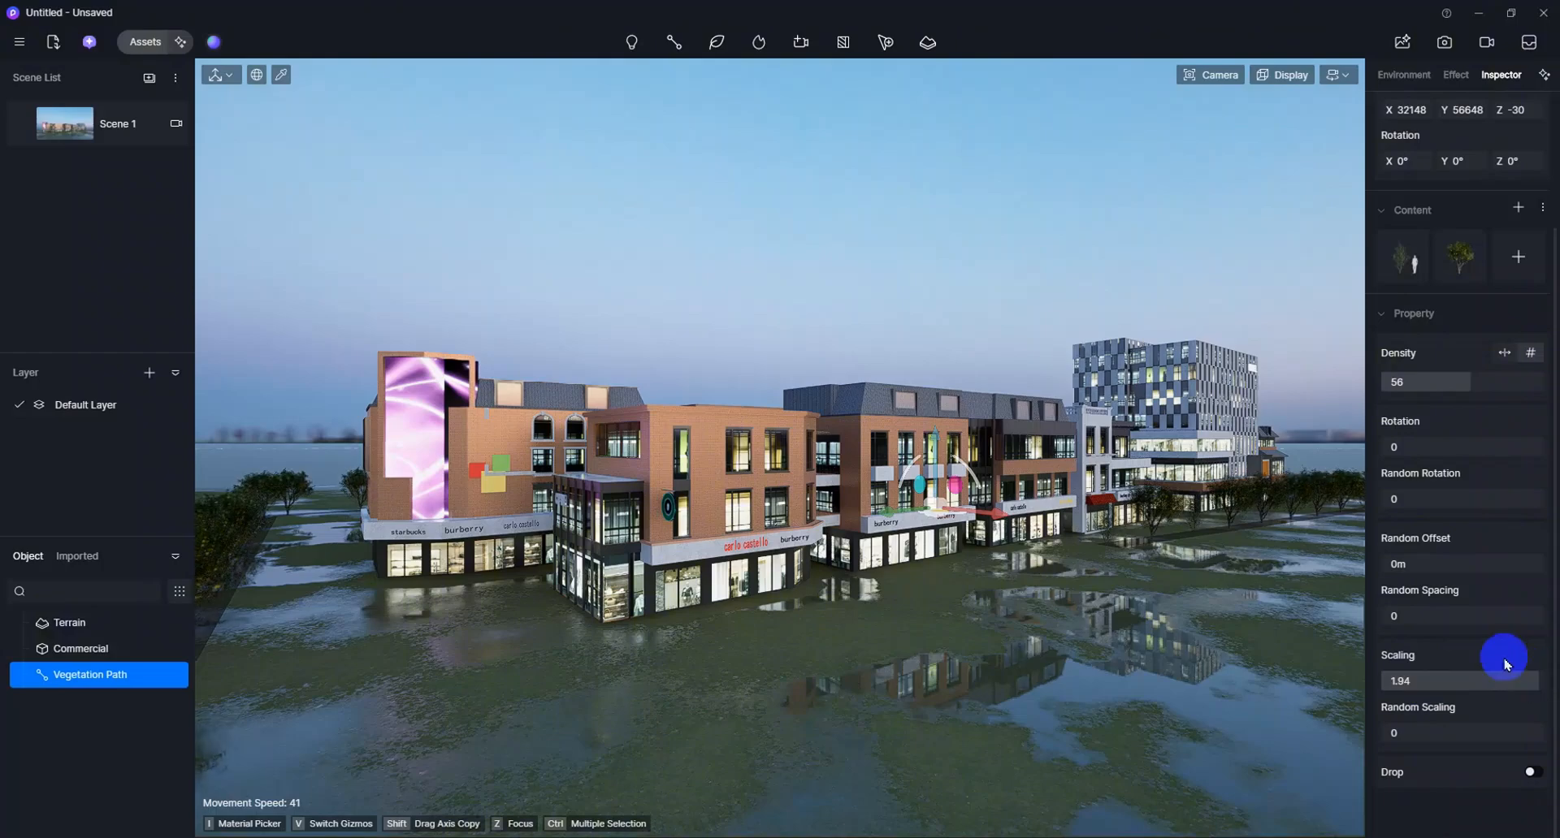
left_click_drag(1408, 611, 1414, 611)
left_click_drag(1412, 499, 1434, 499)
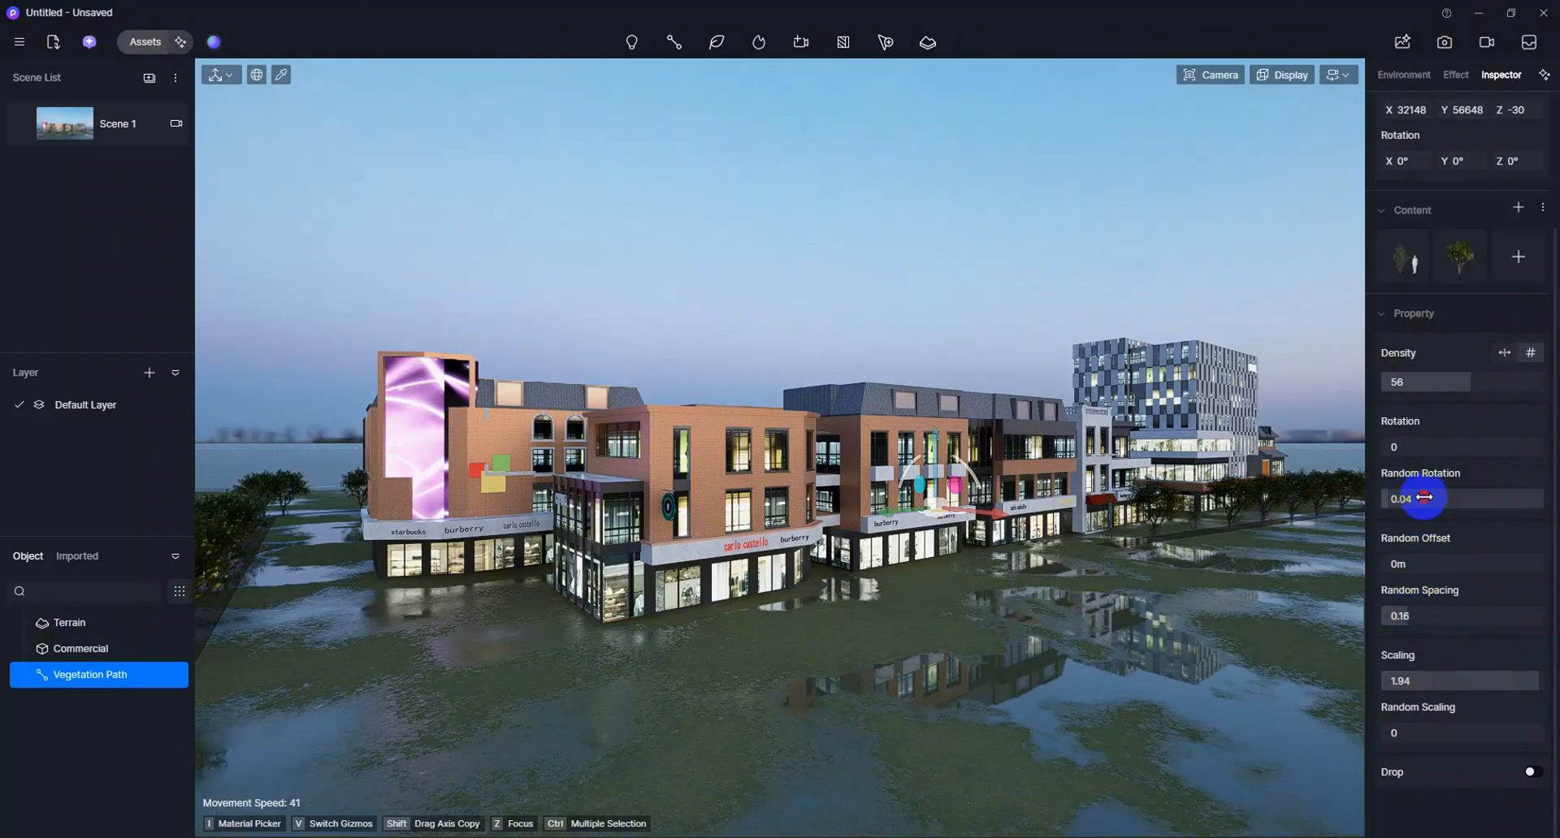
left_click_drag(1414, 447, 1497, 446)
left_click(63, 110)
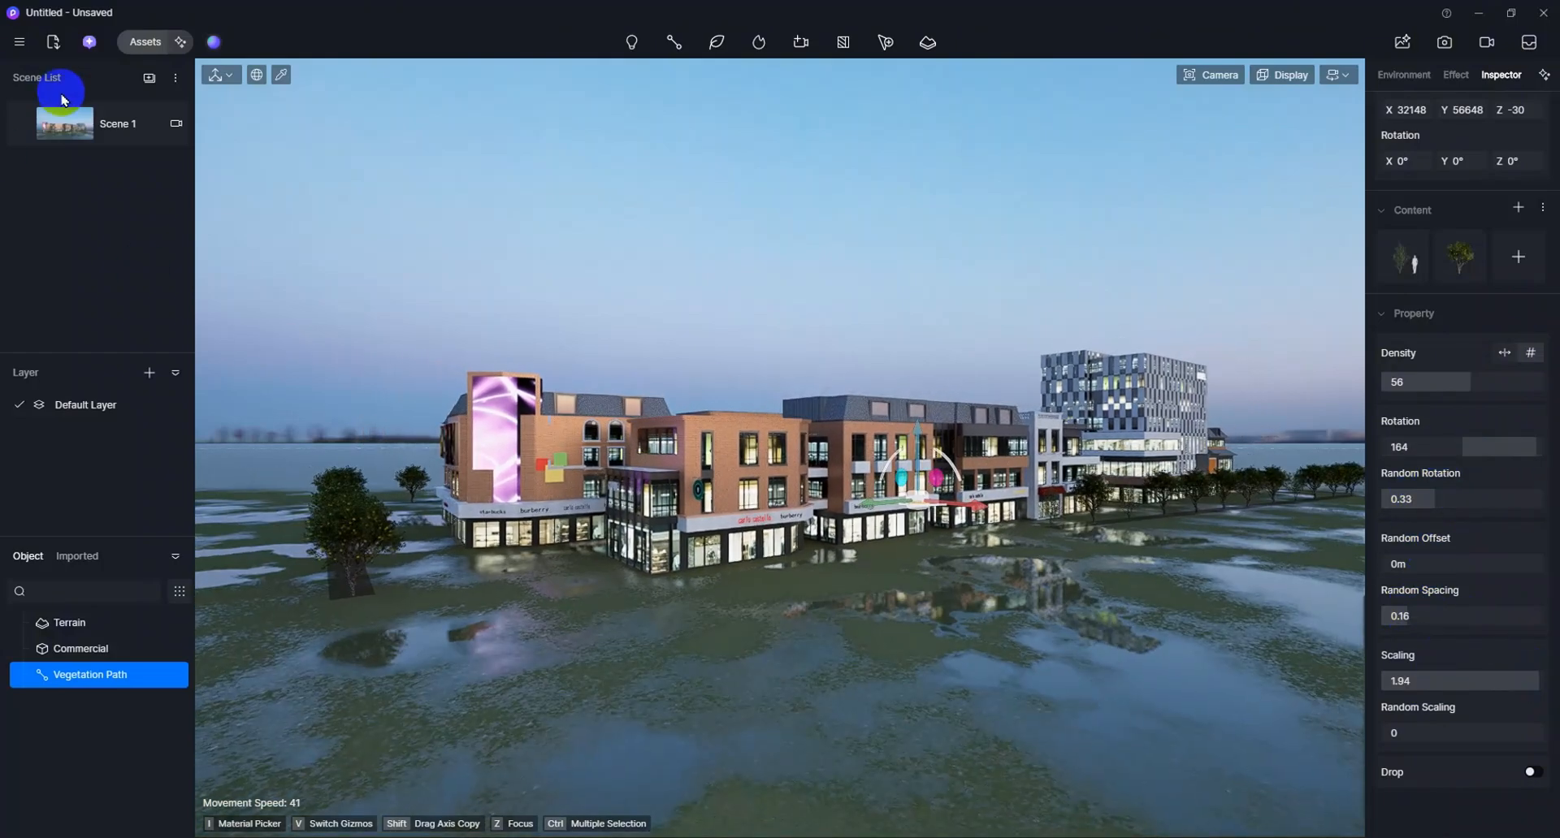
Step: Check the account's plan and AI creation count, and close the account details
left_click(19, 41)
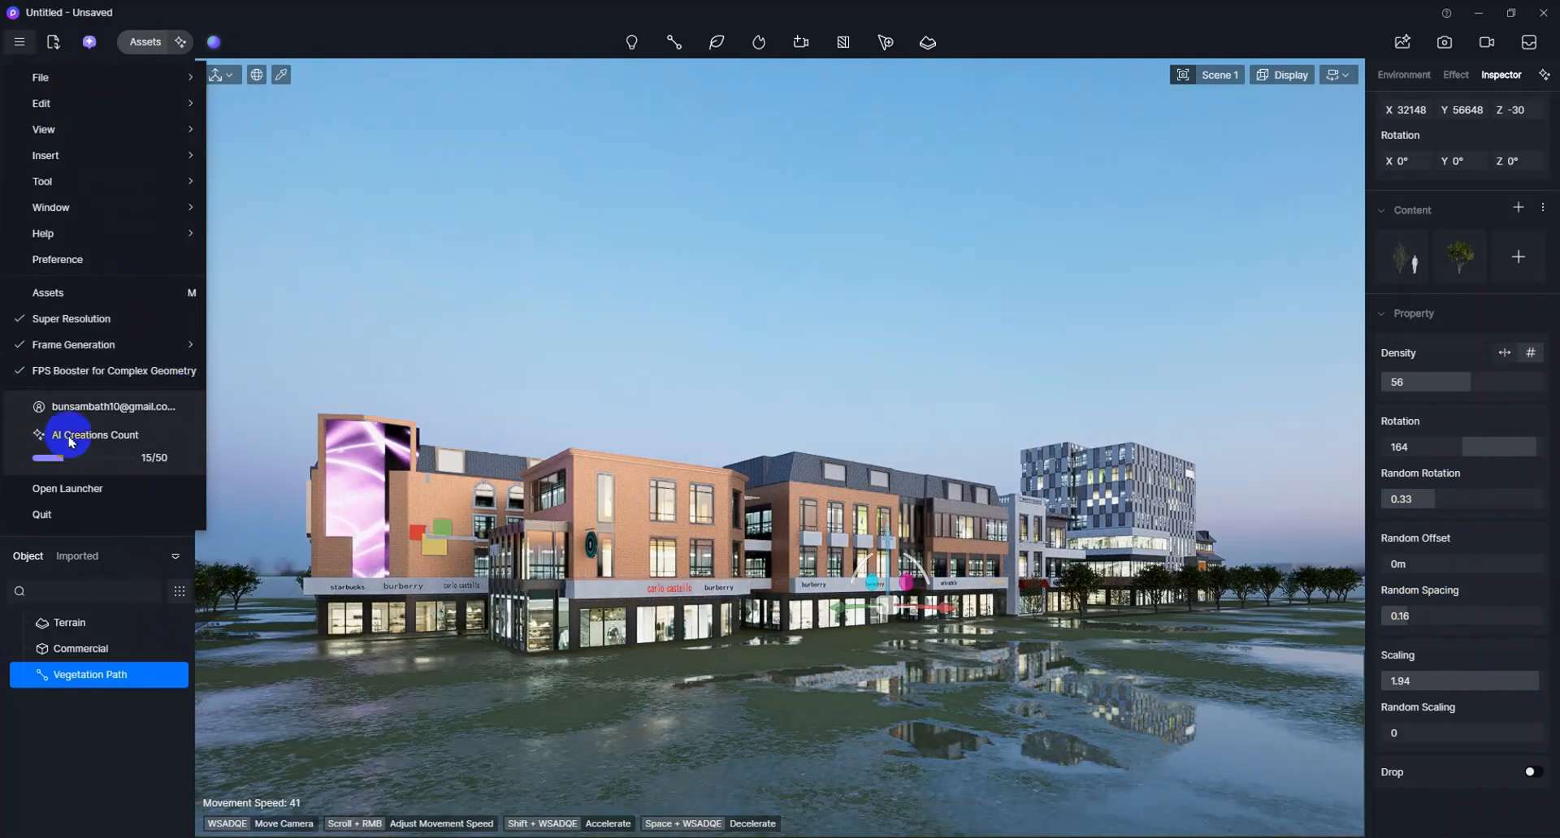
left_click(138, 408)
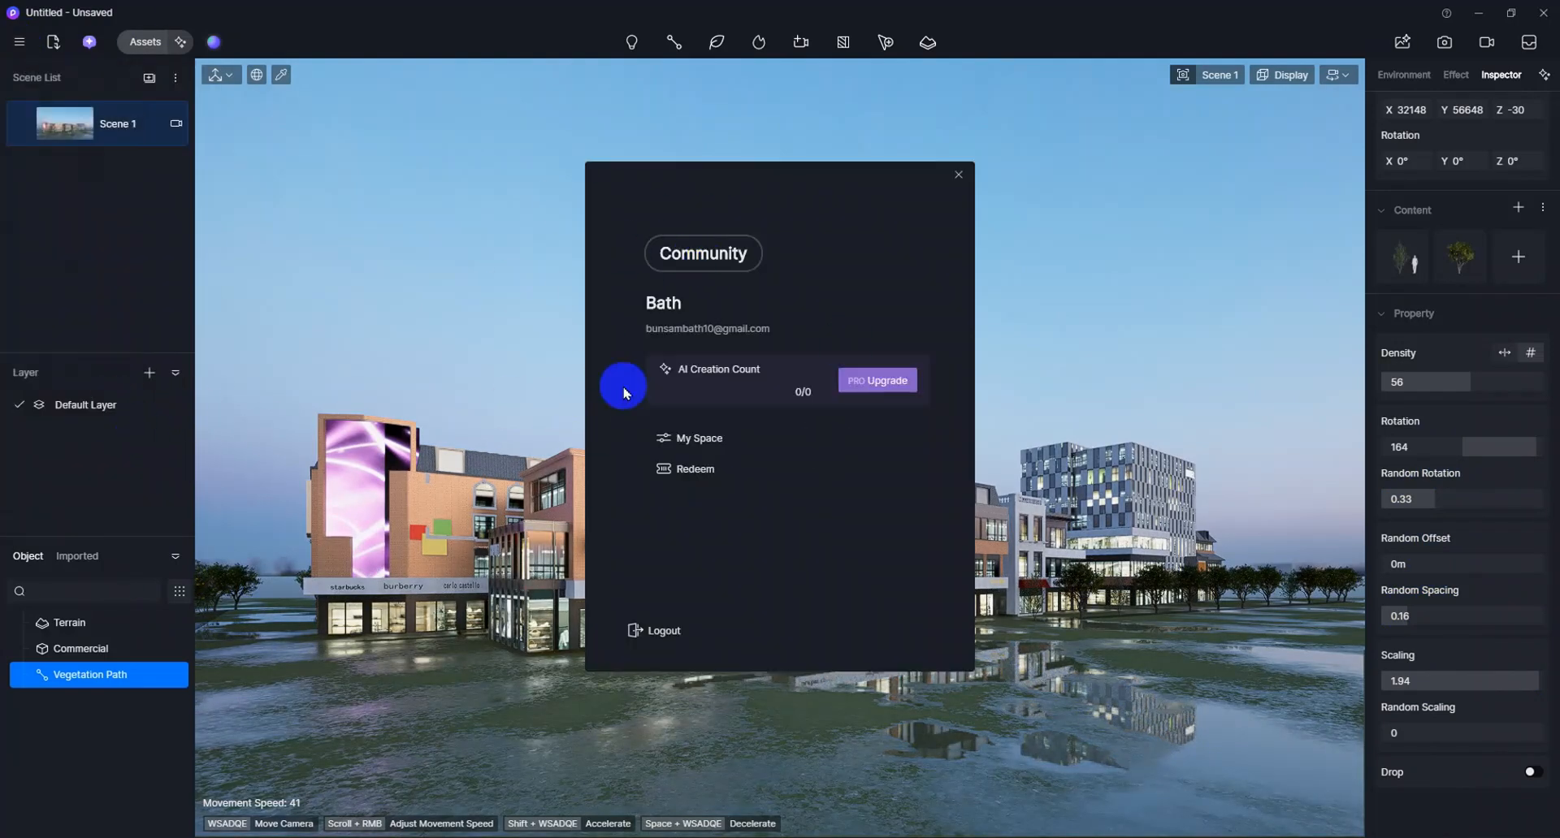
left_click(959, 174)
Step: View the management options for the "Night Clear sky" preset in the Studio library and close the library
left_click(213, 42)
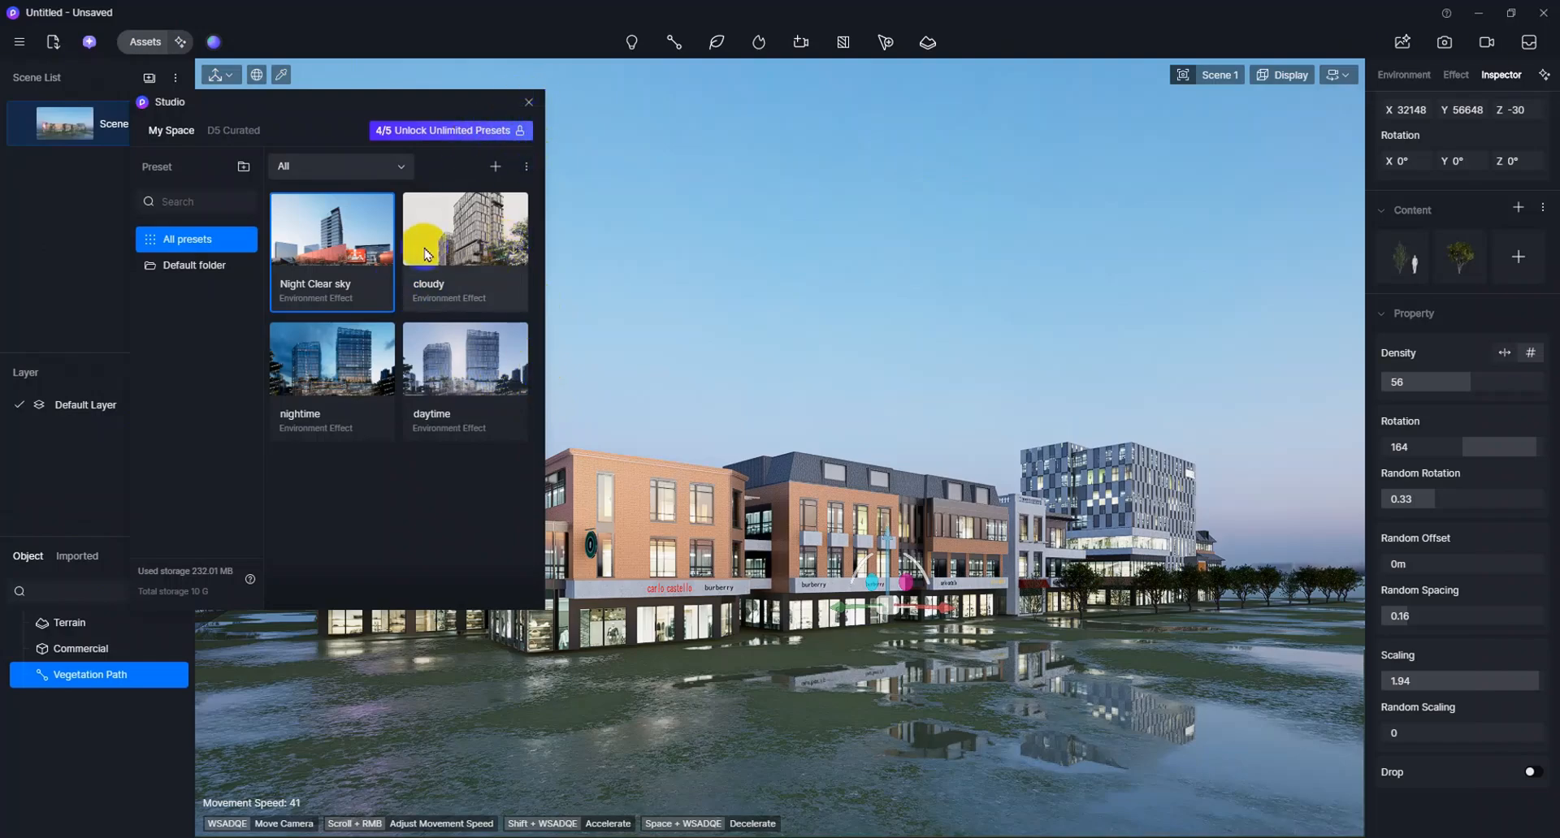
right_click(372, 250)
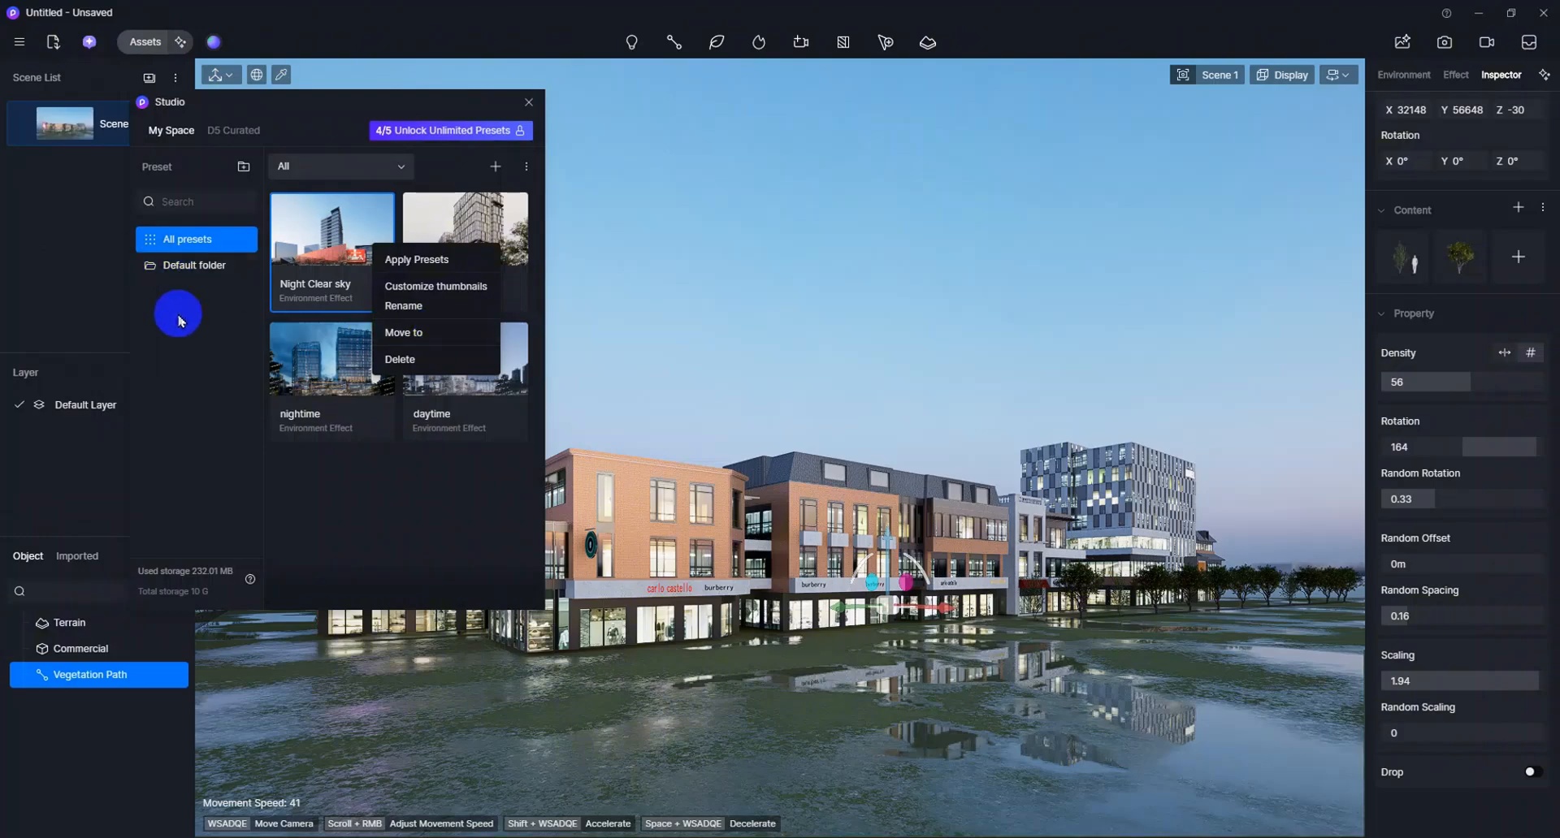
left_click(433, 524)
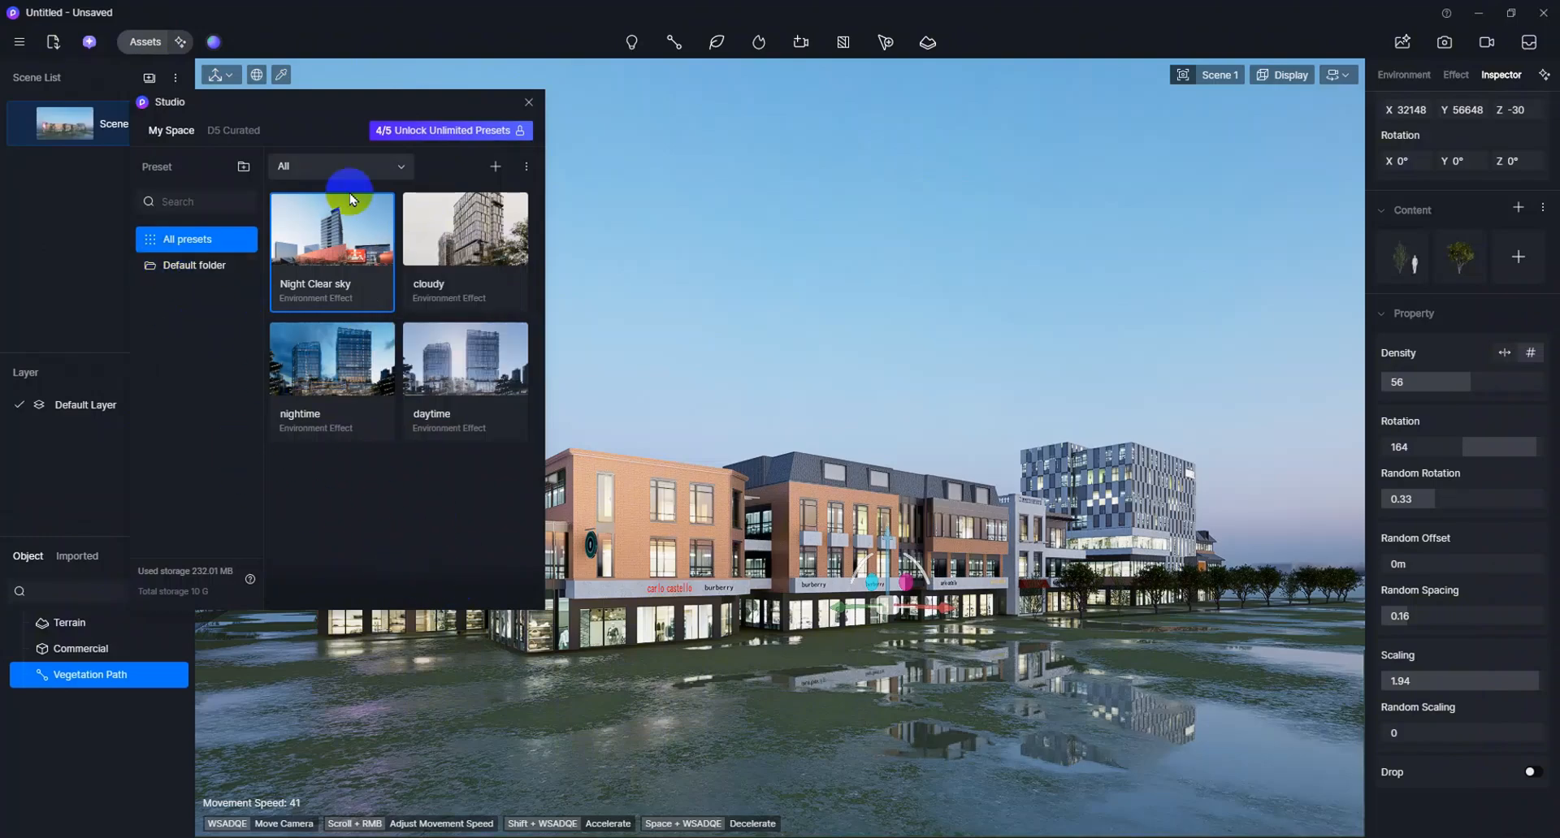
left_click(529, 101)
Step: Restore the Scene 1 view and deselect the vegetation path
right_click_drag(515, 362, 414, 424)
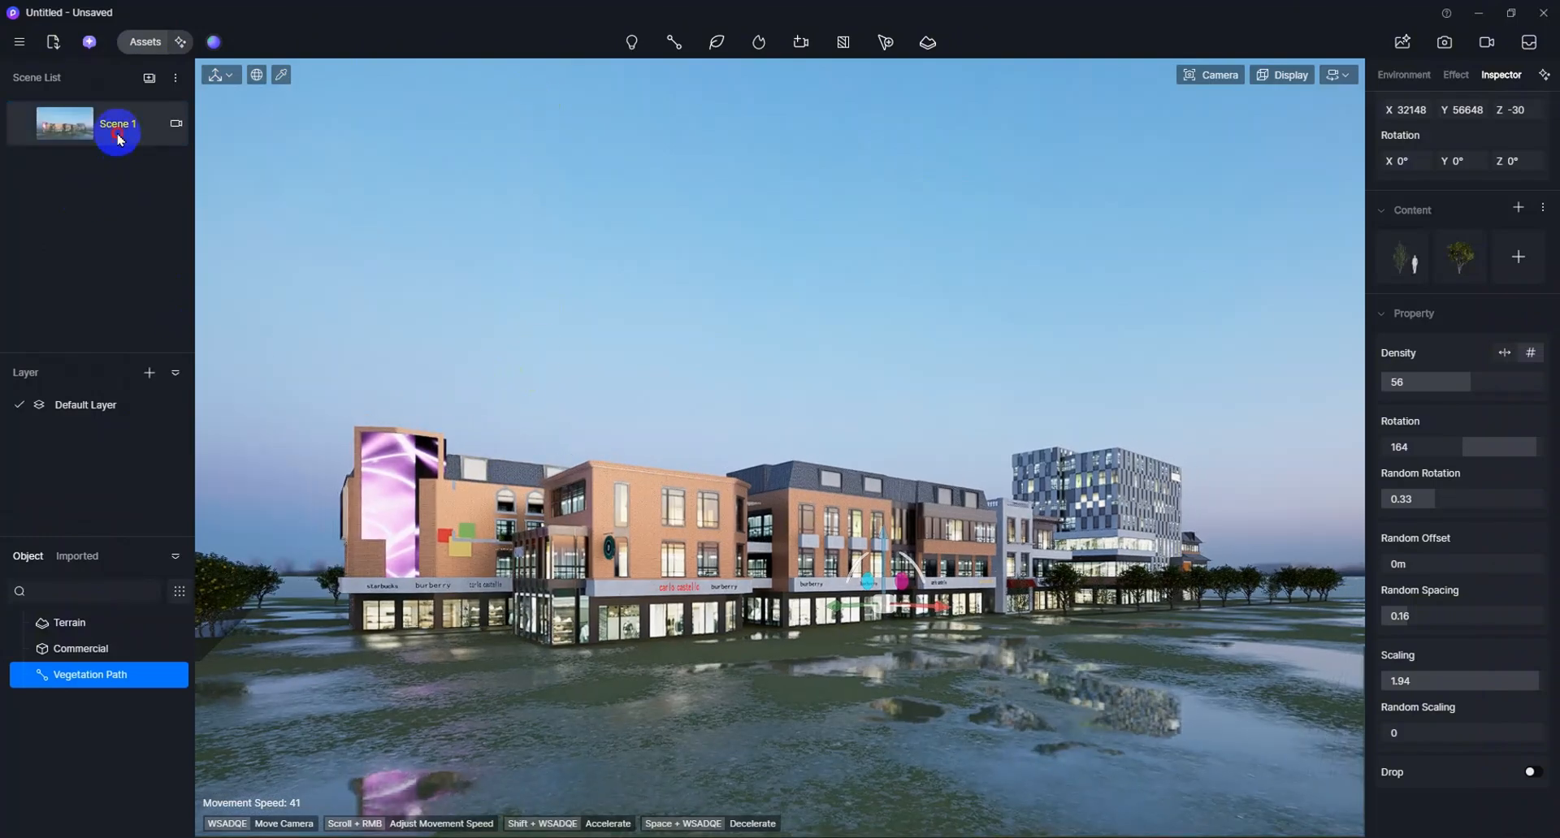
left_click(115, 139)
left_click(663, 341)
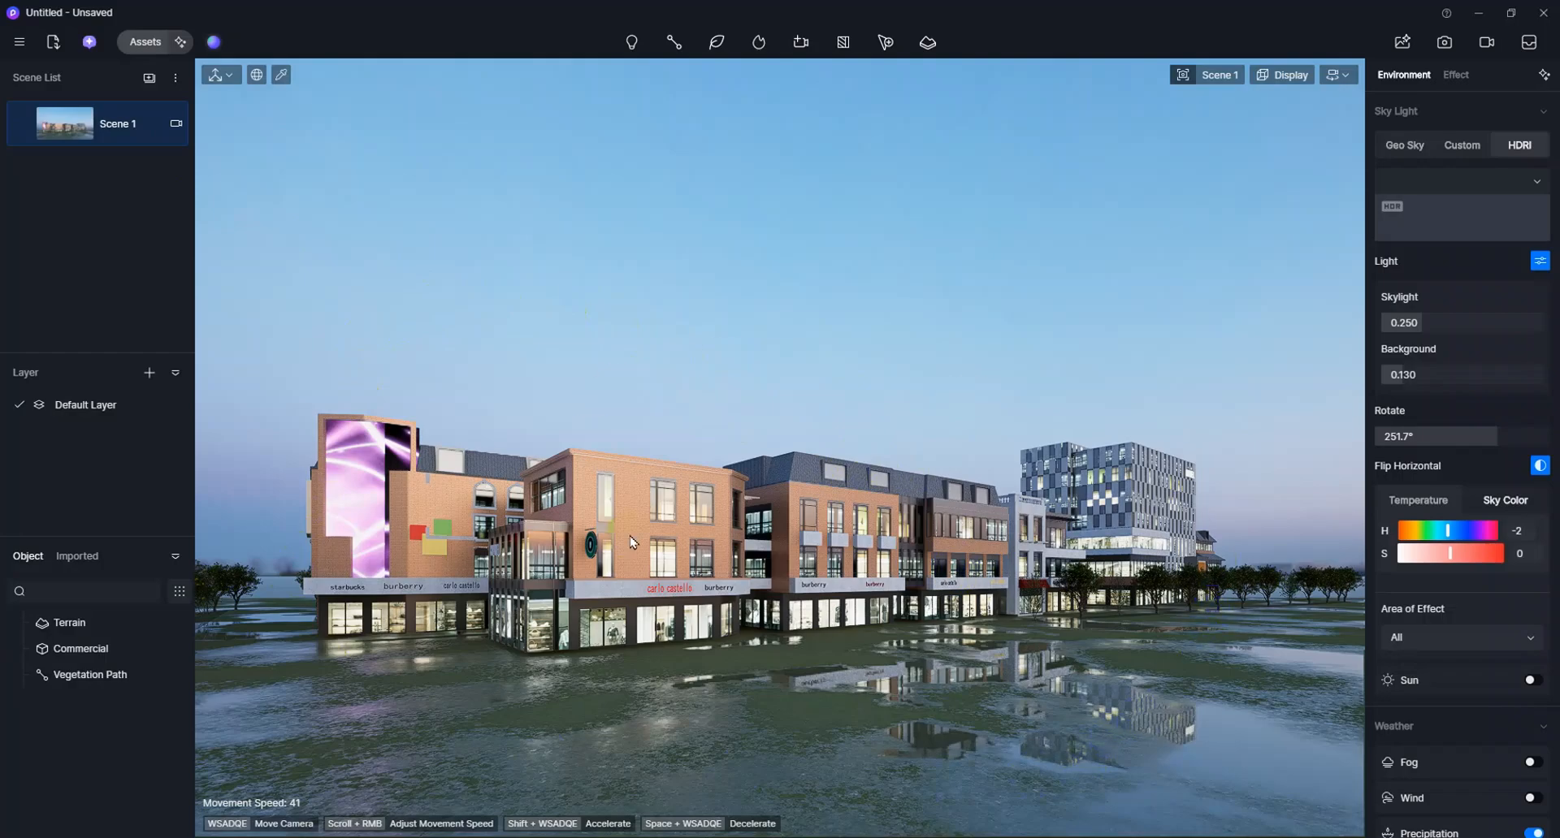
Step: Apply the "nightime" preset from the Studio library to the project
left_click(212, 43)
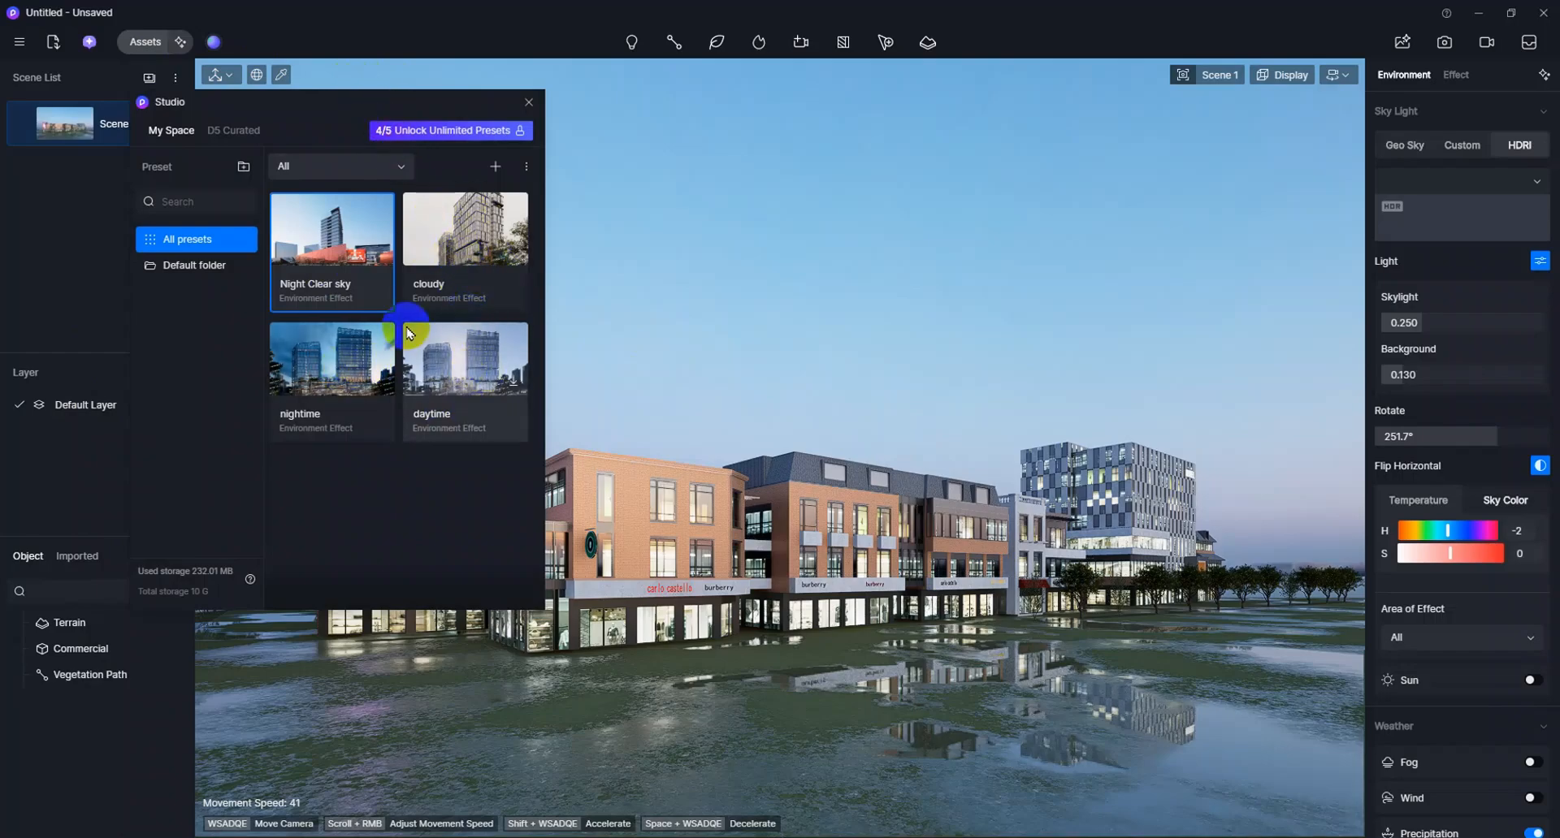
left_click(342, 361)
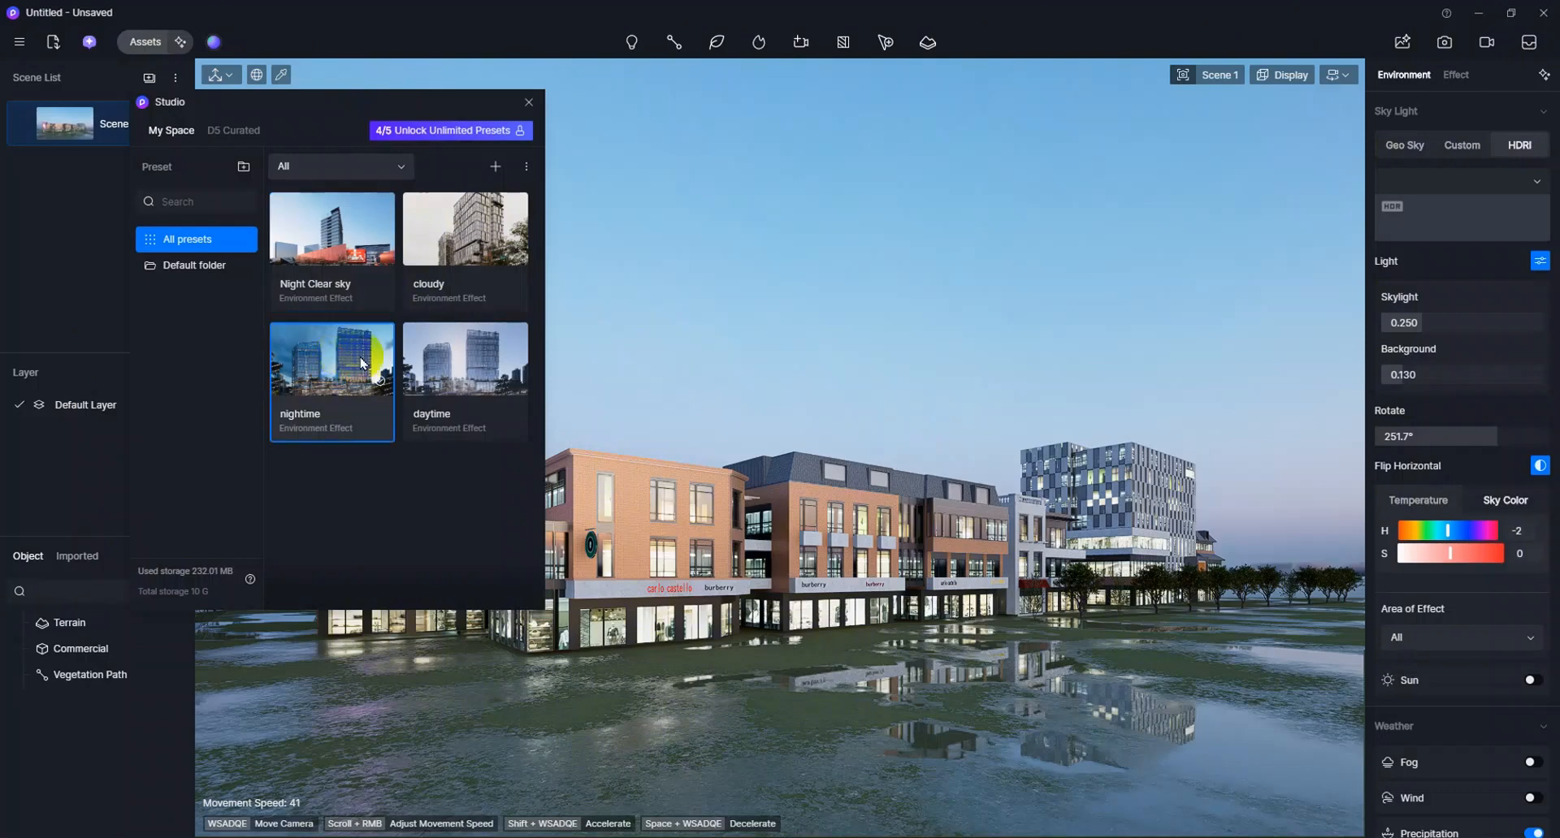
left_click_drag(383, 100, 407, 119)
left_click(347, 361)
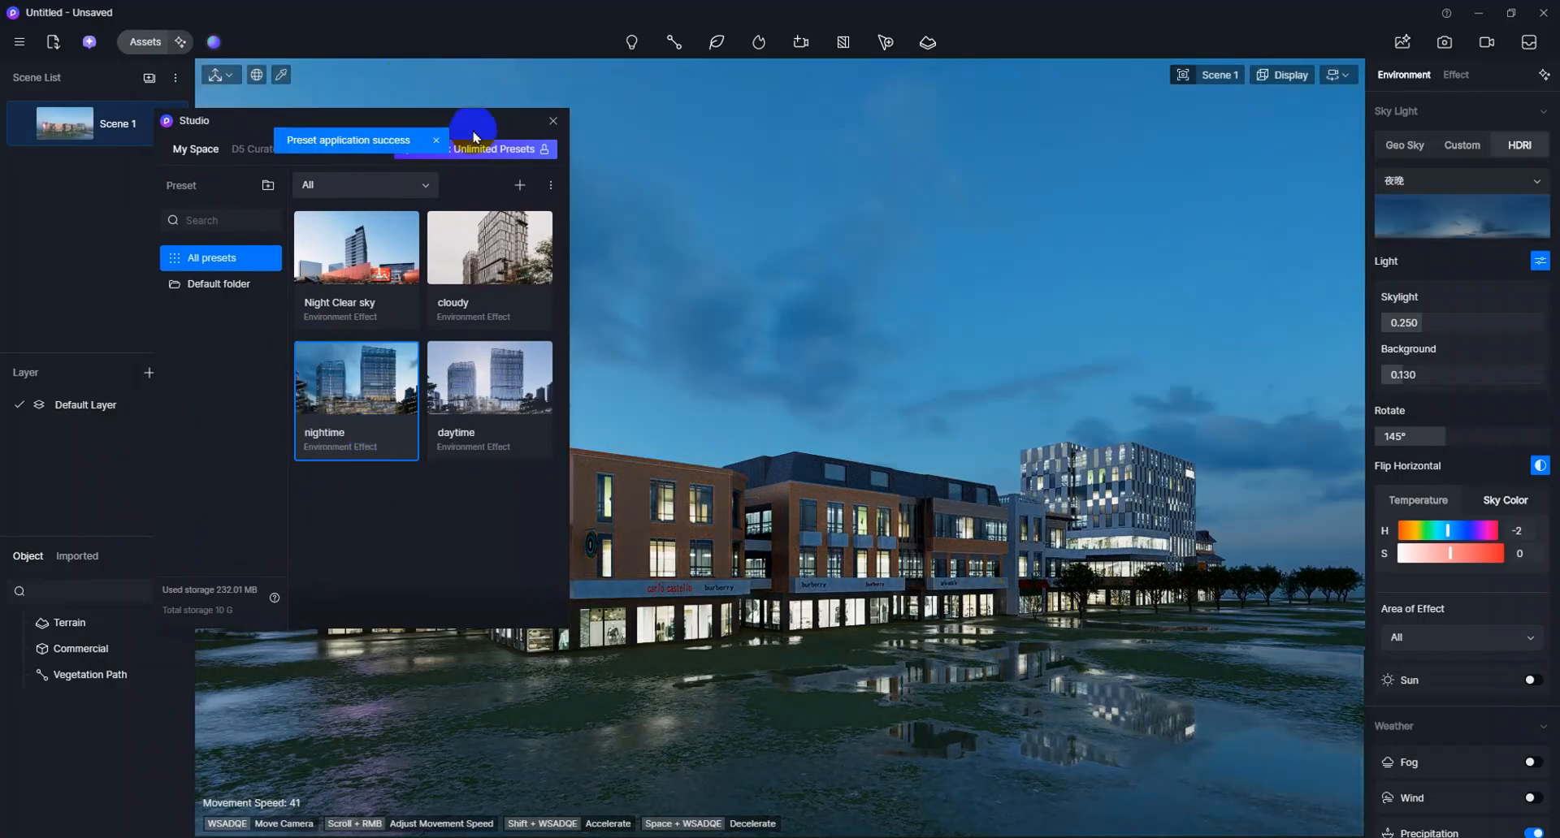
Step: Move the preset library clear of the scene list and save the current night look as Scene 2
left_click_drag(475, 136, 642, 356)
left_click(148, 77)
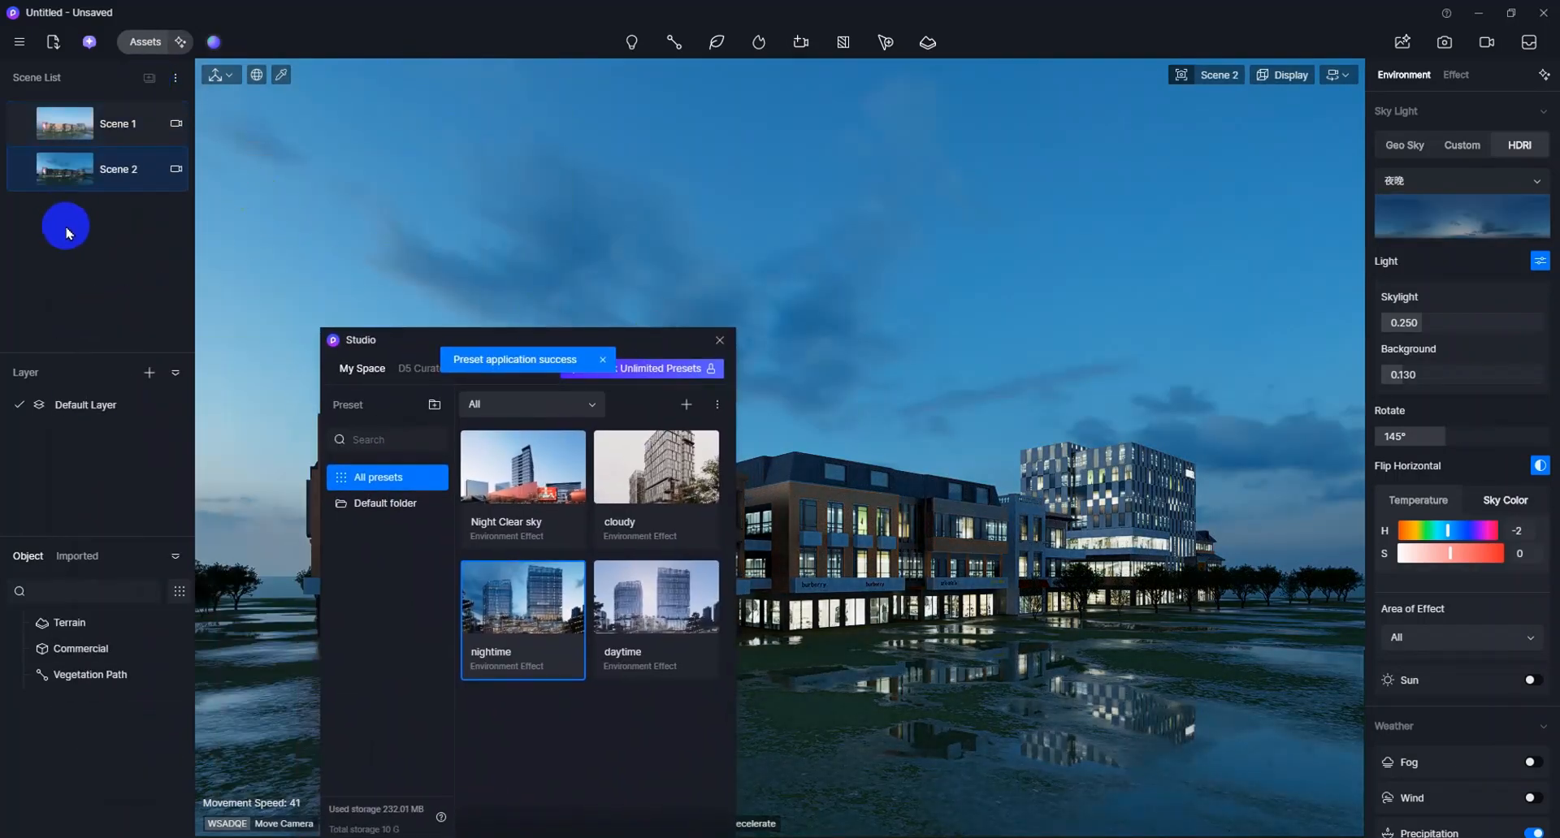
left_click(710, 508)
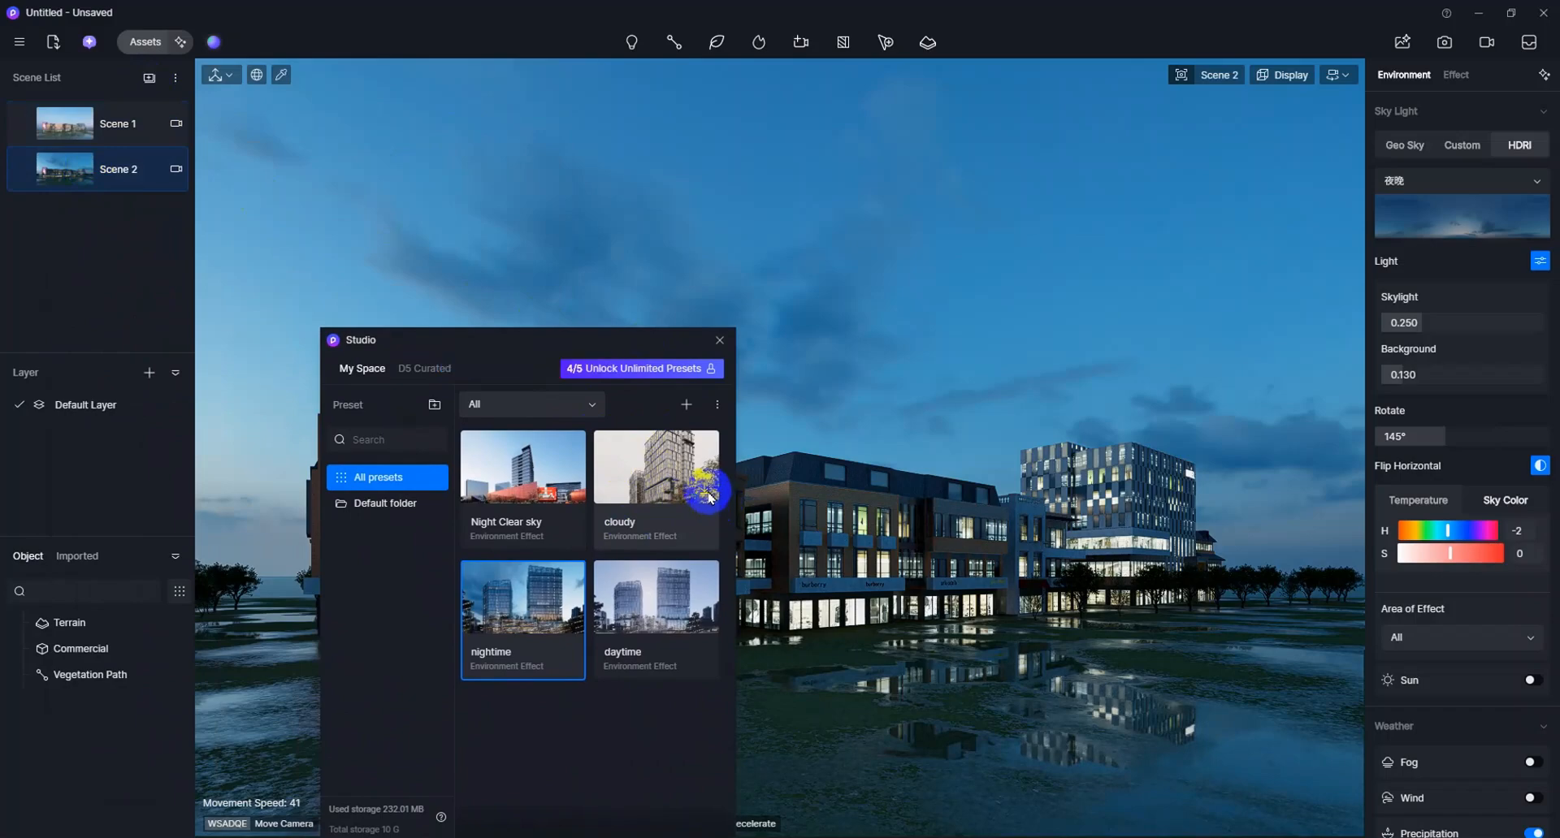
Step: Apply the "cloudy" preset from the Studio library, close the library, and save the overcast look as Scene 3
left_click_drag(546, 338, 389, 170)
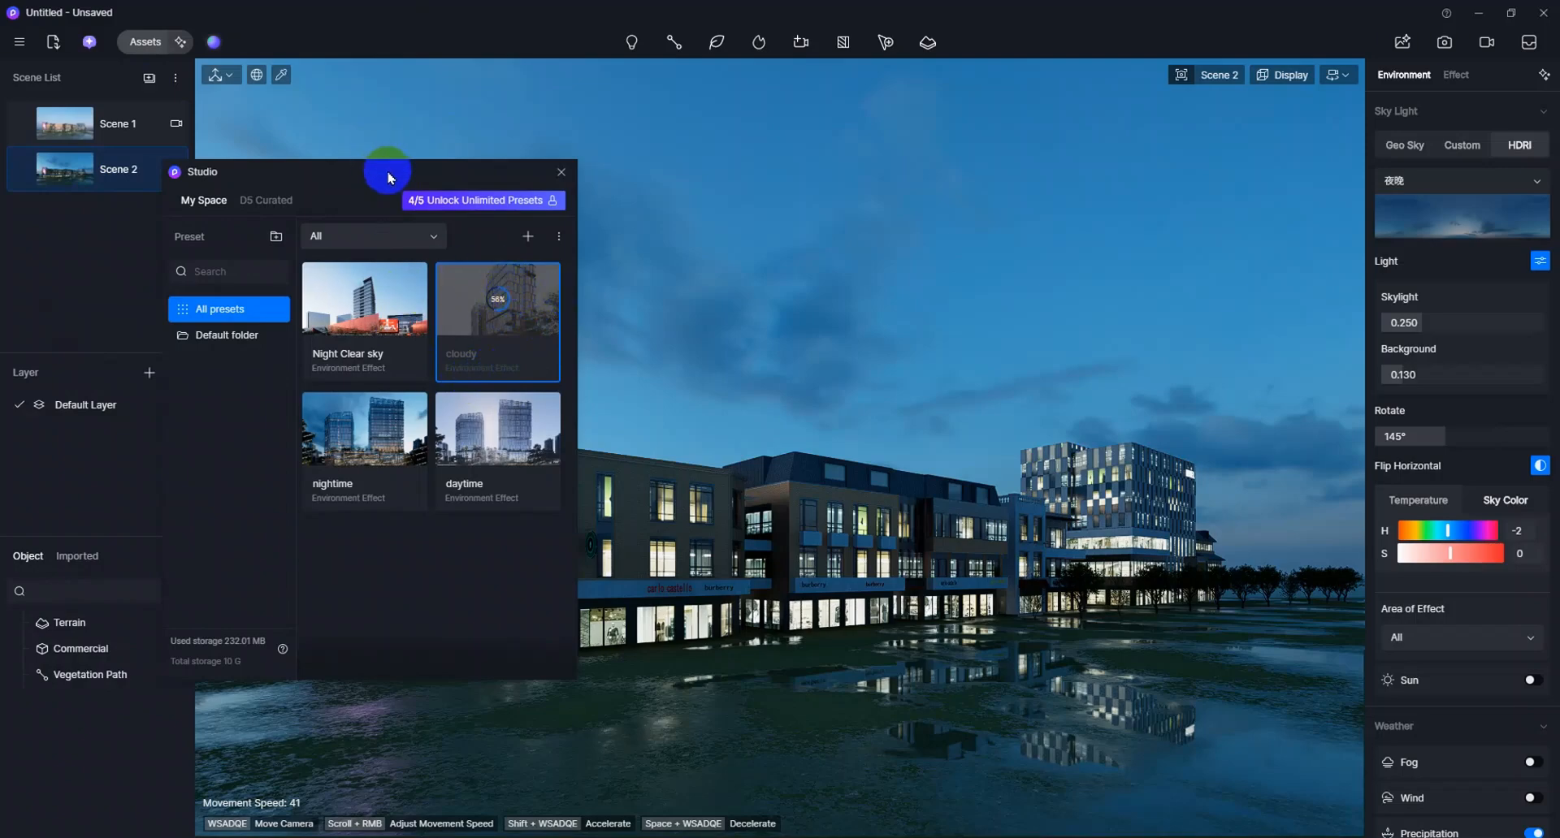
left_click_drag(390, 168, 451, 153)
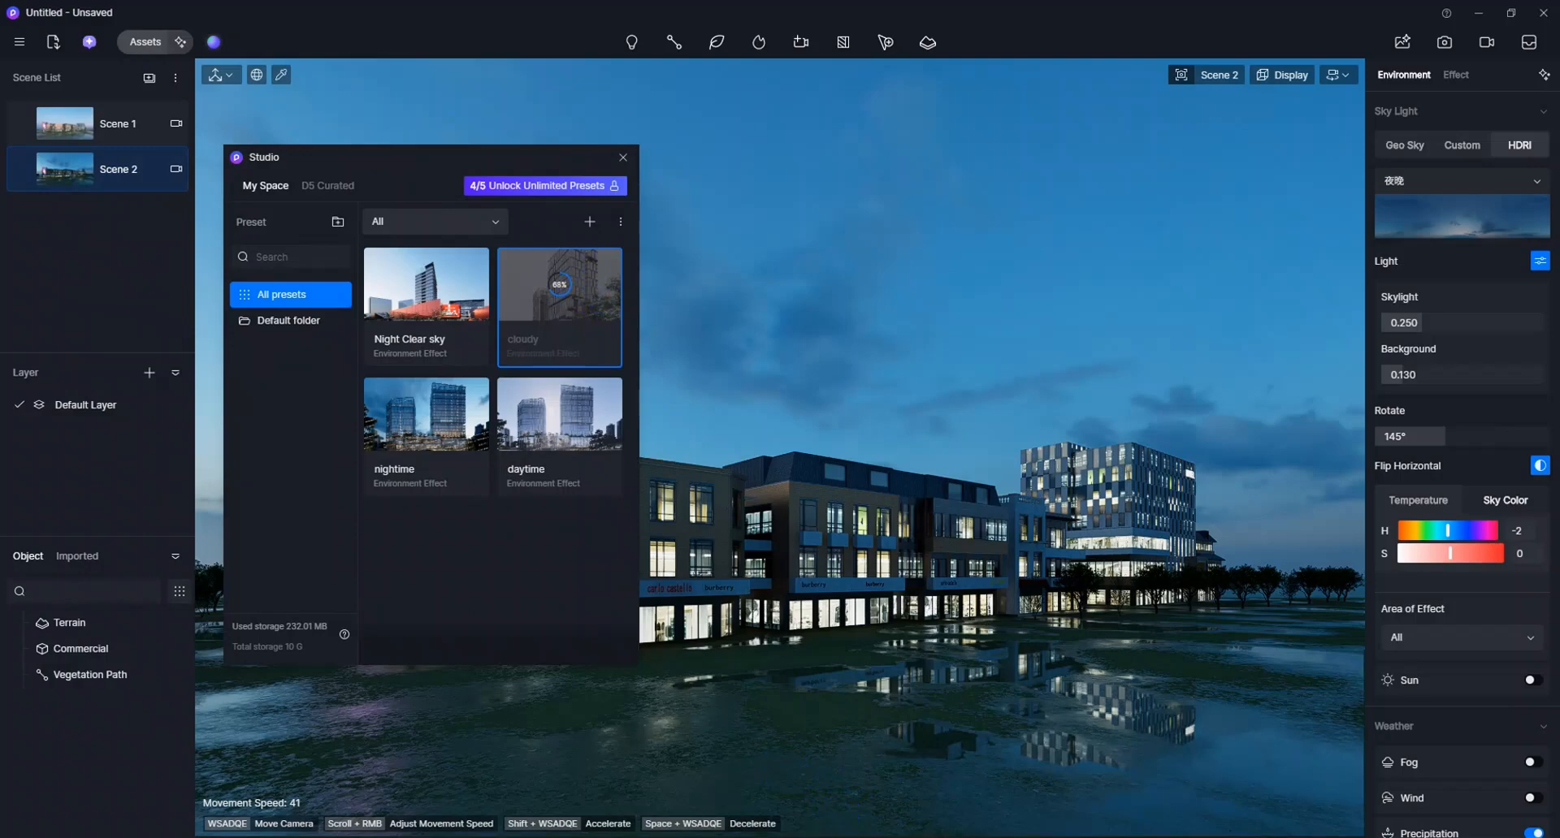
left_click_drag(406, 157, 397, 162)
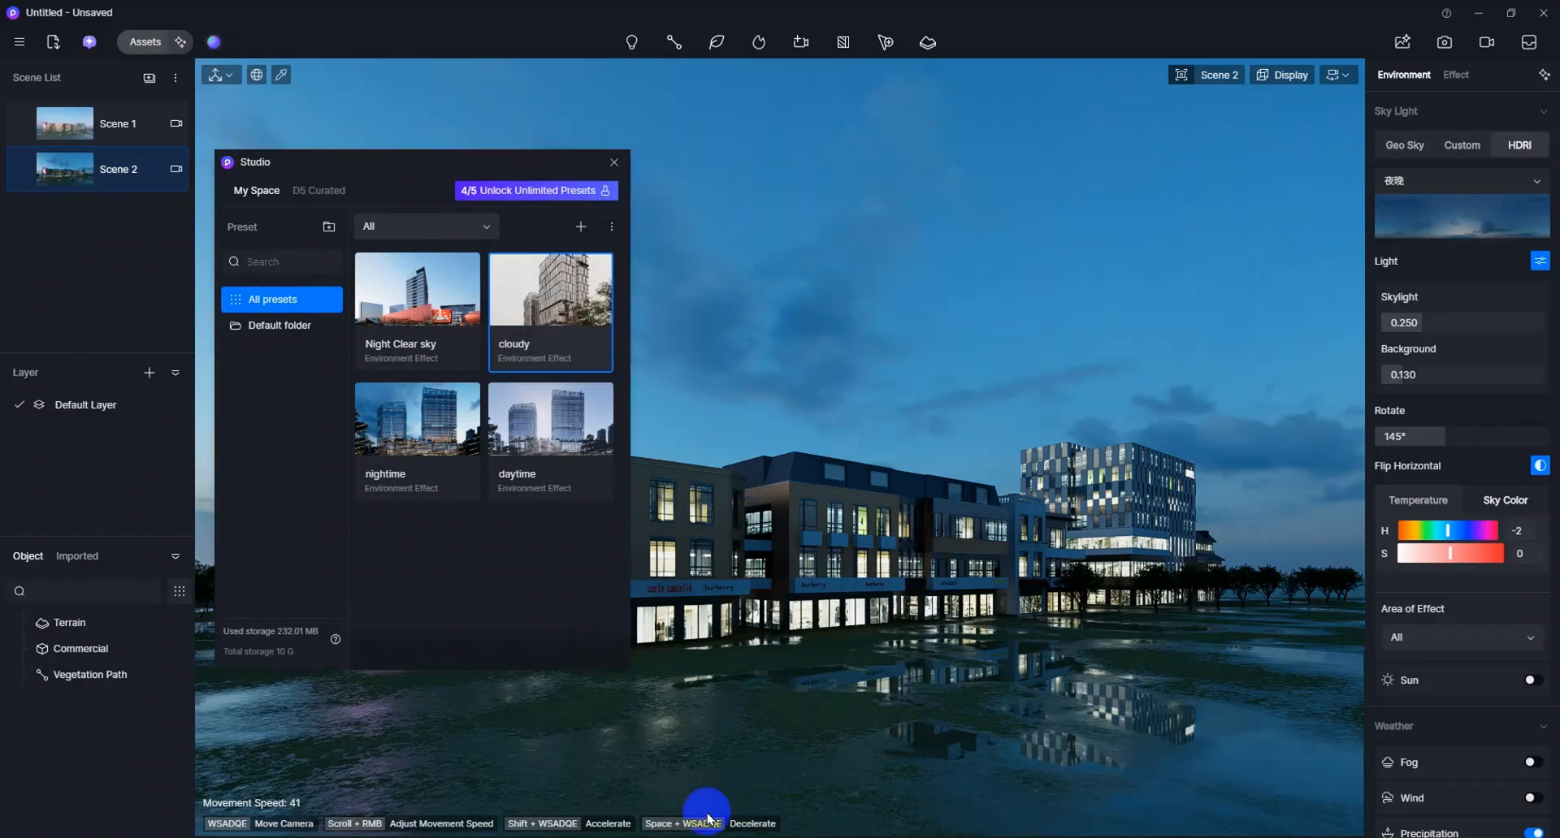
left_click(531, 290)
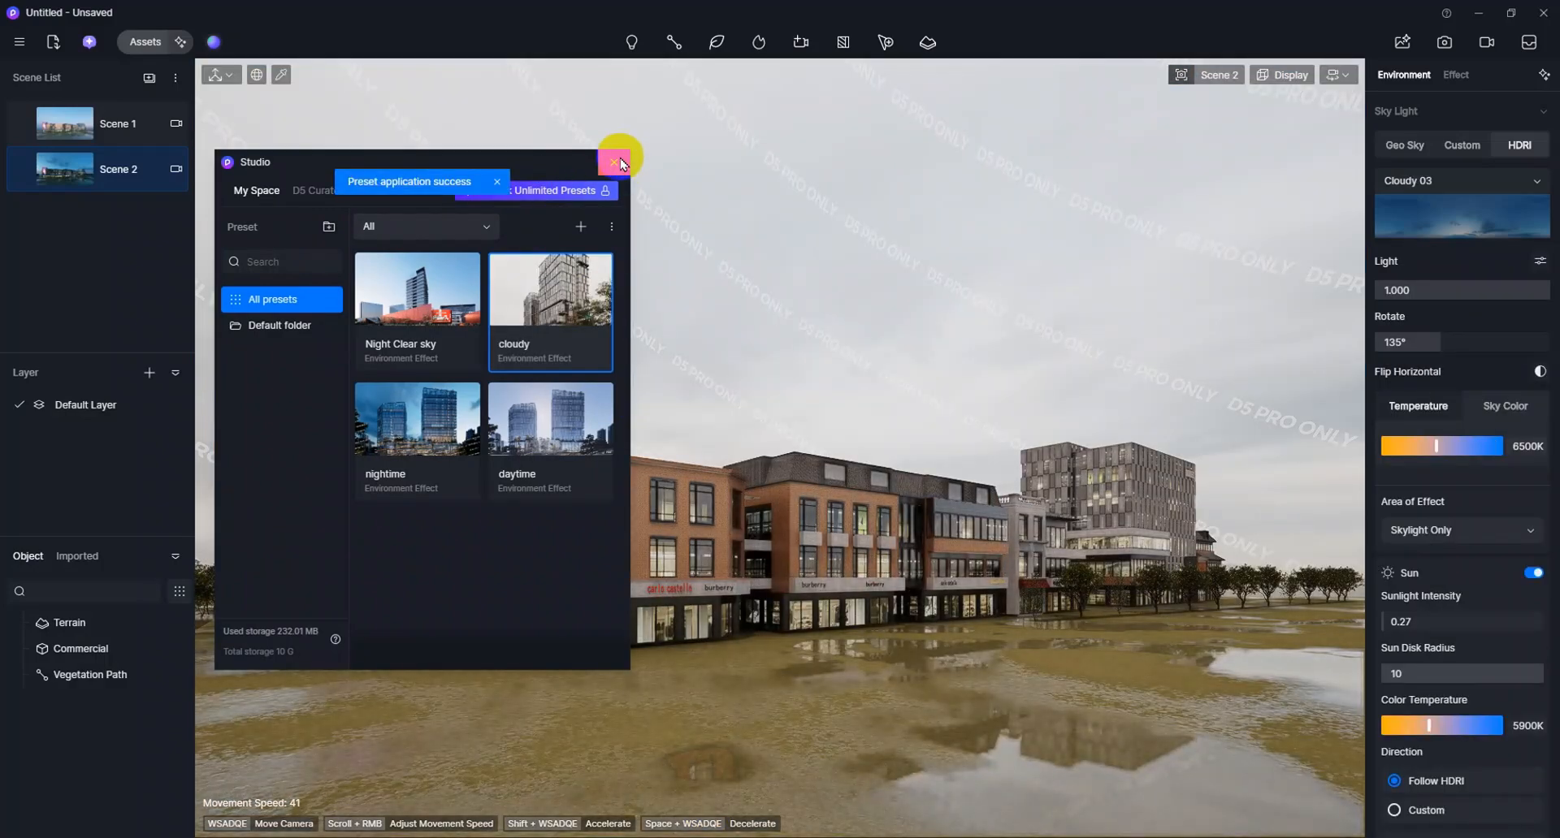
left_click(621, 162)
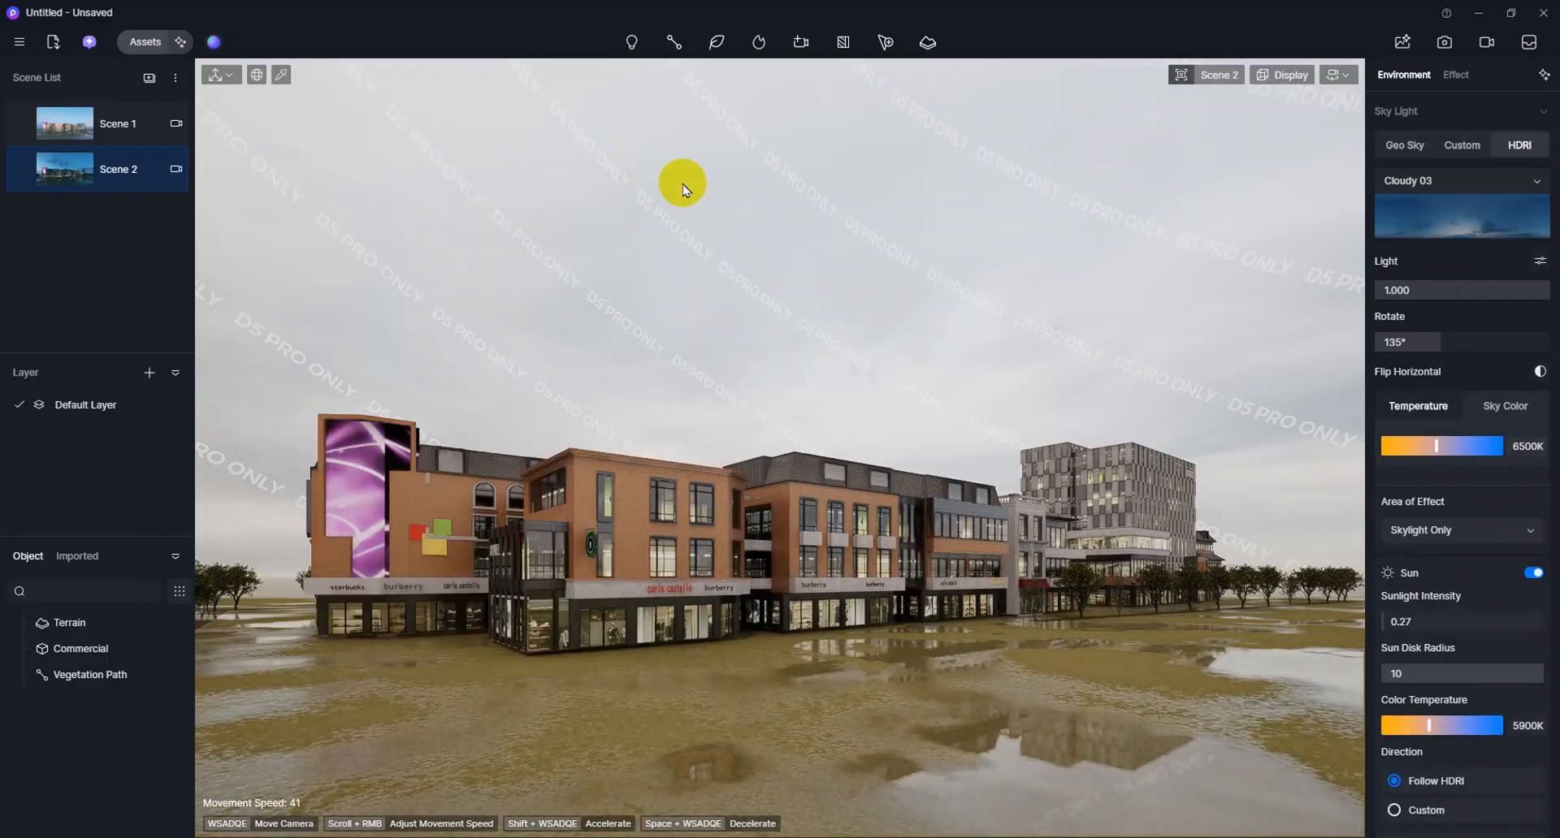
left_click(149, 77)
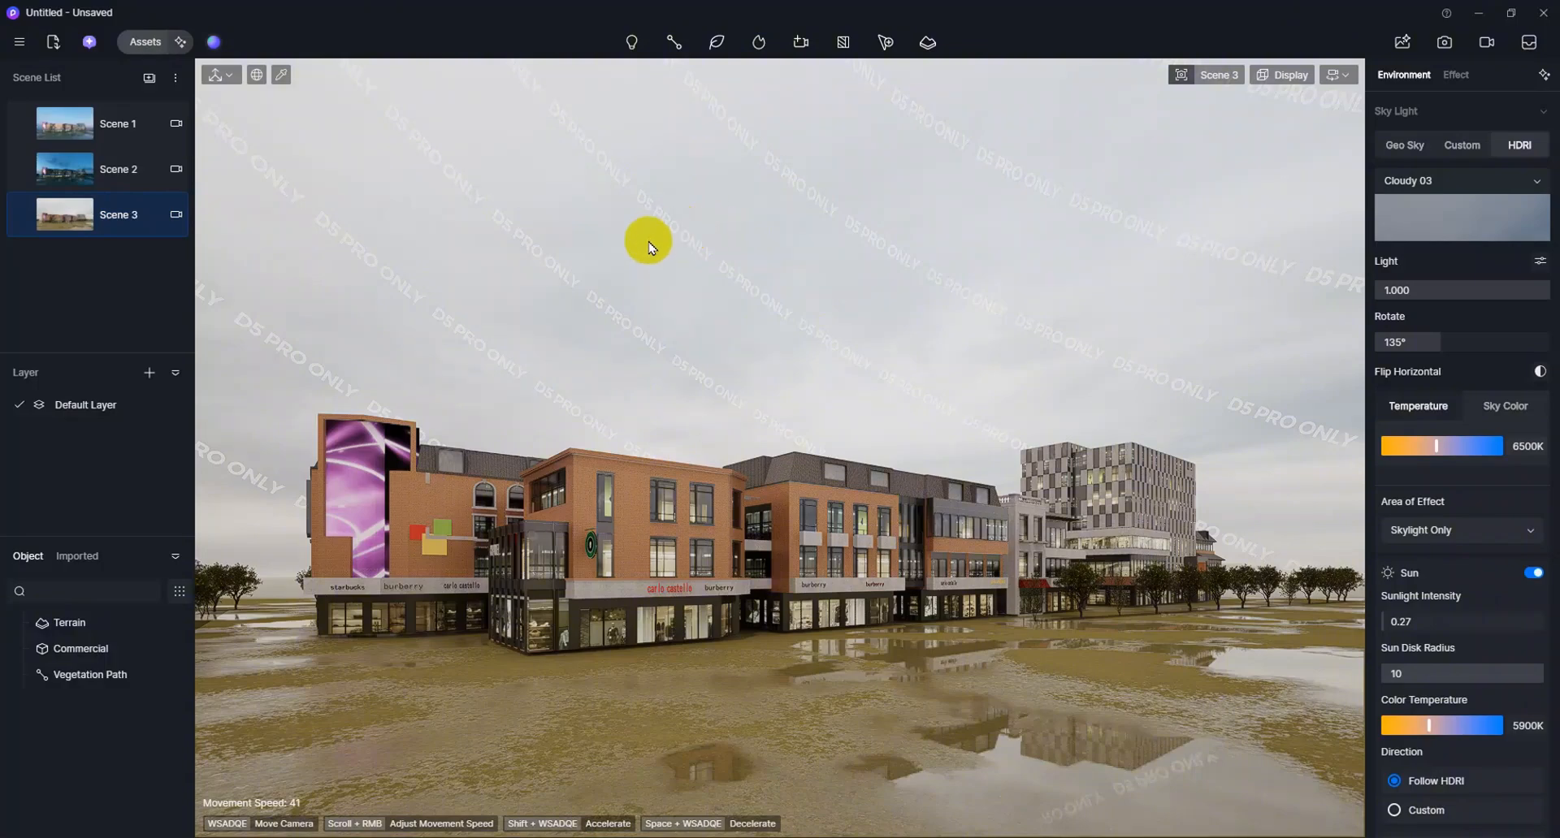
Step: Replace Scene 3's sky HDRI with "Cloudy" from the Default HDRI collection, trying "Cloudy 02" as an alternative
left_click(1452, 241)
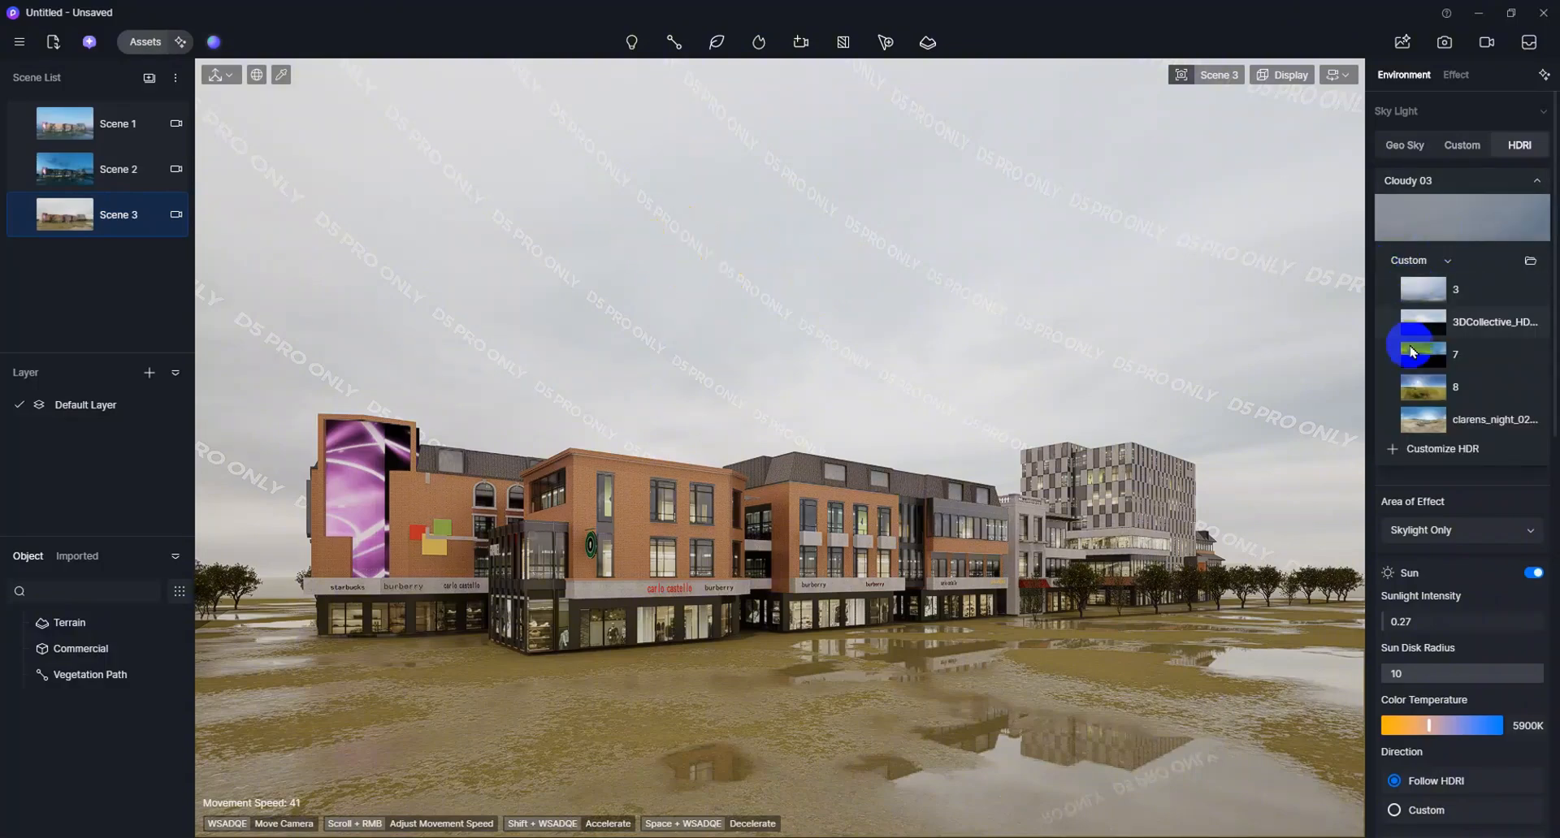
scroll(1413, 345, "down", 1)
scroll(1410, 453, "up", 1)
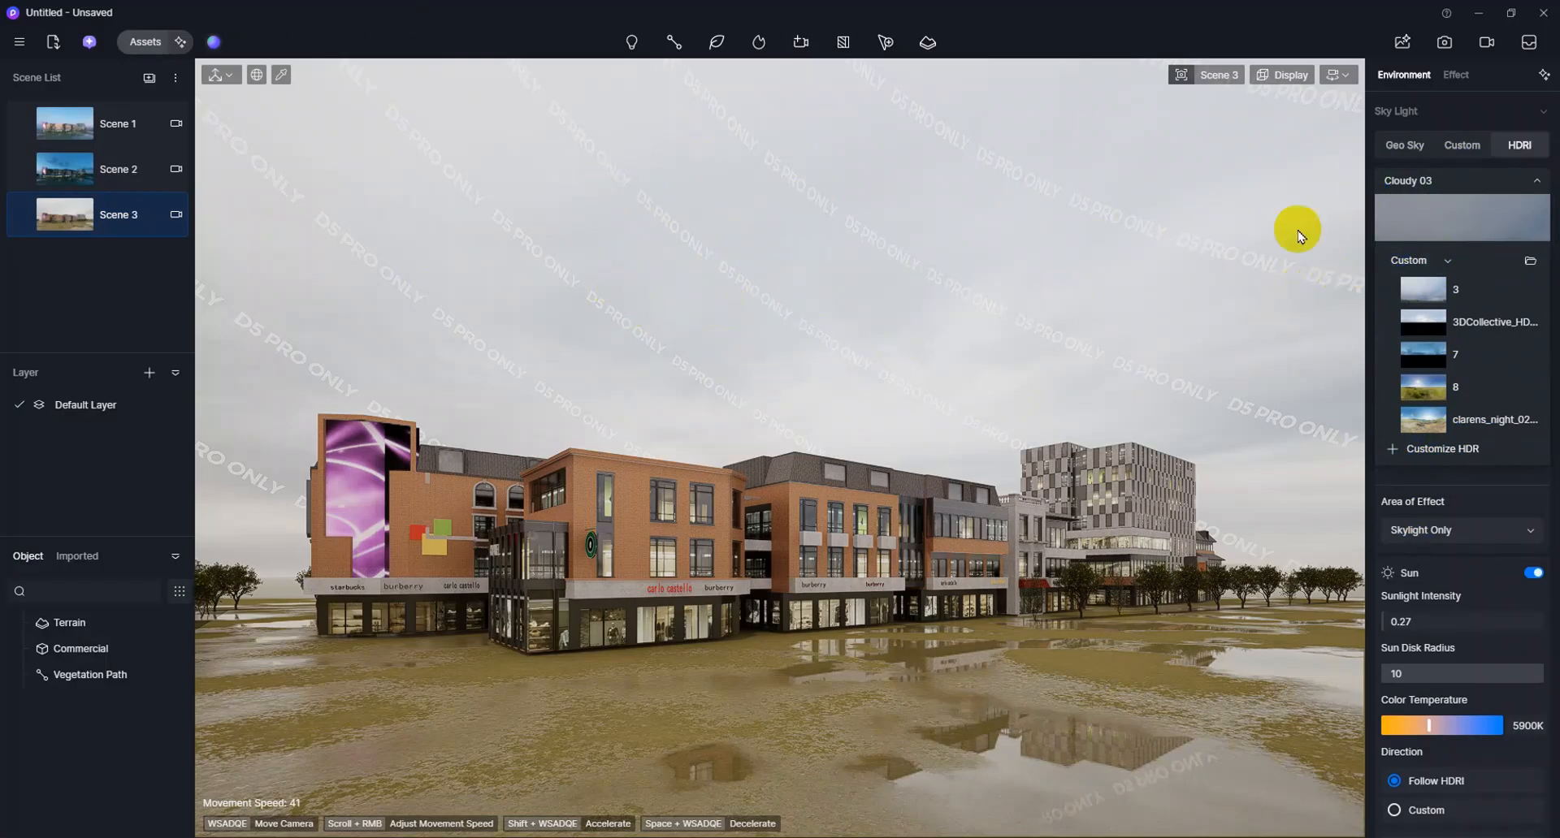
left_click(1438, 274)
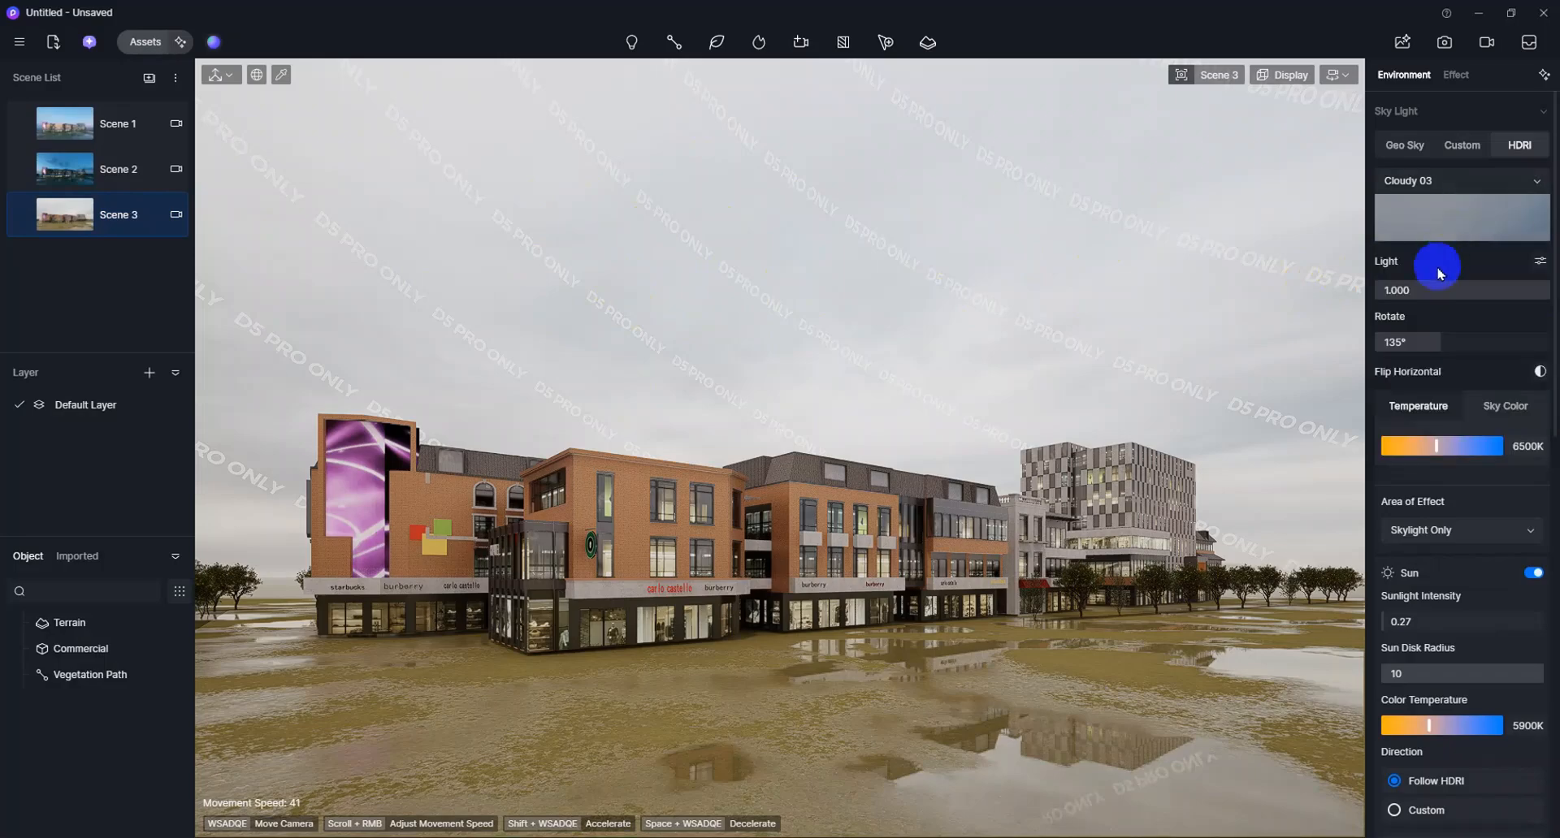
left_click(1405, 246)
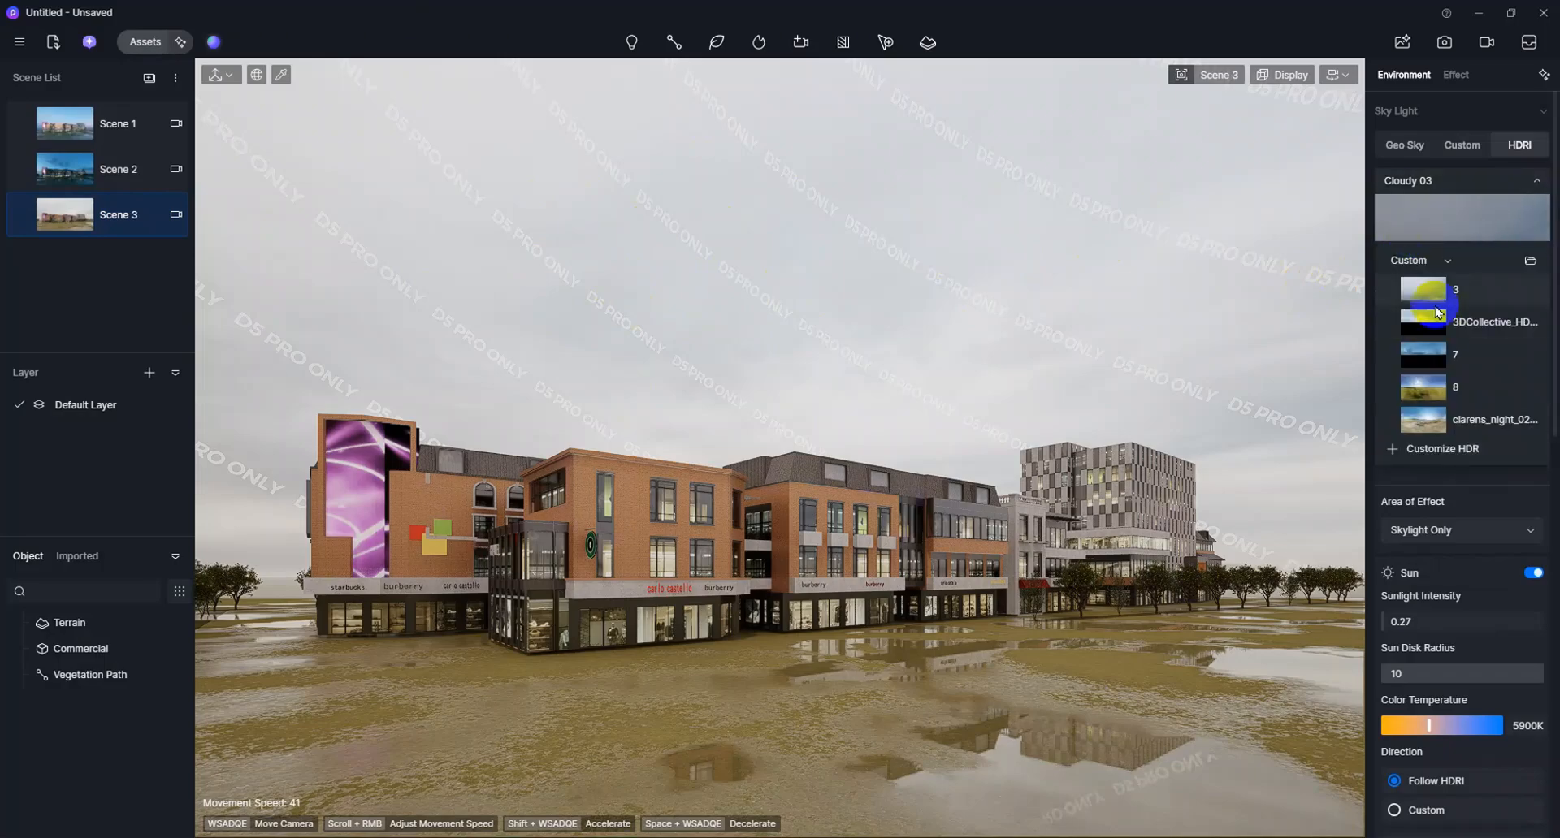
left_click(1438, 258)
left_click(1432, 264)
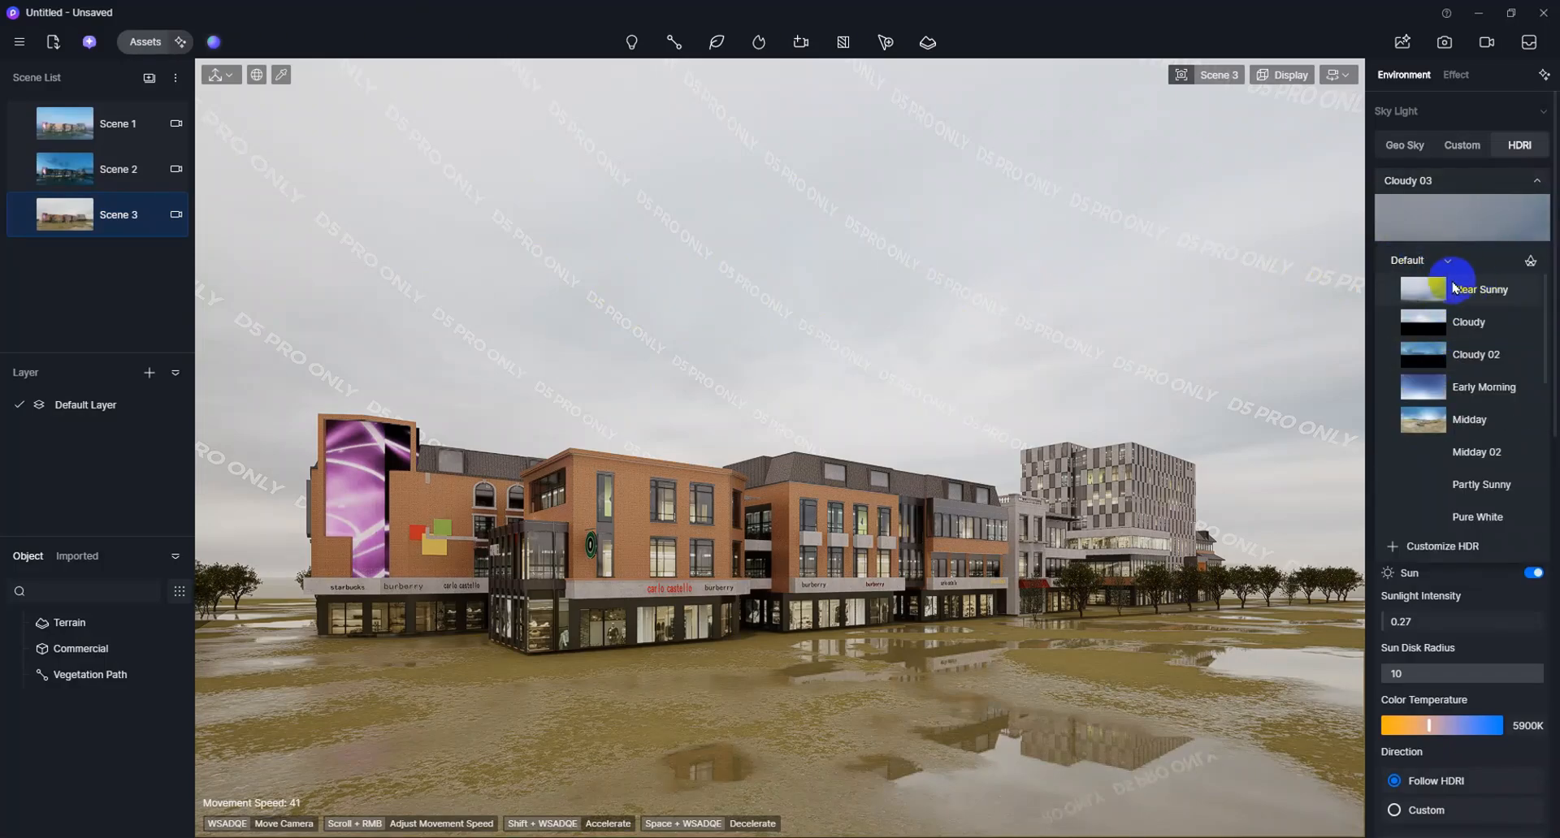
left_click(1430, 313)
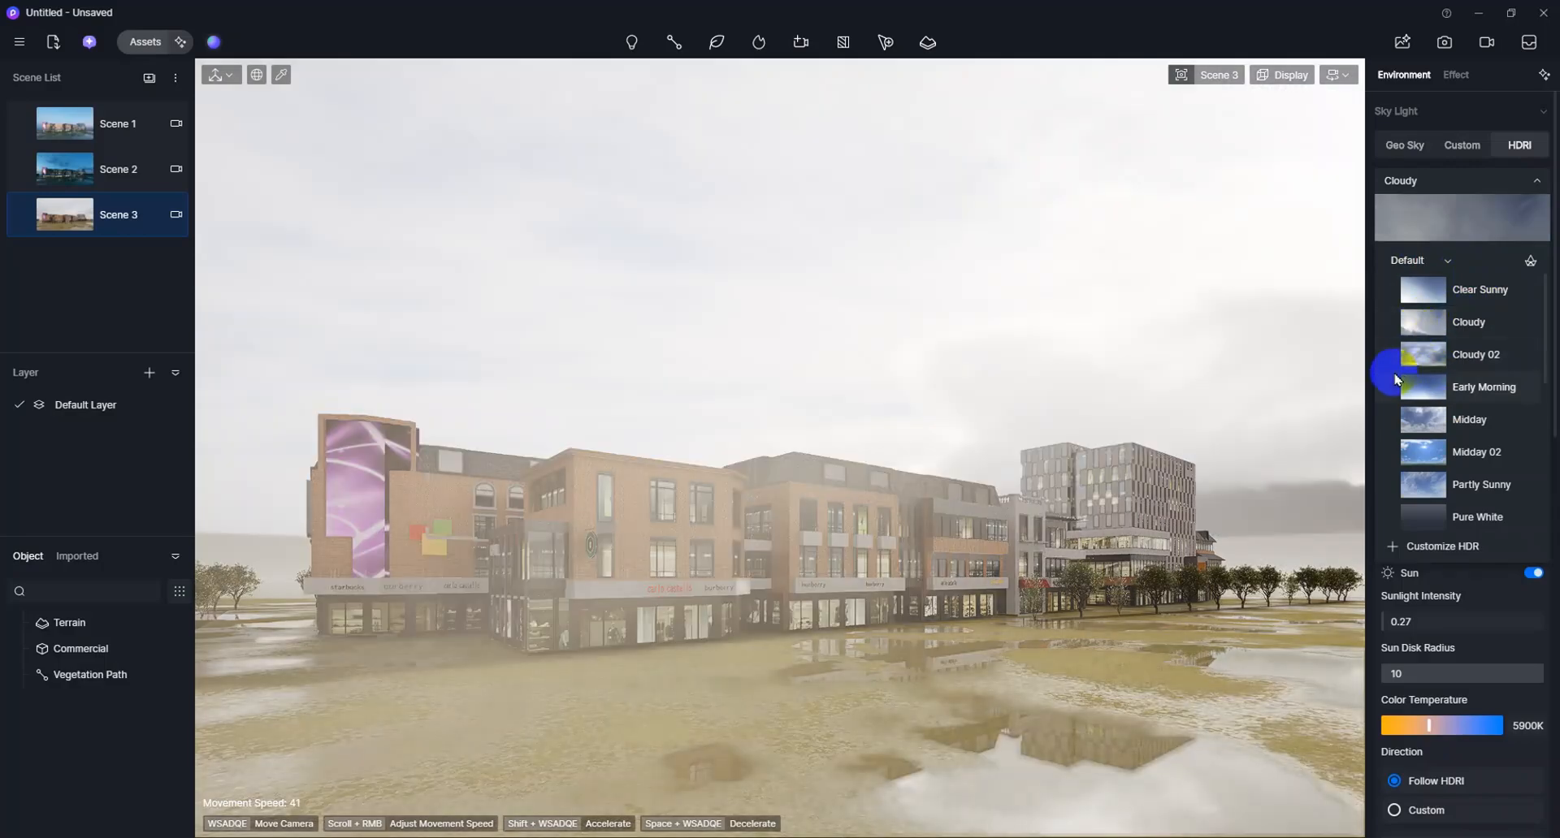
left_click(1424, 355)
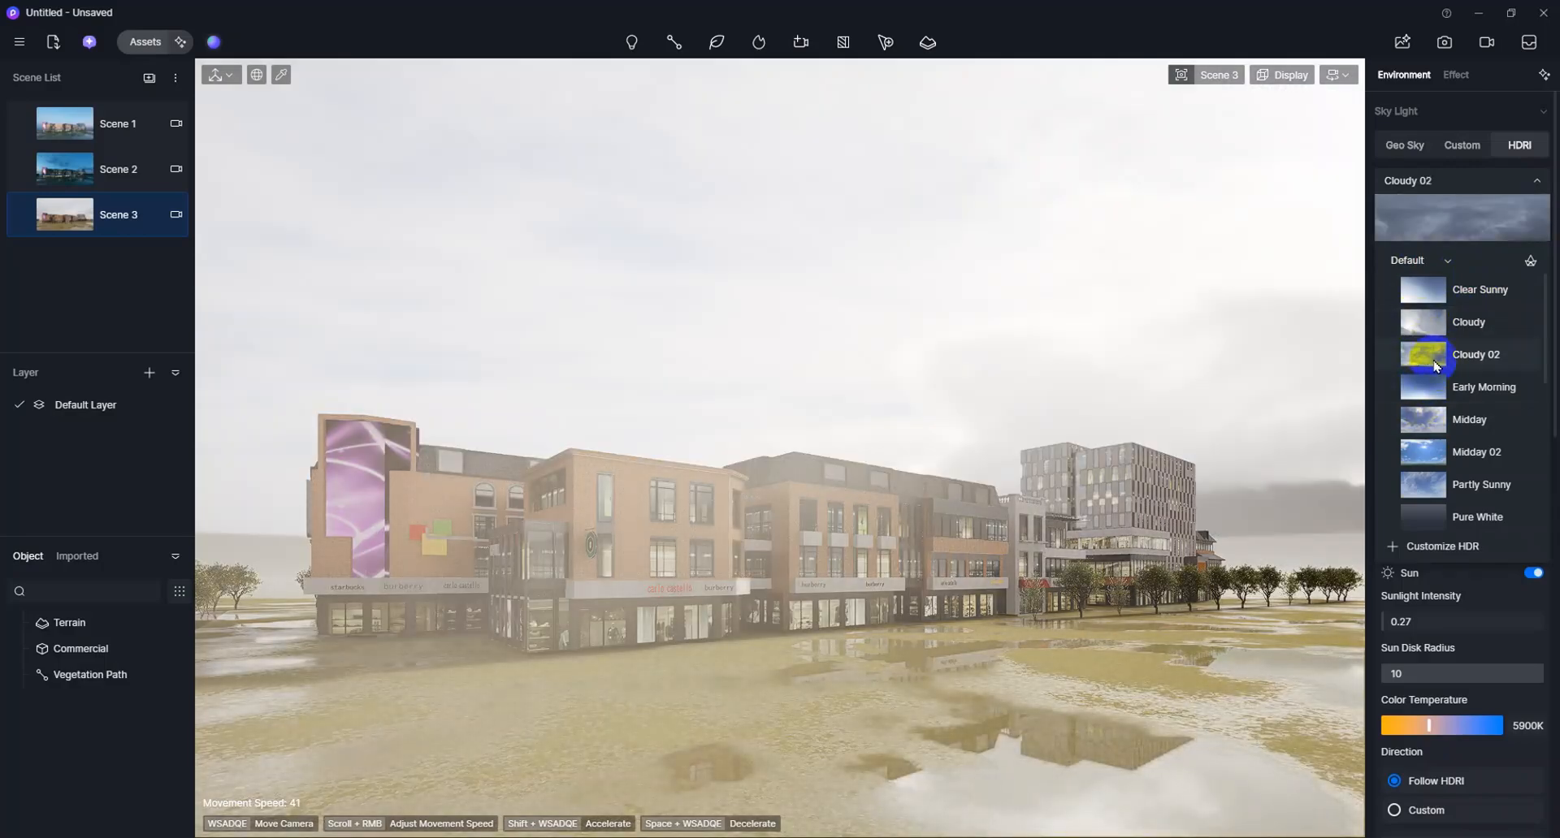
left_click(1423, 325)
left_click(1407, 214)
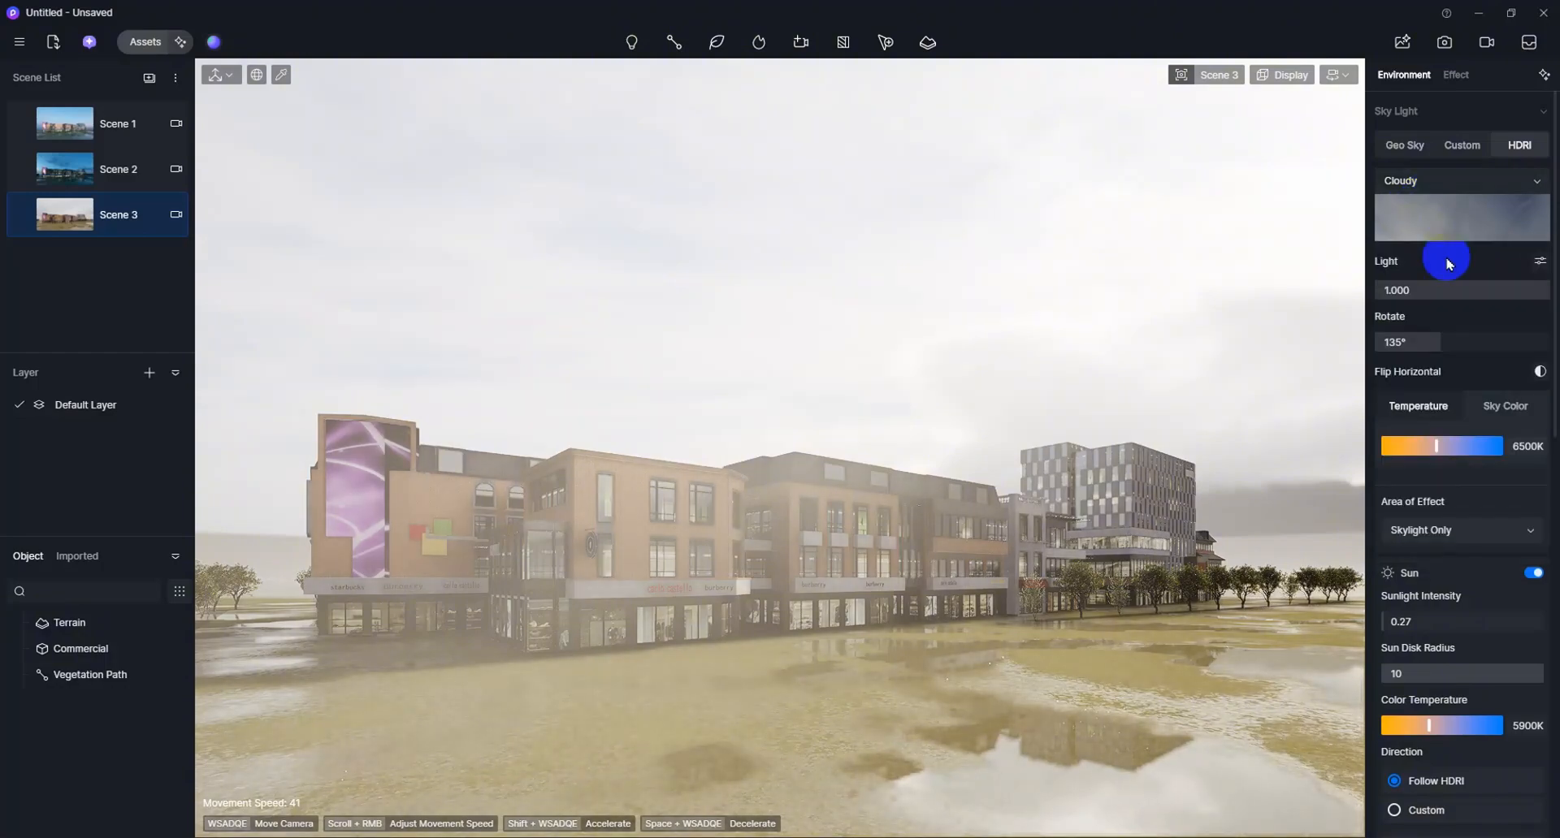
Step: Set the HDRI sky's light intensity to 0.550 and its rotation to 80°
left_click_drag(1419, 286, 1361, 290)
left_click_drag(1536, 351, 1406, 352)
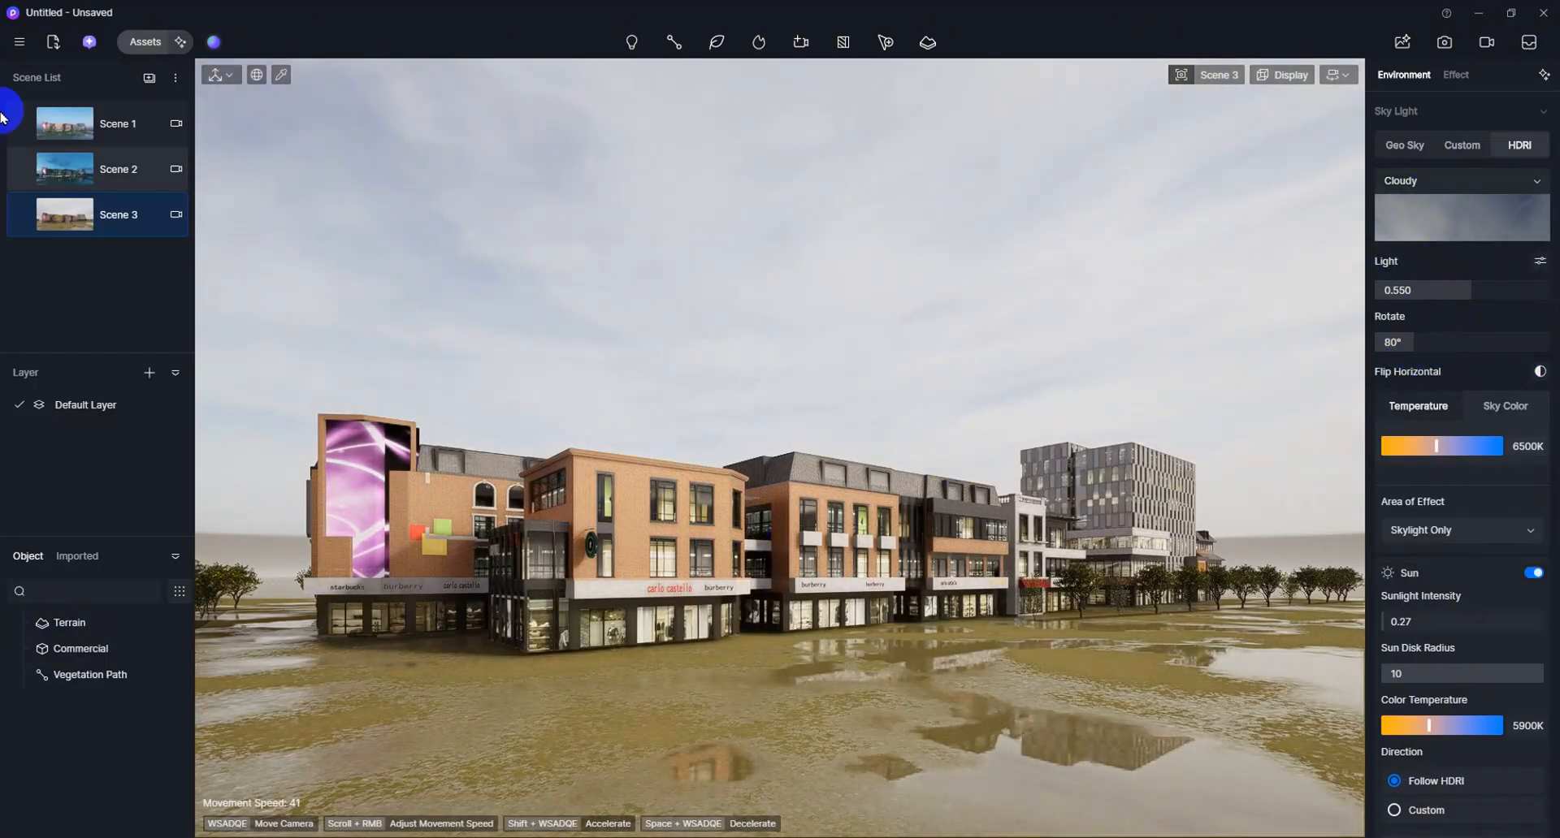